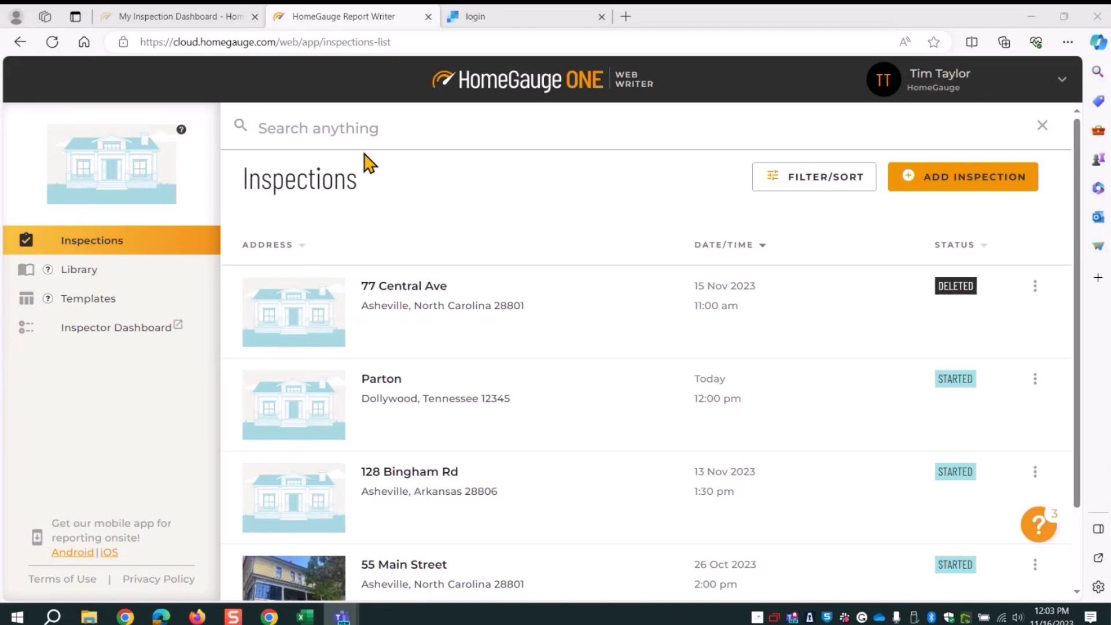
- Open the Parton inspection from the inspections list in the web report writer
{"action": "left_click", "coordinate": [191, 20]}
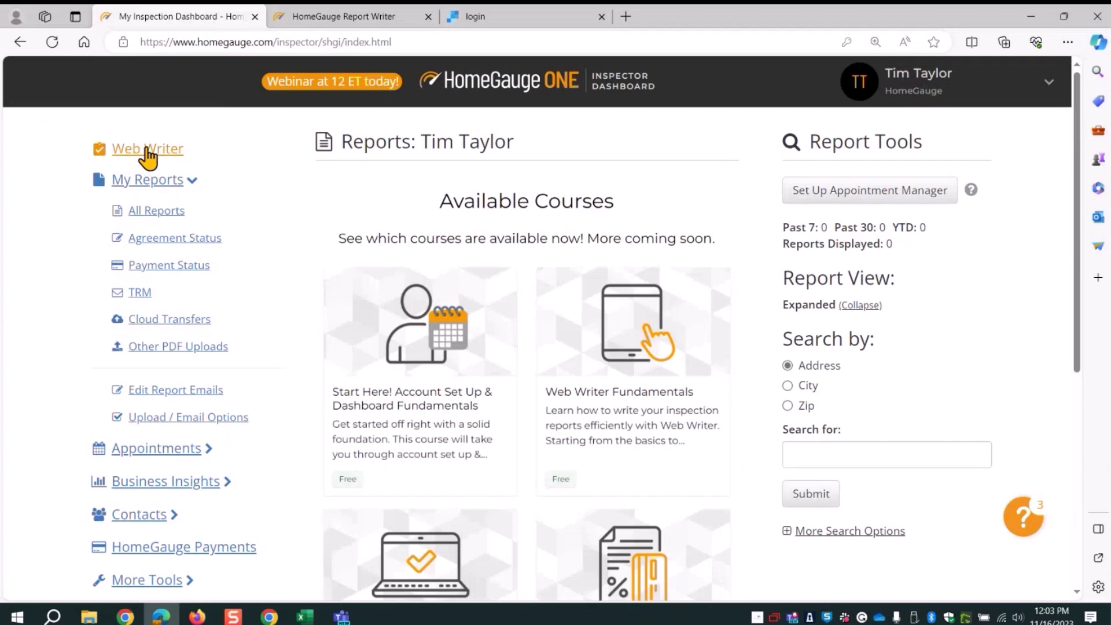
{"action": "left_click", "coordinate": [382, 19]}
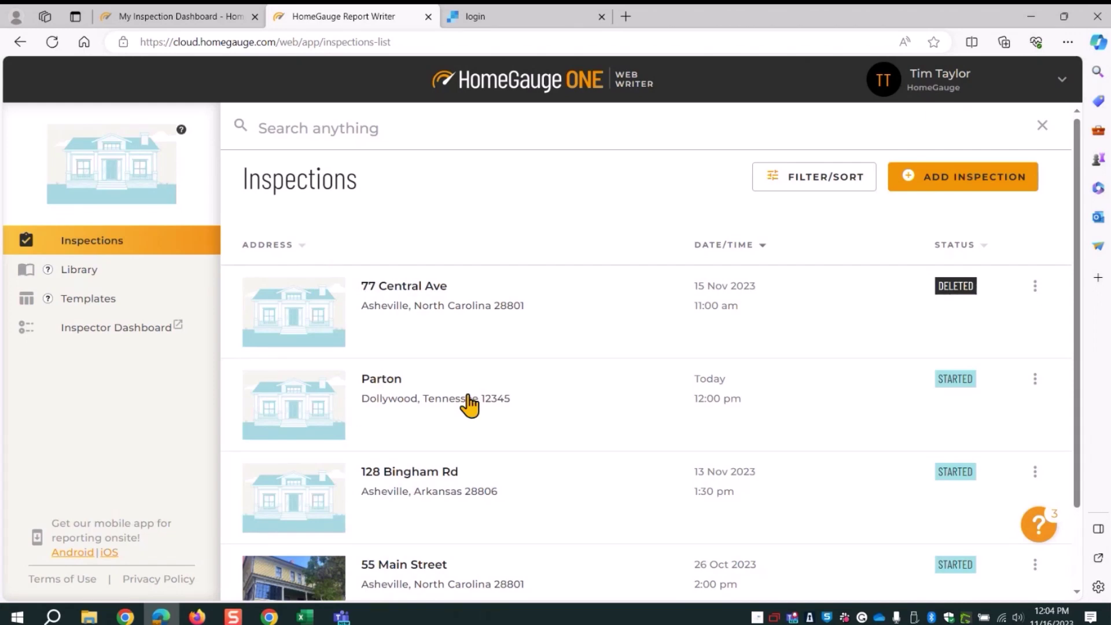
{"action": "left_click", "coordinate": [384, 382]}
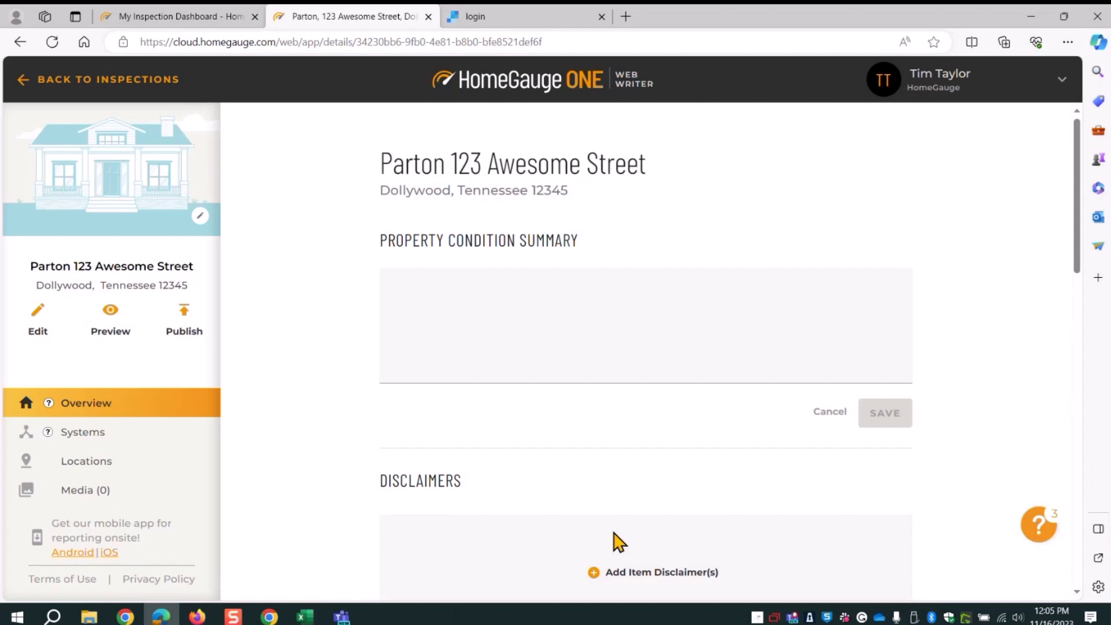
- Set the inspection's cover photo to the front view of the house from the Home Tour folder
{"action": "left_click", "coordinate": [200, 217]}
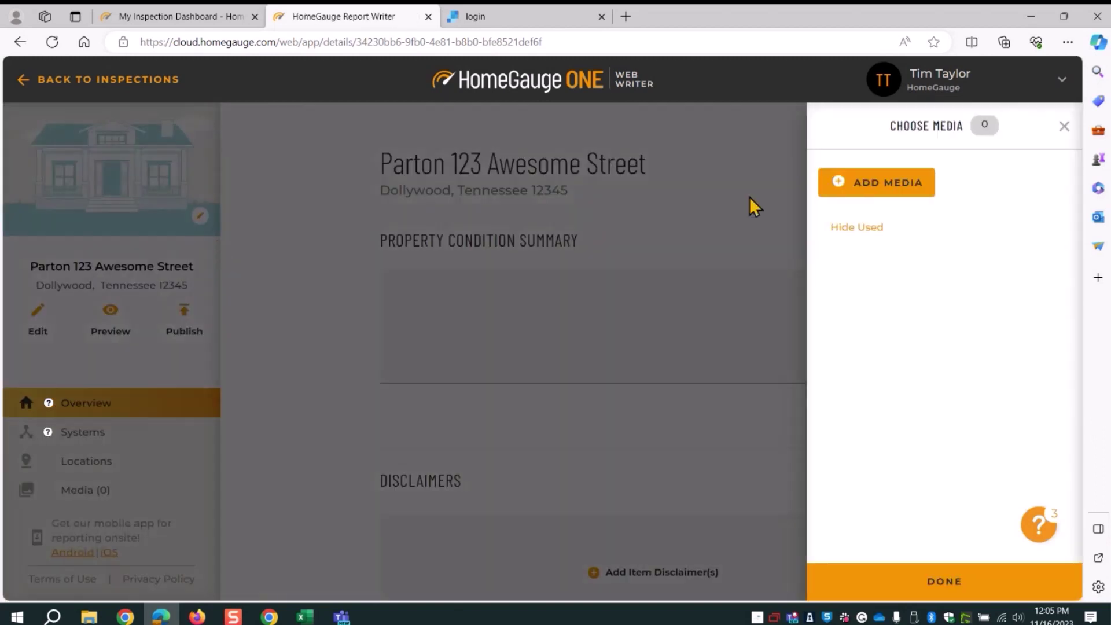
{"action": "left_click", "coordinate": [843, 189]}
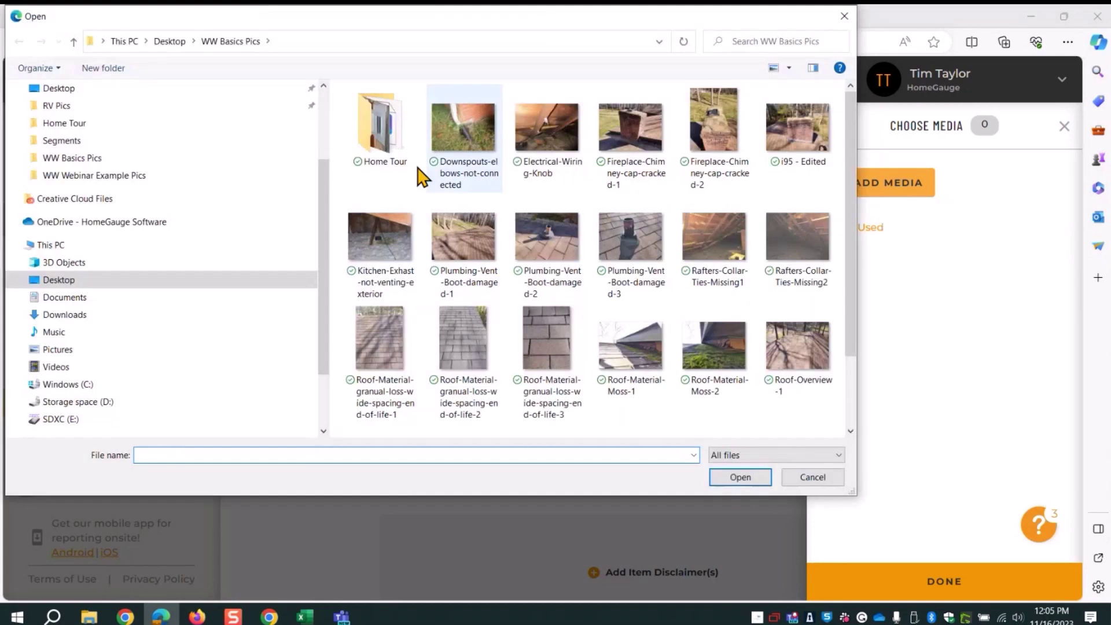
{"action": "double_click", "coordinate": [416, 174]}
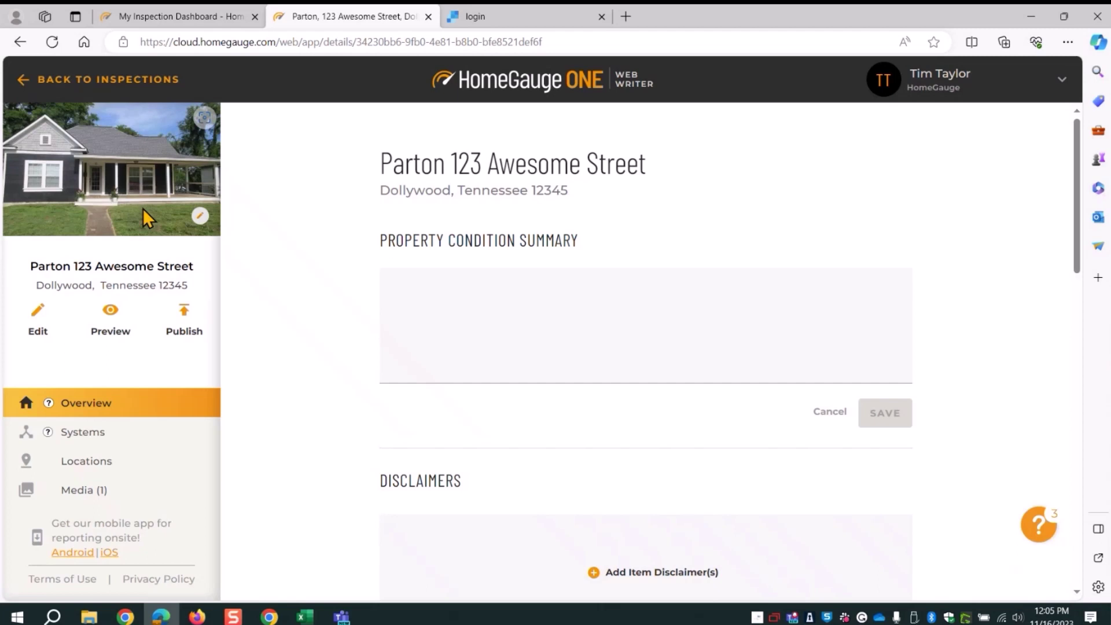
- Upload photos 01-Roof-Overview-1 through 13-Plumbing-Vent-Boot-damaged-3 from the 23-11-16-Webinar-Pics folder to the inspection's media
{"action": "left_click", "coordinate": [87, 492]}
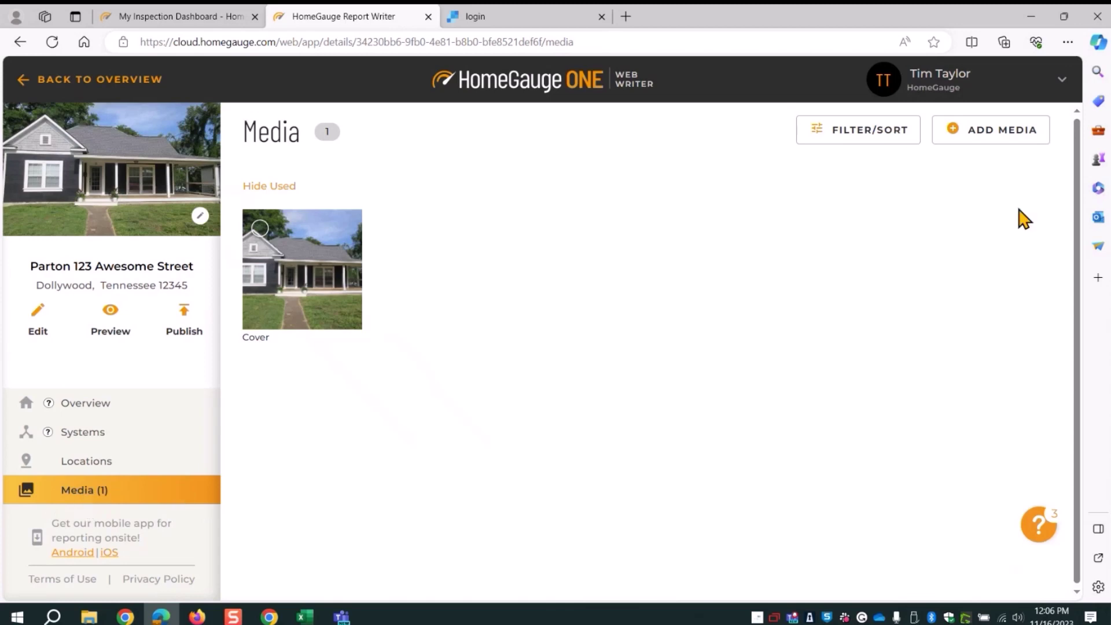
{"action": "left_click", "coordinate": [954, 139]}
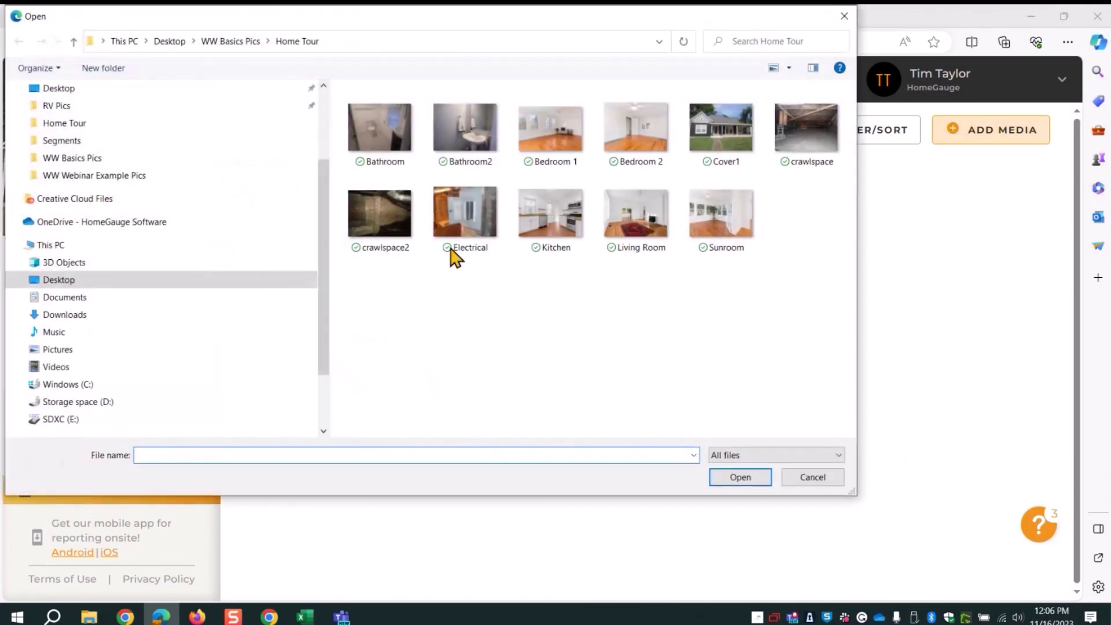
{"action": "left_click", "coordinate": [231, 41]}
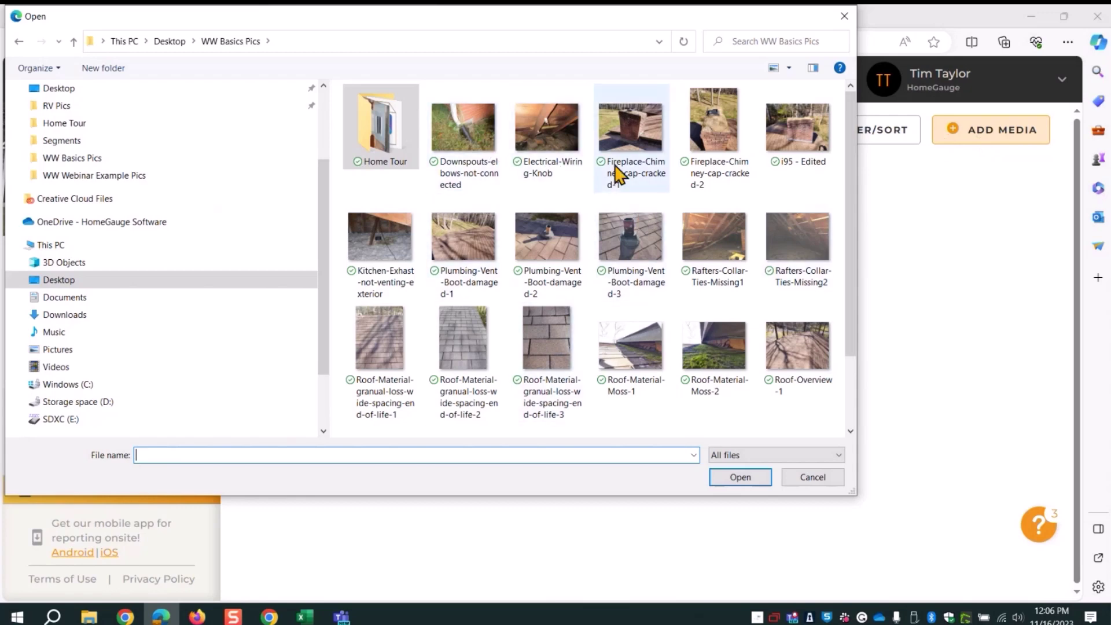
{"action": "left_click", "coordinate": [477, 139]}
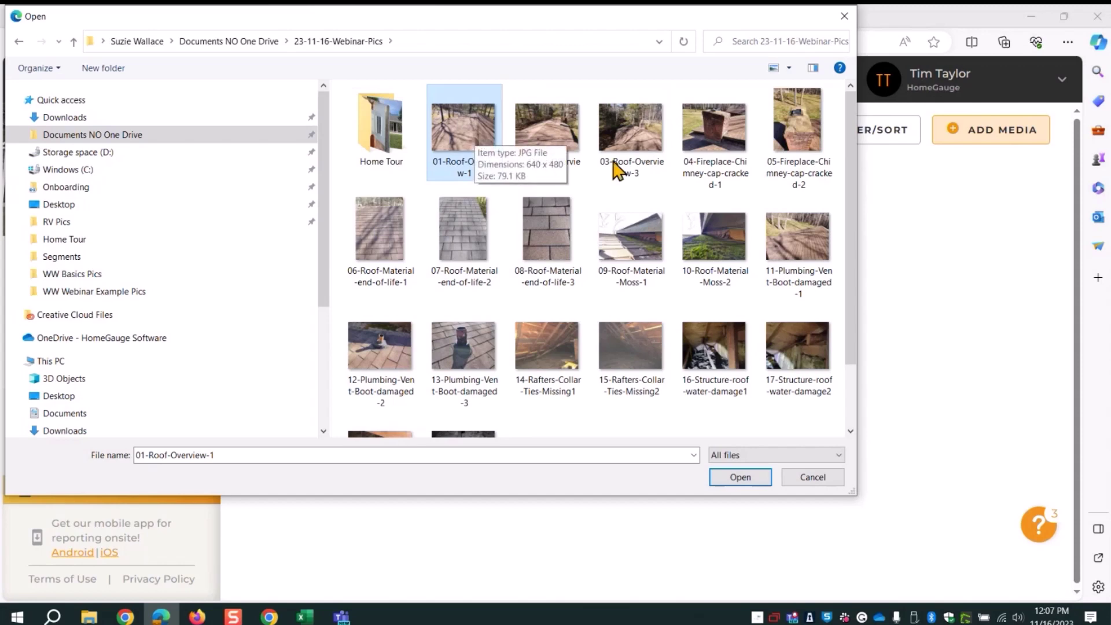
{"action": "left_click", "coordinate": [458, 368], "text": "shift"}
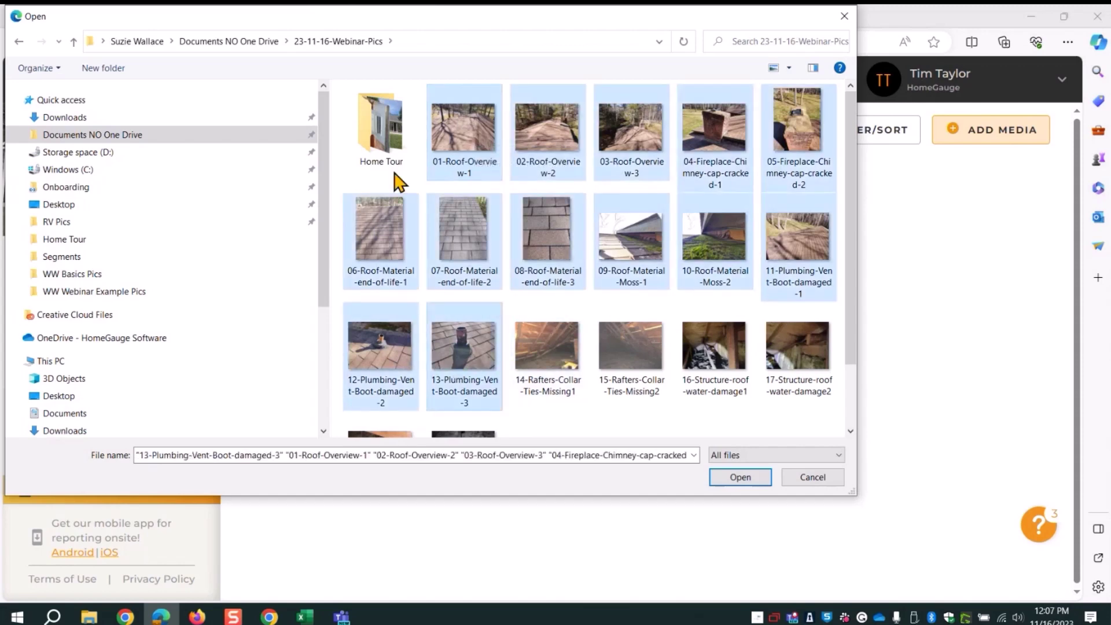
{"action": "left_click", "coordinate": [739, 477]}
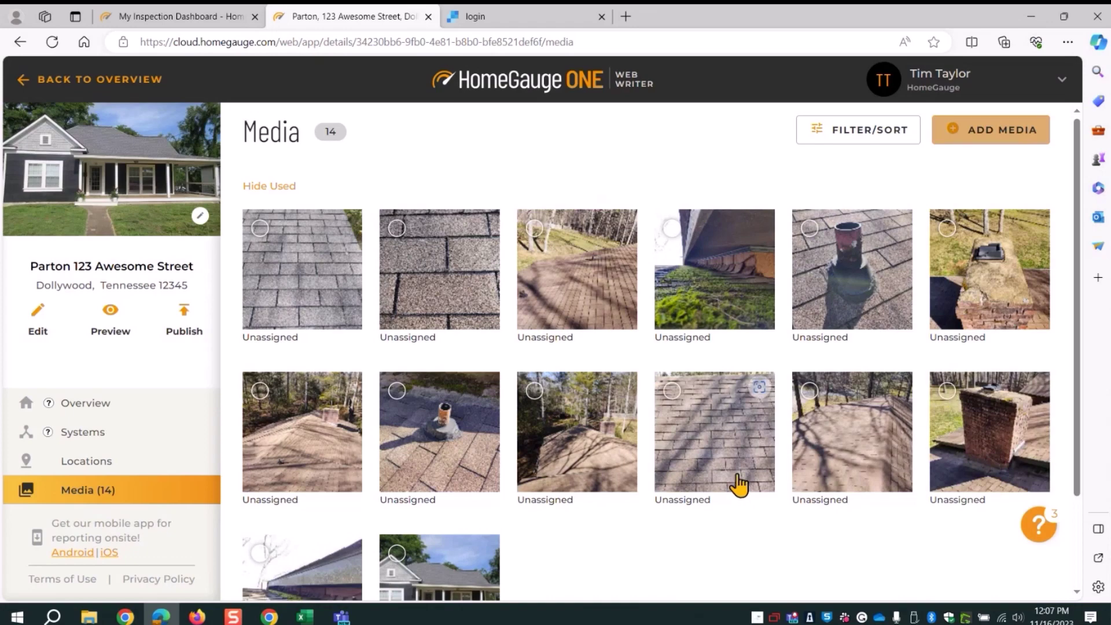
- Annotate the roof overview photo with lawn behind it with two red arrows pointing at the two vent pipes, and save
{"action": "scroll", "coordinate": [725, 513], "scroll_direction": "down", "scroll_amount": 1}
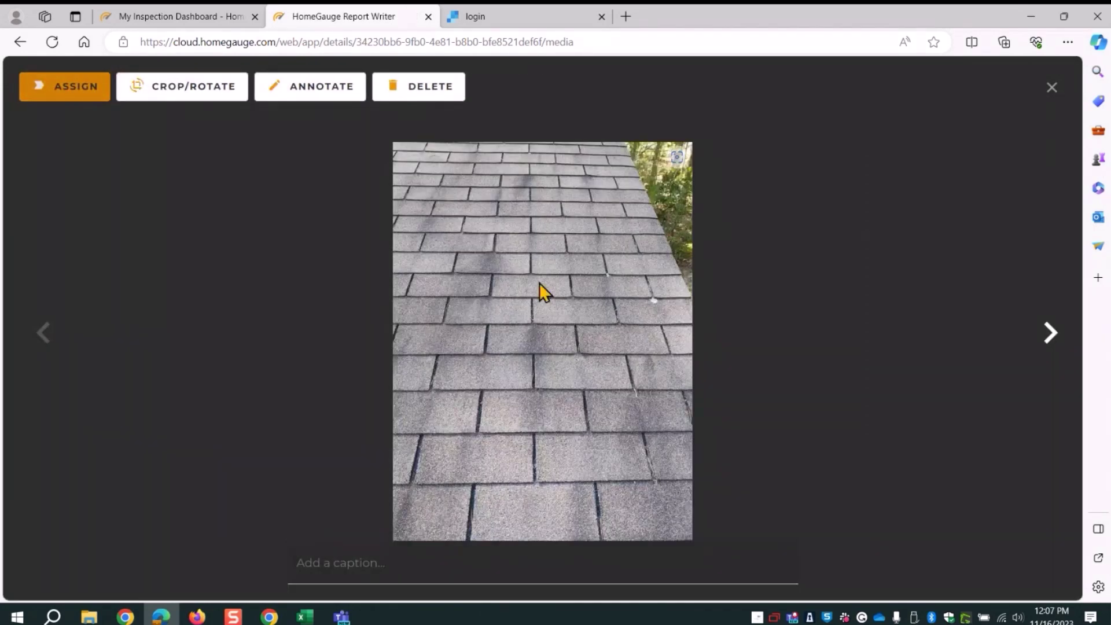
{"action": "left_click", "coordinate": [1049, 343]}
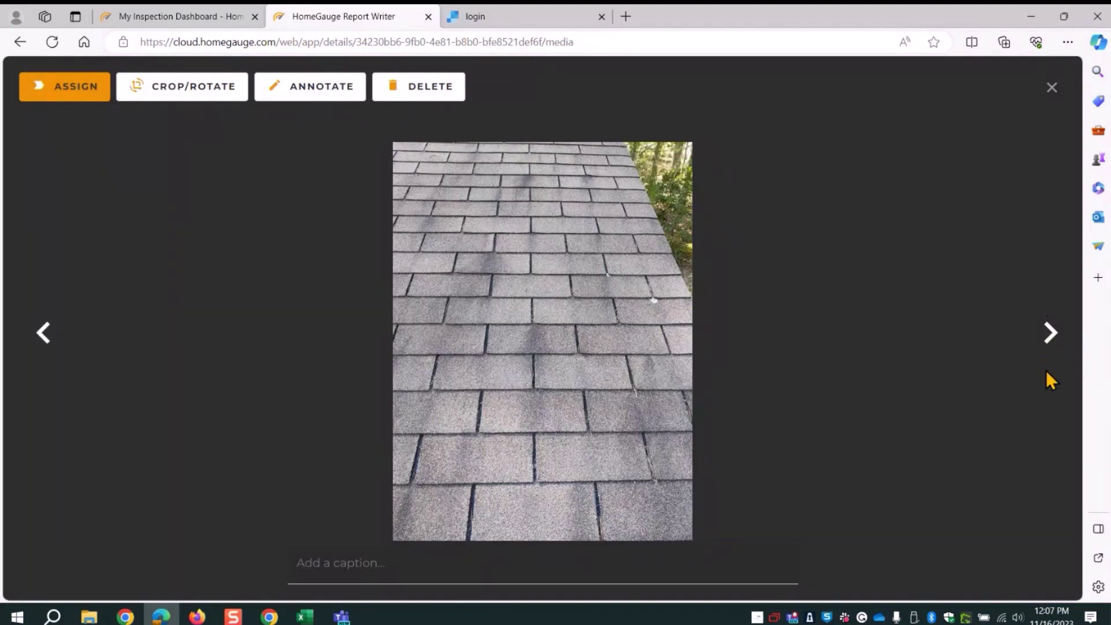
{"action": "left_click", "coordinate": [1050, 339]}
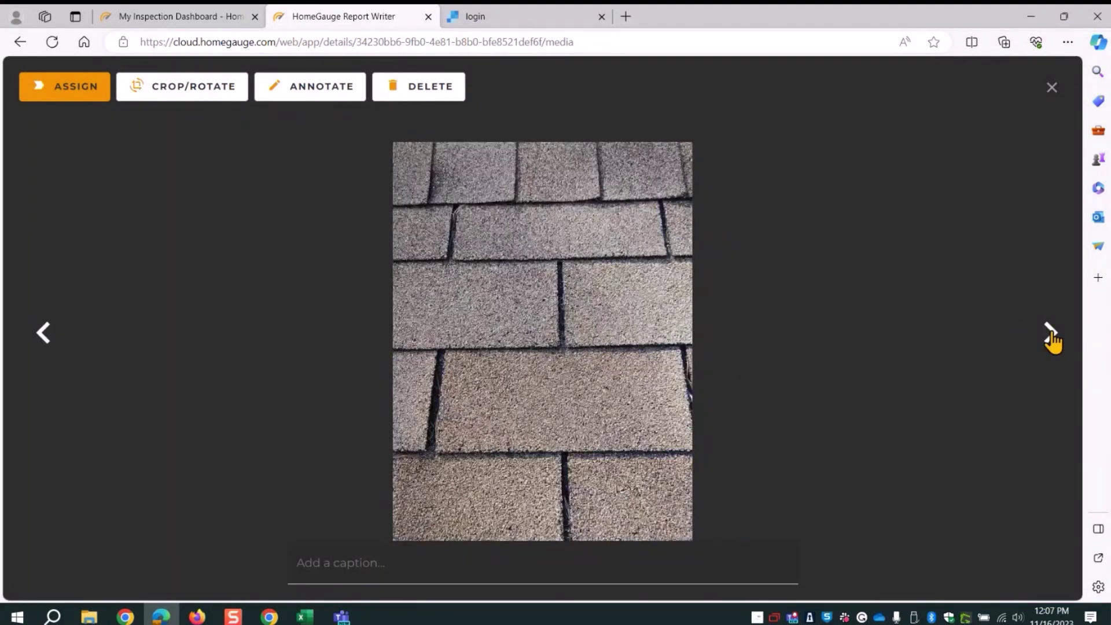
{"action": "left_click", "coordinate": [1036, 361]}
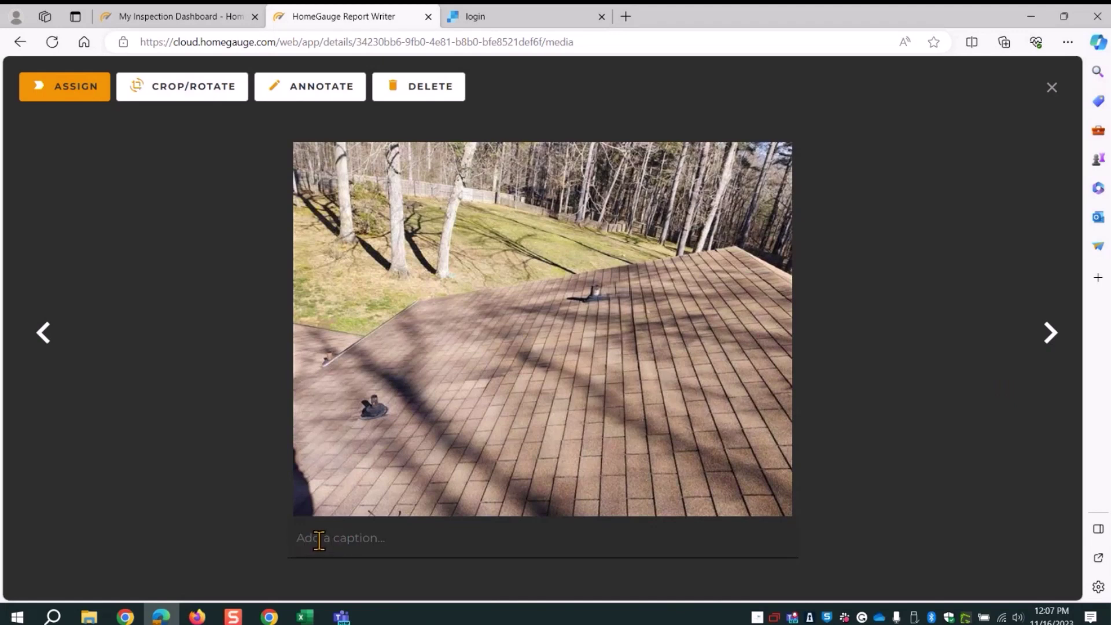
{"action": "left_click", "coordinate": [296, 96]}
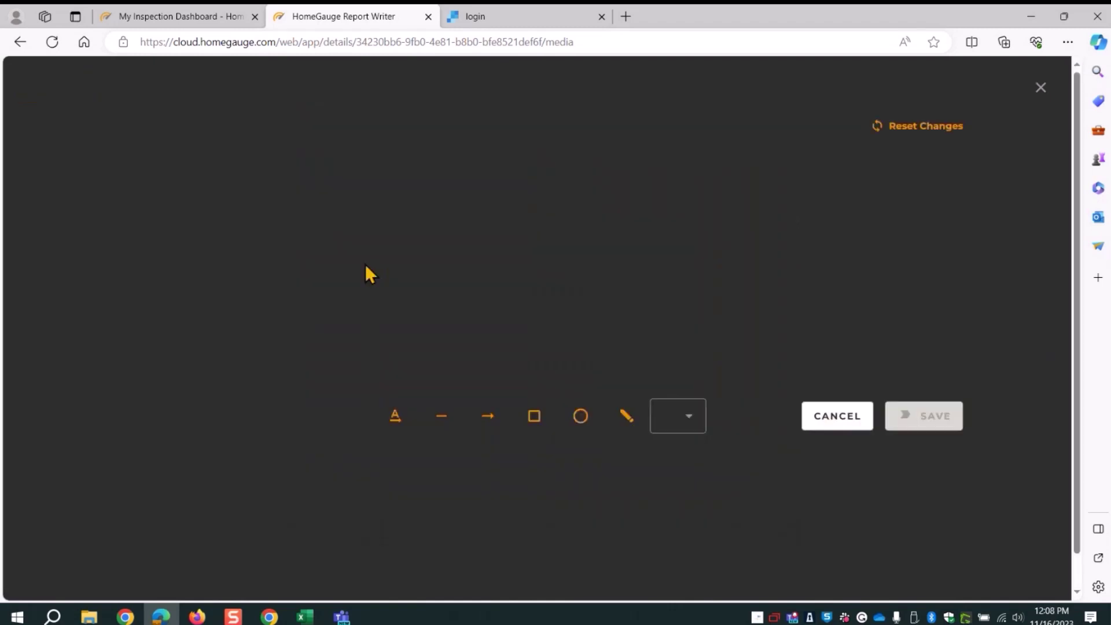
{"action": "left_click", "coordinate": [487, 535]}
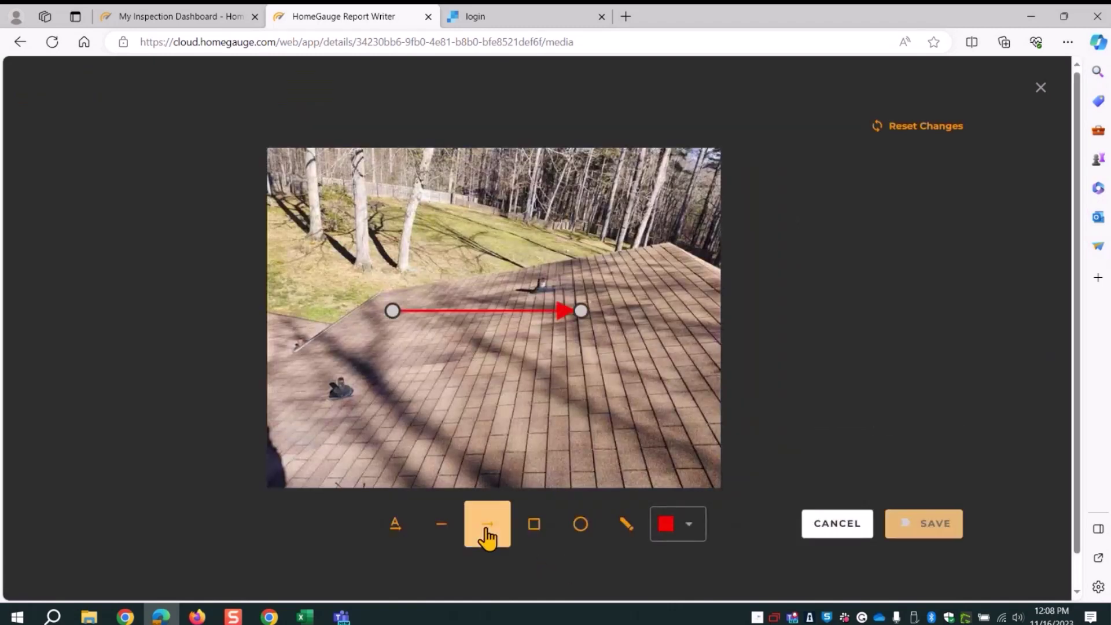
{"action": "left_click_drag", "start_coordinate": [581, 318], "coordinate": [535, 298]}
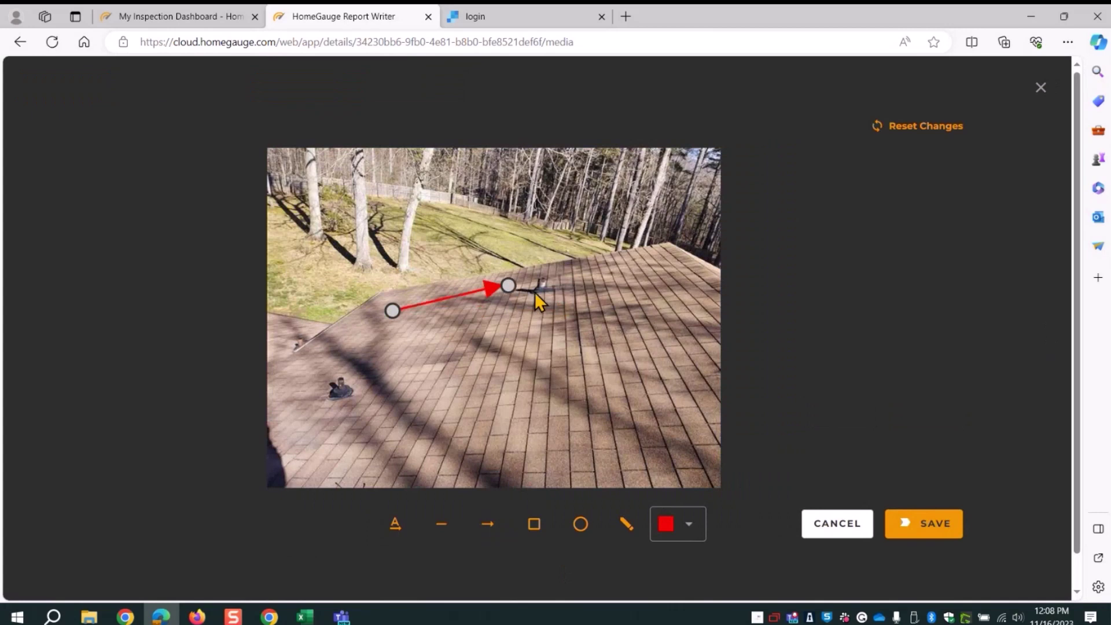
{"action": "left_click", "coordinate": [493, 541]}
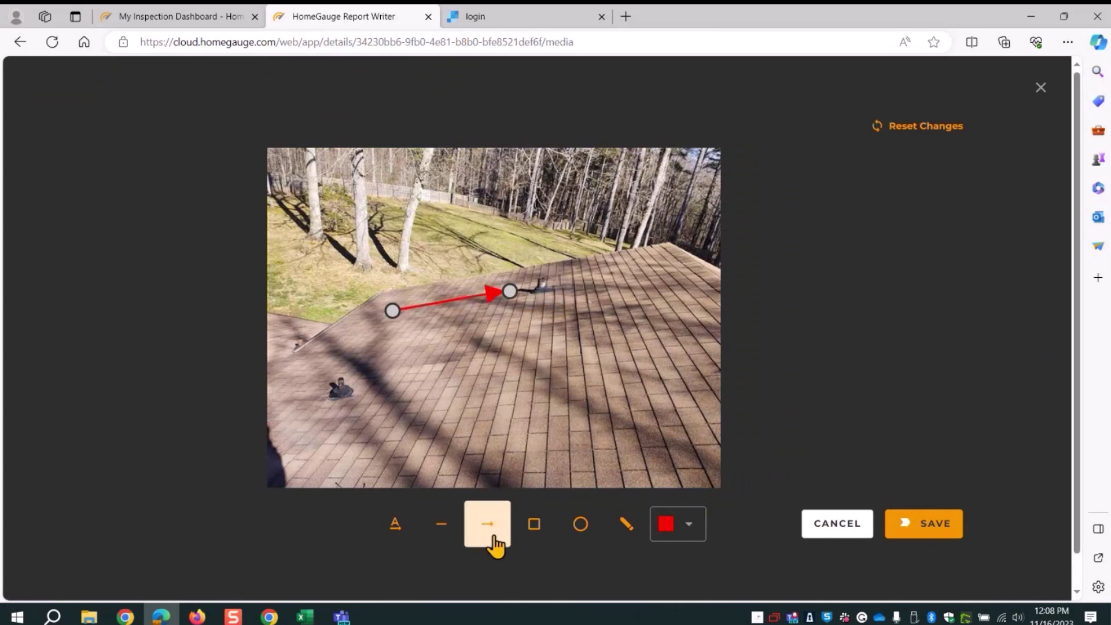
{"action": "left_click_drag", "start_coordinate": [577, 325], "coordinate": [359, 383]}
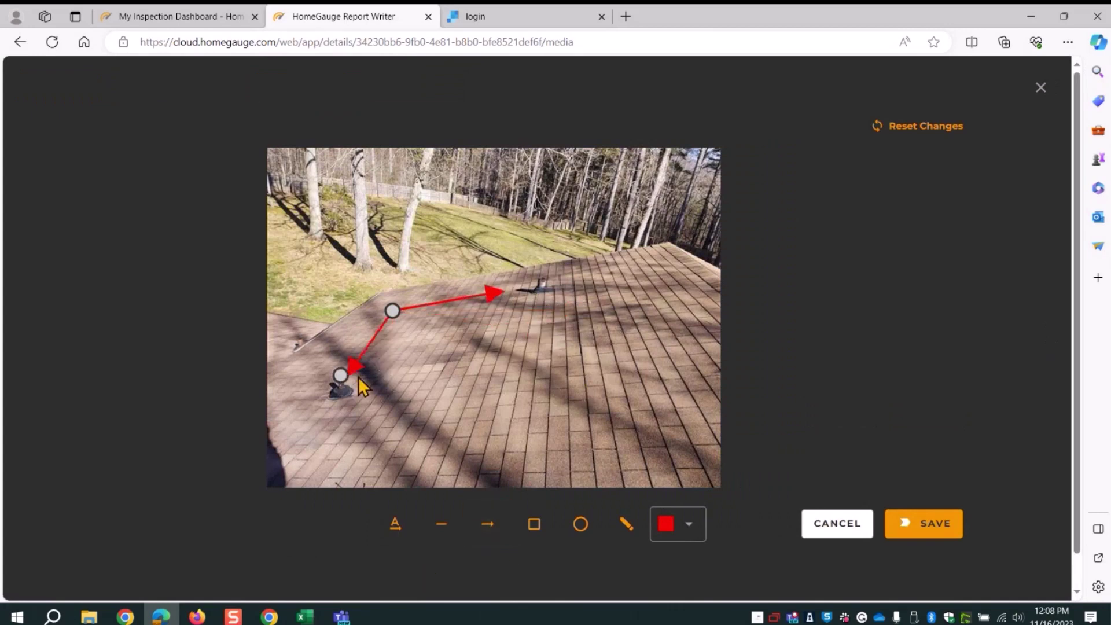
{"action": "left_click", "coordinate": [917, 541]}
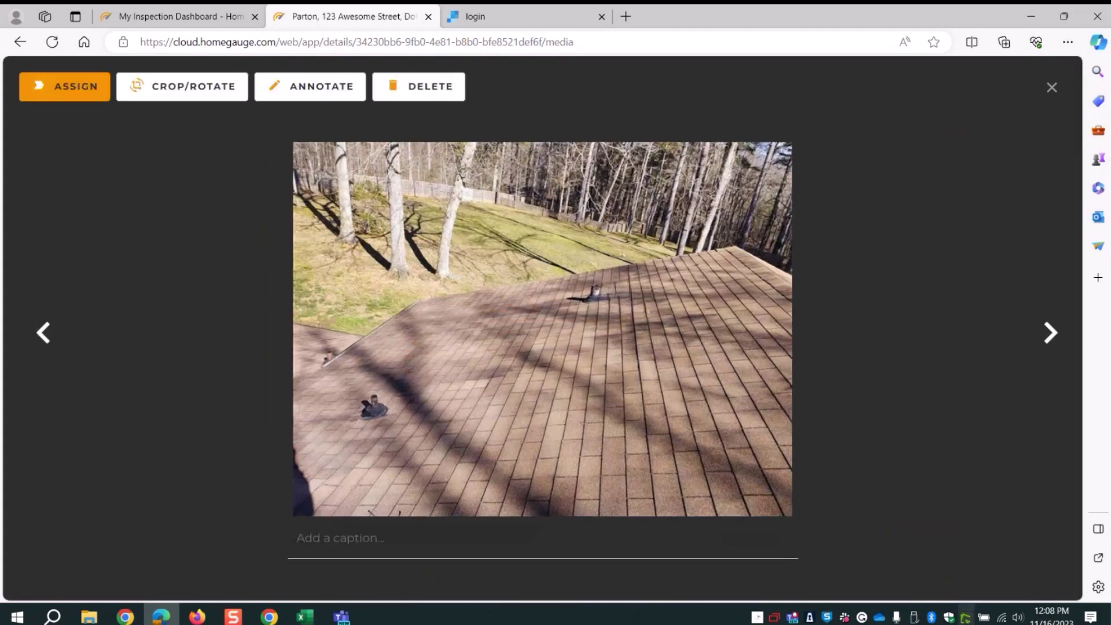
- Annotate the close-up chimney photo with a red rectangle over the cracked cap, and save it
{"action": "left_click", "coordinate": [1035, 341]}
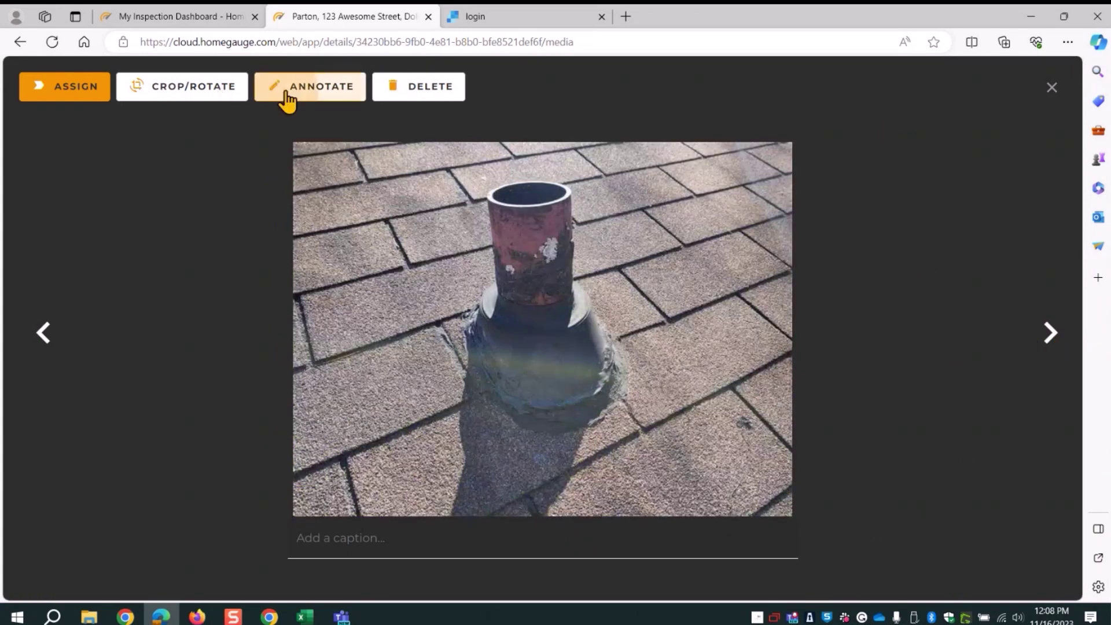
{"action": "left_click", "coordinate": [285, 99]}
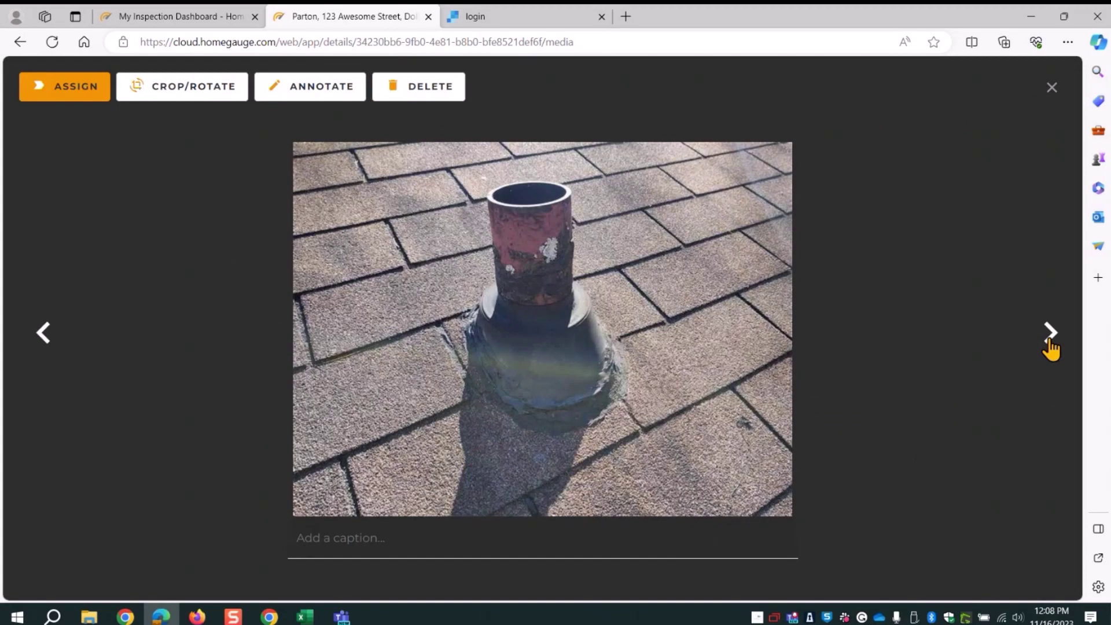
{"action": "left_click", "coordinate": [1049, 332]}
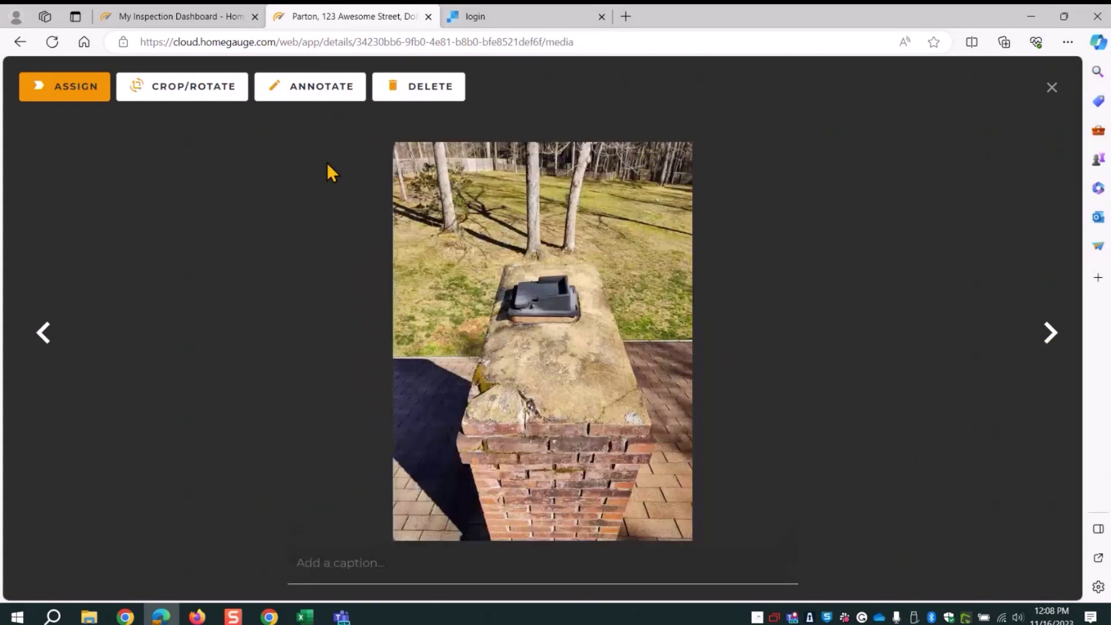
{"action": "left_click", "coordinate": [290, 99]}
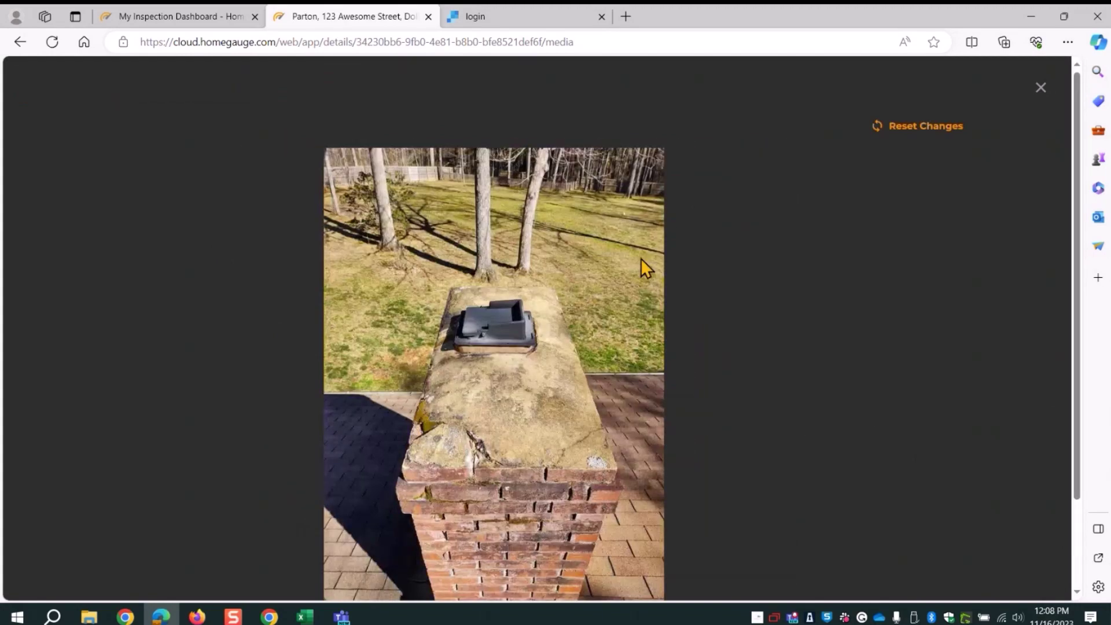
{"action": "scroll", "coordinate": [641, 258], "scroll_direction": "down", "scroll_amount": 2}
{"action": "left_click", "coordinate": [529, 544]}
{"action": "left_click_drag", "start_coordinate": [554, 220], "coordinate": [413, 294]}
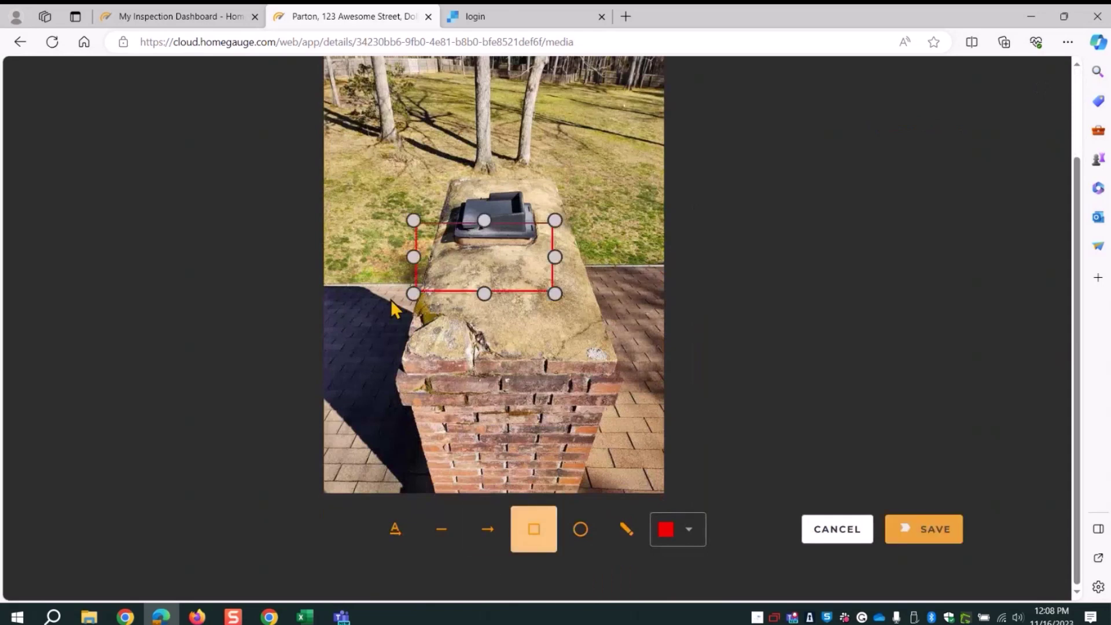
{"action": "mouse_move", "coordinate": [471, 268]}
{"action": "left_mouse_down"}
{"action": "mouse_move", "coordinate": [447, 372]}
{"action": "mouse_move", "coordinate": [450, 362]}
{"action": "left_mouse_up"}
{"action": "left_click", "coordinate": [907, 543]}
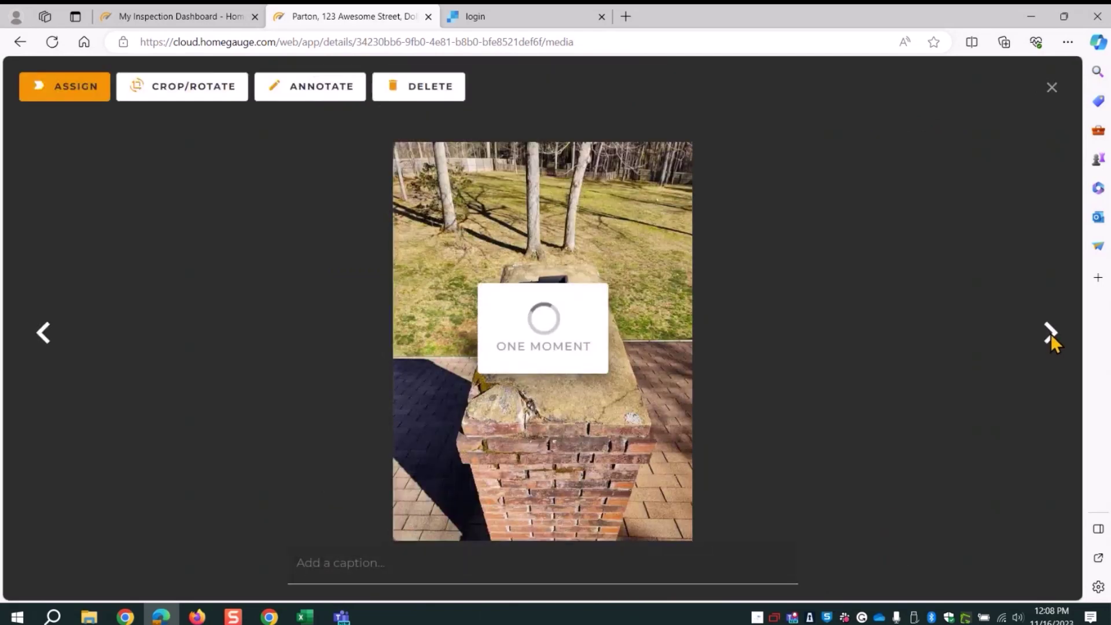
- Annotate the photo of the orange vent pipe near the moss with a red arrow pointing at its boot, and save
{"action": "left_click", "coordinate": [1049, 332]}
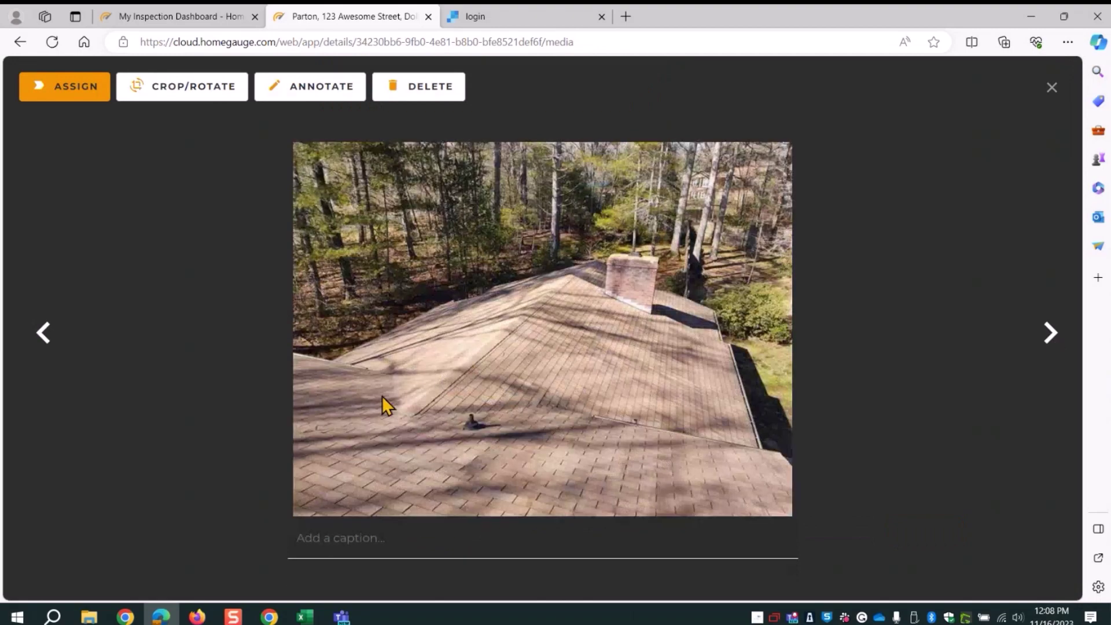
{"action": "left_click", "coordinate": [1049, 346]}
{"action": "left_click", "coordinate": [310, 92]}
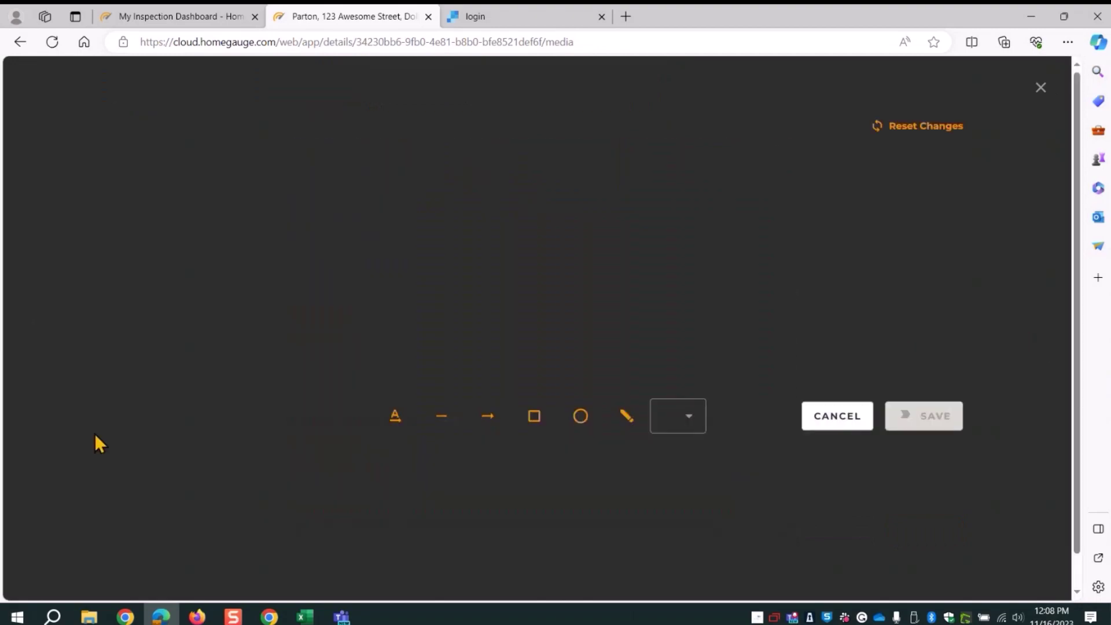
{"action": "left_click", "coordinate": [483, 537]}
{"action": "left_click_drag", "start_coordinate": [409, 317], "coordinate": [450, 443]}
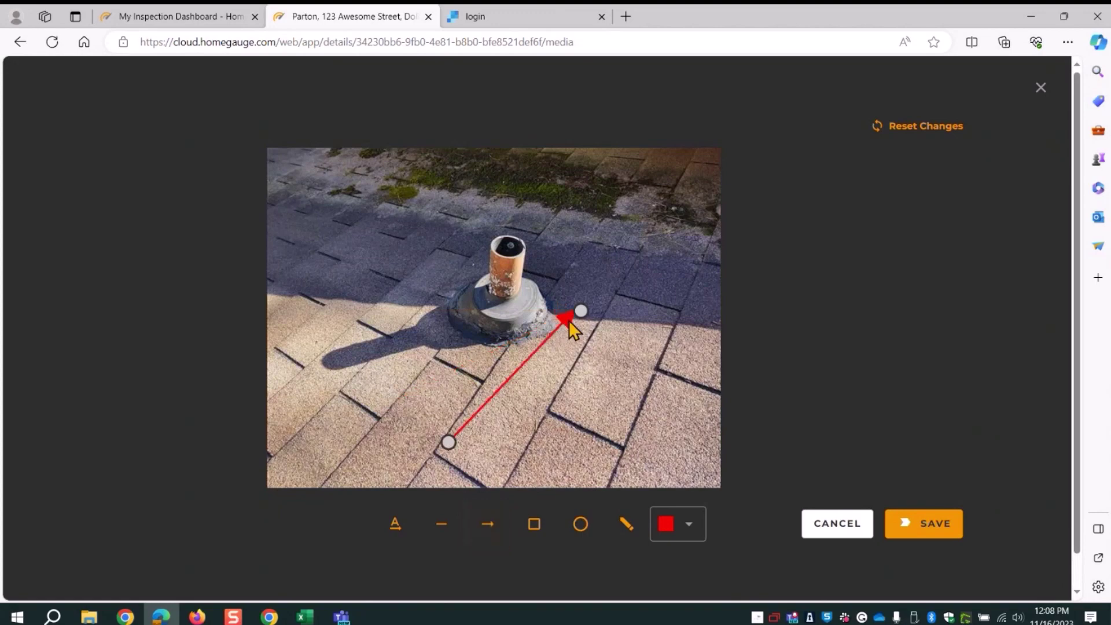
{"action": "left_click_drag", "start_coordinate": [568, 320], "coordinate": [411, 367]}
{"action": "left_click_drag", "start_coordinate": [315, 479], "coordinate": [389, 402]}
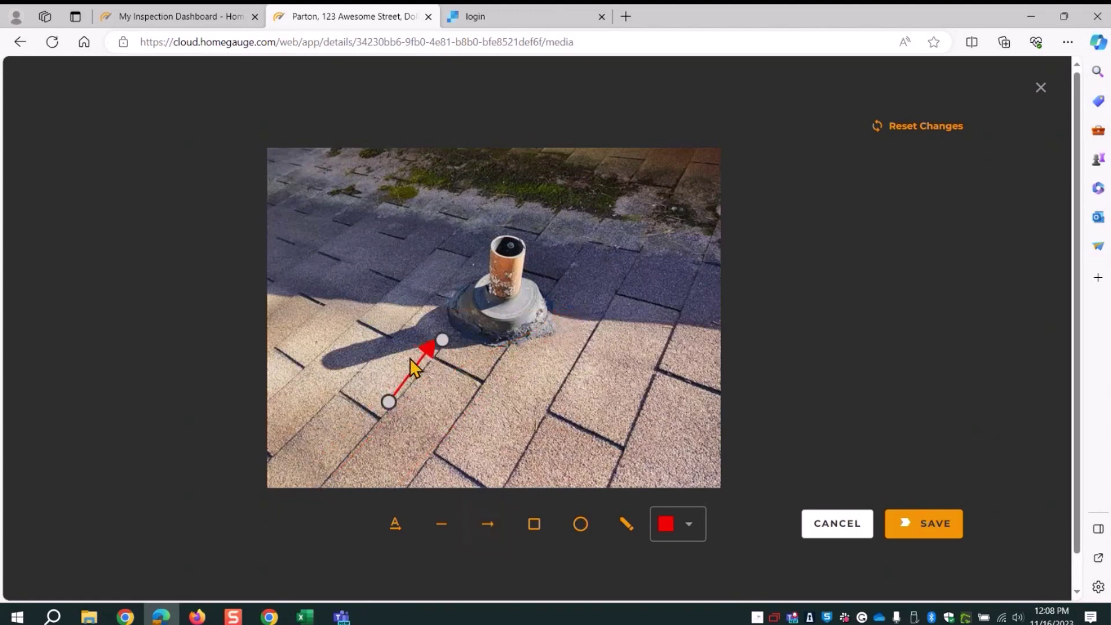
{"action": "left_click_drag", "start_coordinate": [441, 338], "coordinate": [528, 348]}
{"action": "left_click", "coordinate": [913, 536]}
- Annotate the photo of the brick chimney beside the lawn with a red arrow pointing at its upper part, save it, and close the photo viewer
{"action": "left_click", "coordinate": [1049, 342]}
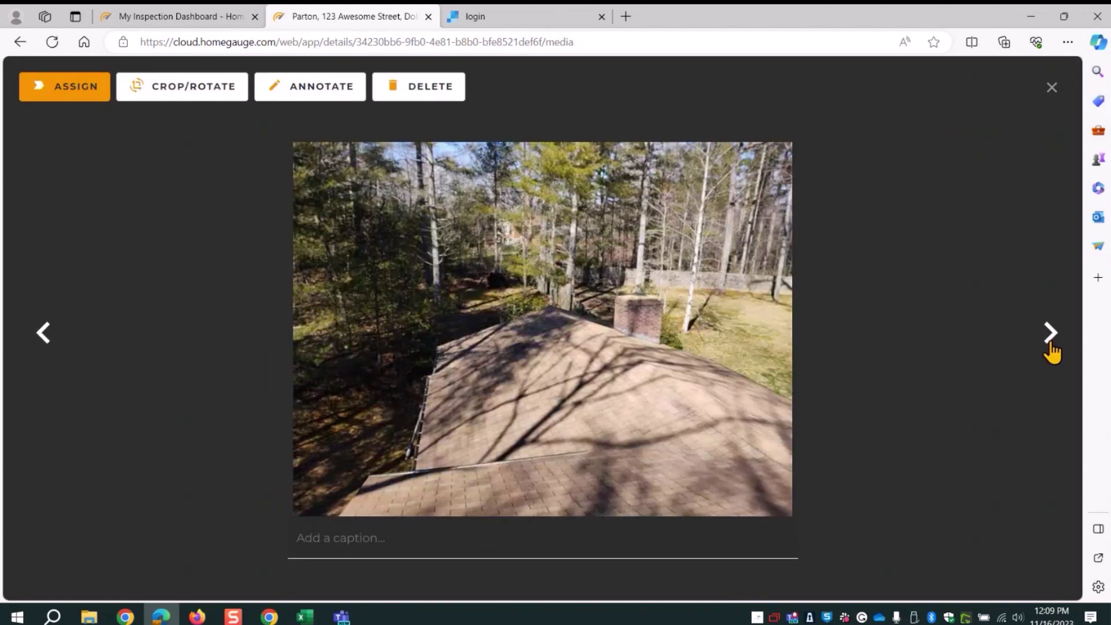
{"action": "left_click", "coordinate": [1050, 343]}
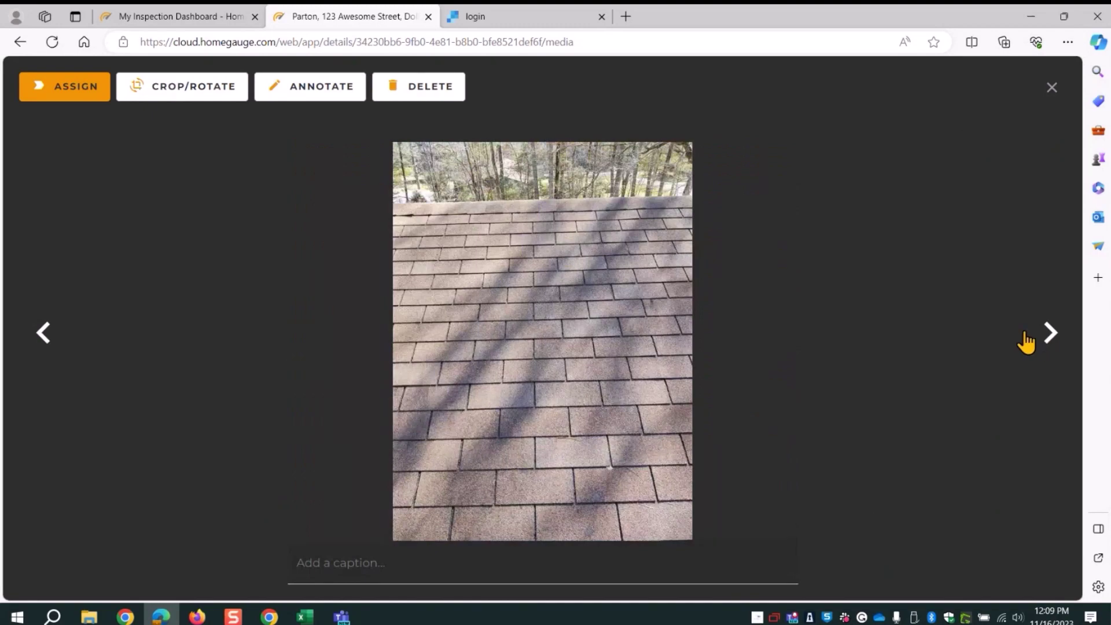
{"action": "left_click", "coordinate": [1027, 341]}
{"action": "left_click", "coordinate": [310, 86]}
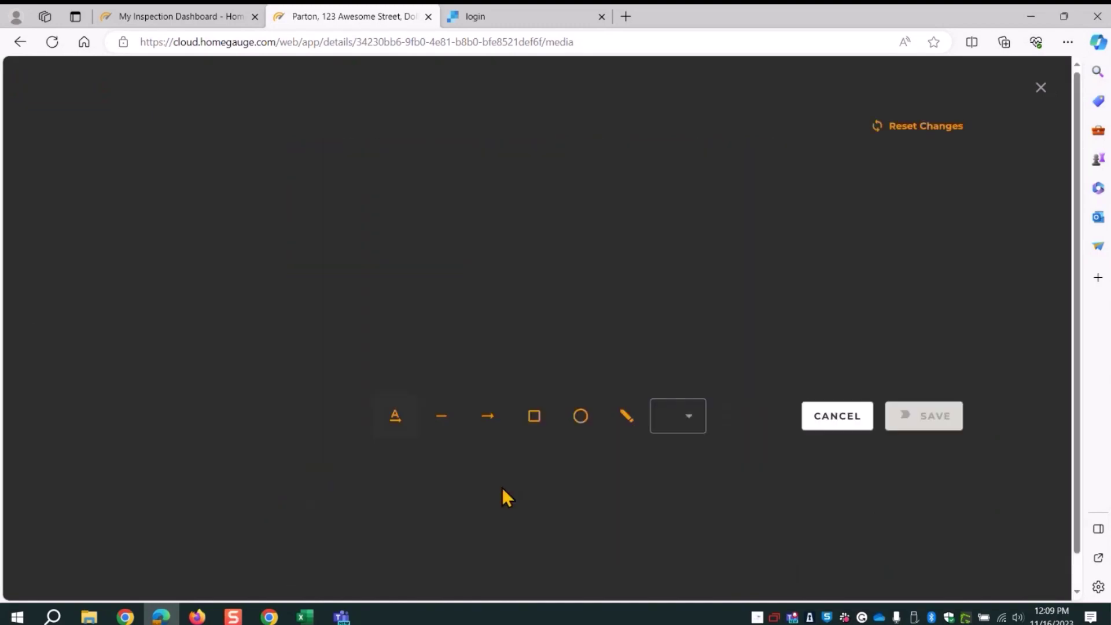
{"action": "left_click", "coordinate": [487, 523]}
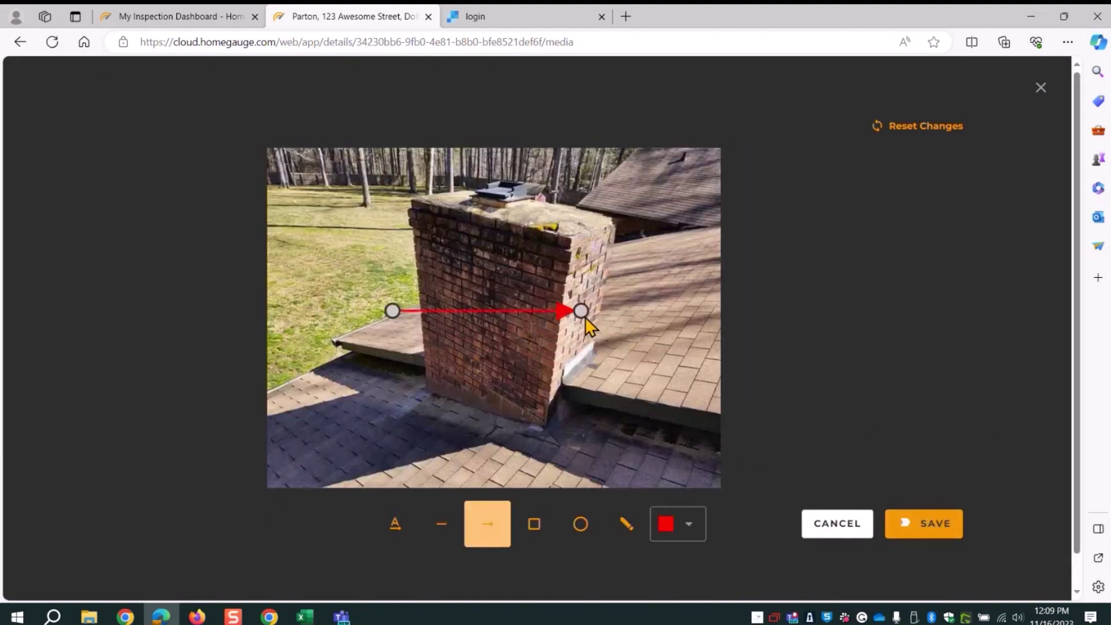
{"action": "left_click", "coordinate": [1041, 88]}
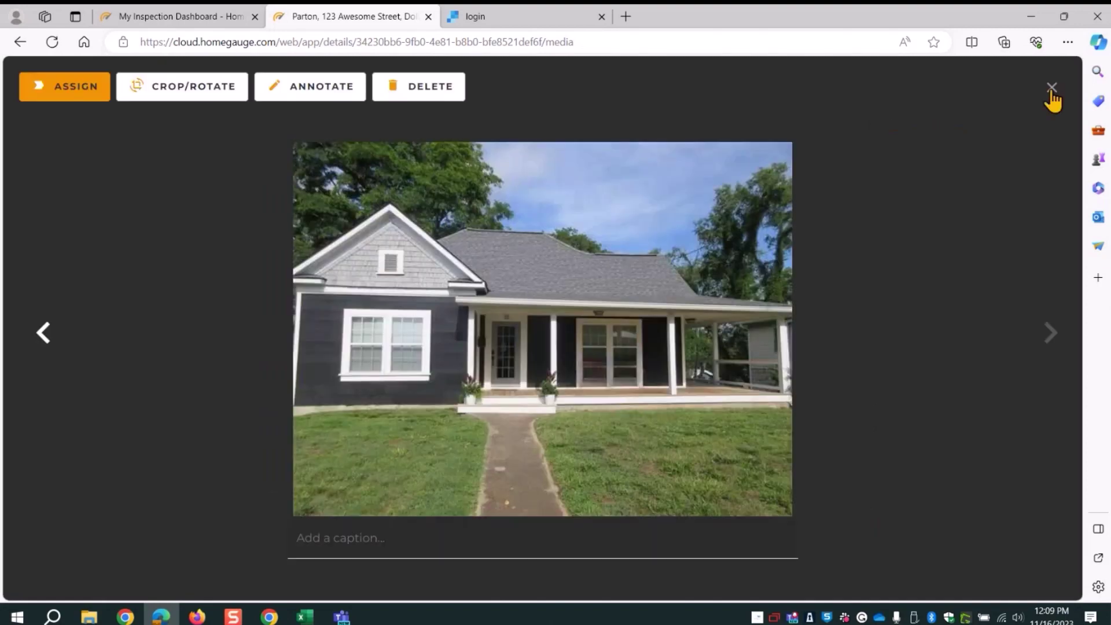
{"action": "left_click", "coordinate": [1050, 88]}
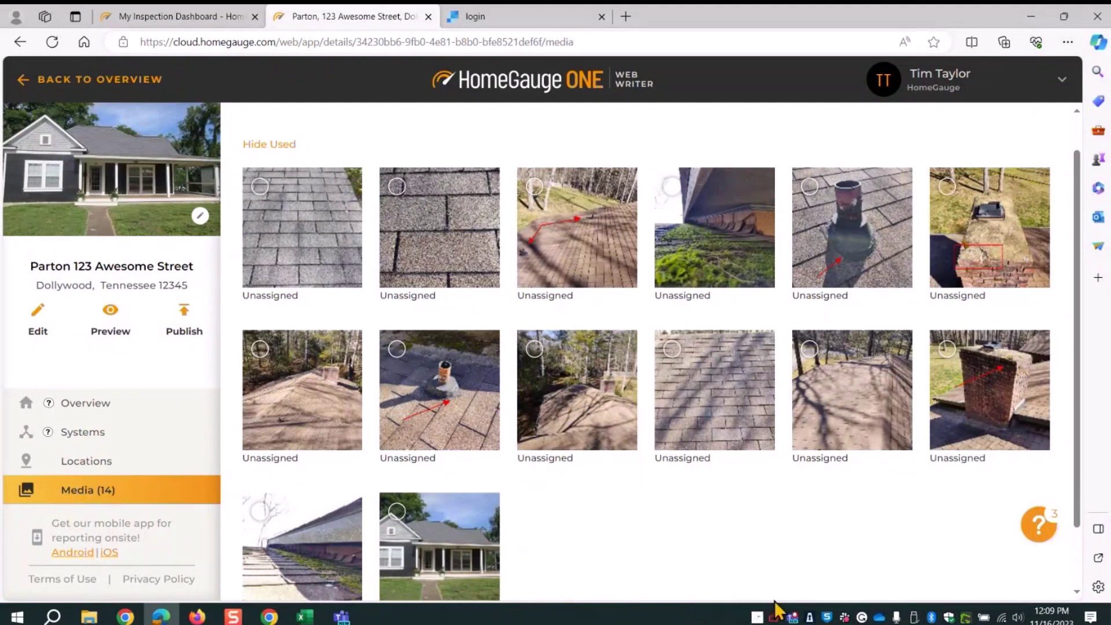
- Assign the three unannotated roof overview photos with trees behind them to the home tour
{"action": "mouse_move", "coordinate": [289, 402]}
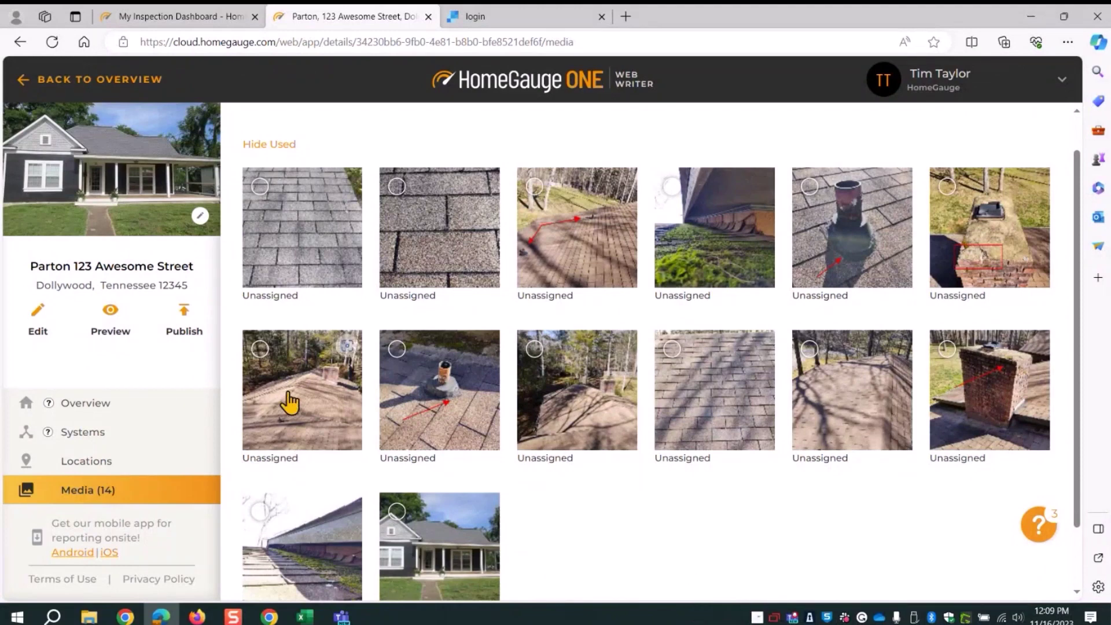
{"action": "left_click", "coordinate": [259, 348]}
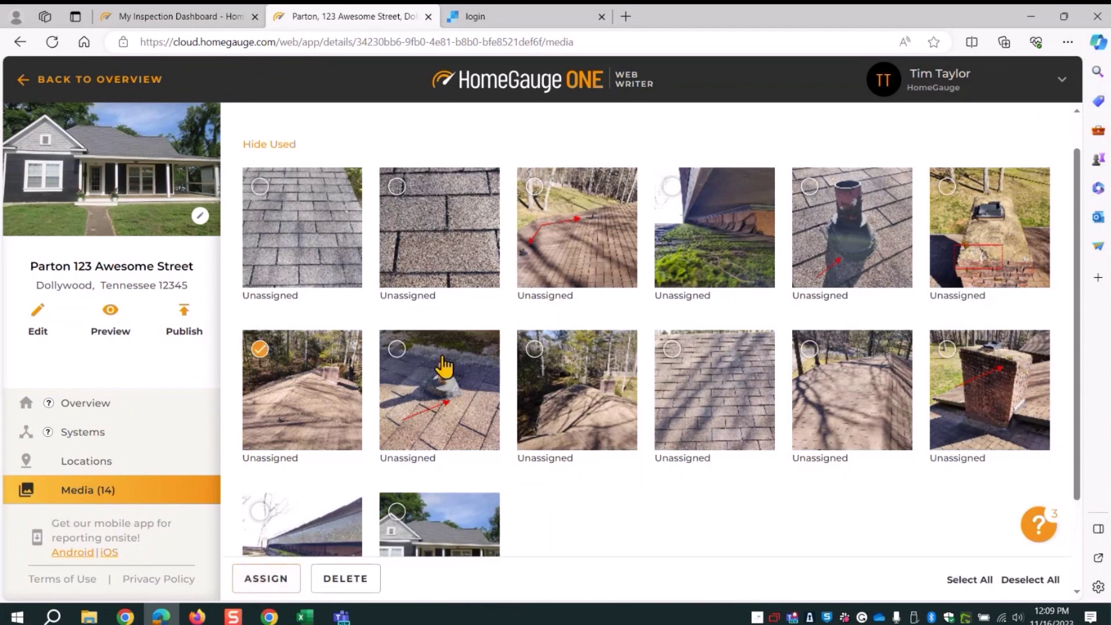
{"action": "left_click", "coordinate": [534, 349]}
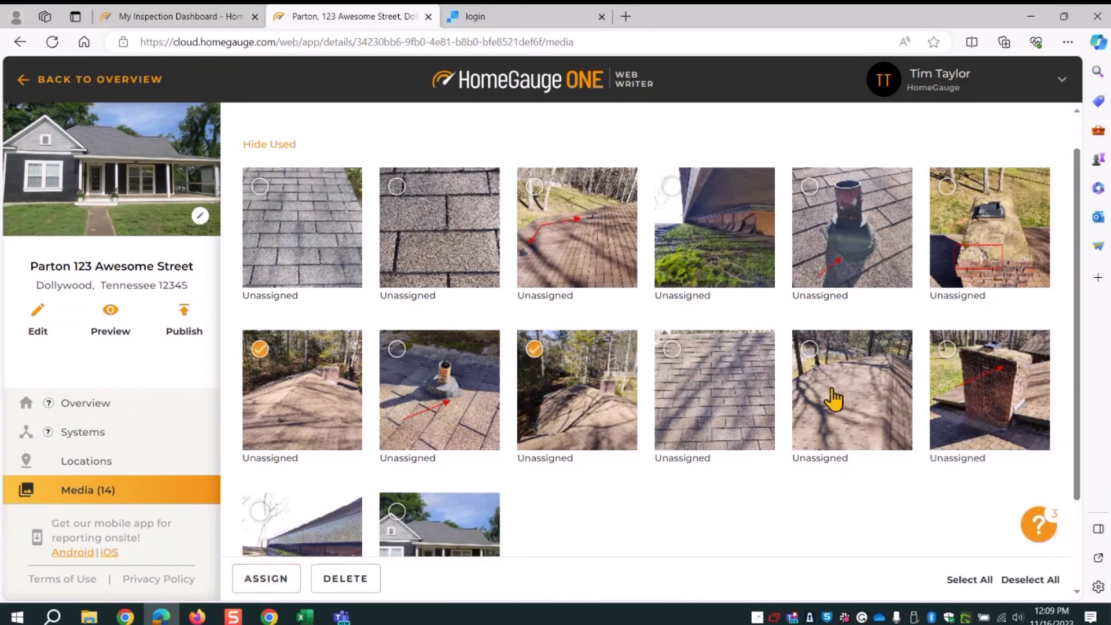
{"action": "left_click", "coordinate": [808, 350]}
{"action": "left_click", "coordinate": [265, 578]}
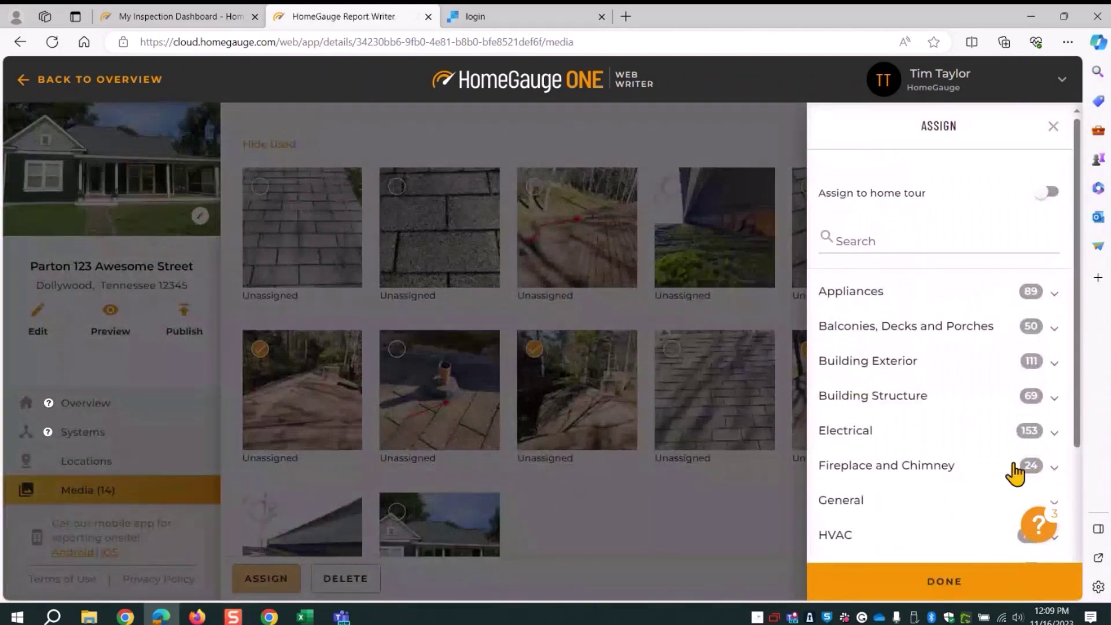
{"action": "left_click", "coordinate": [1048, 203]}
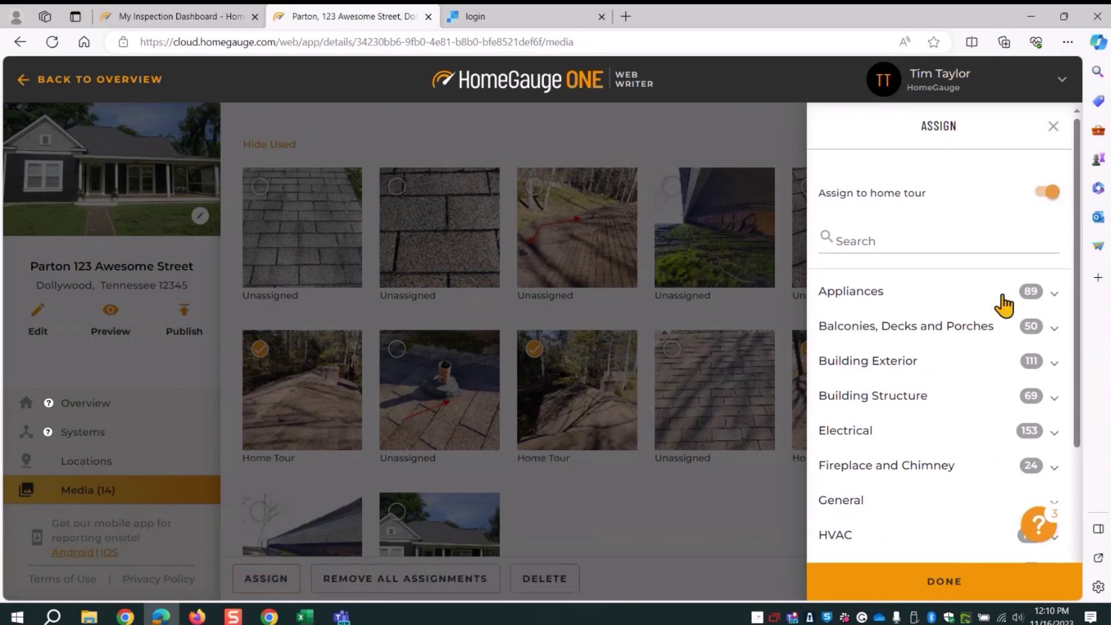
{"action": "left_click", "coordinate": [940, 587]}
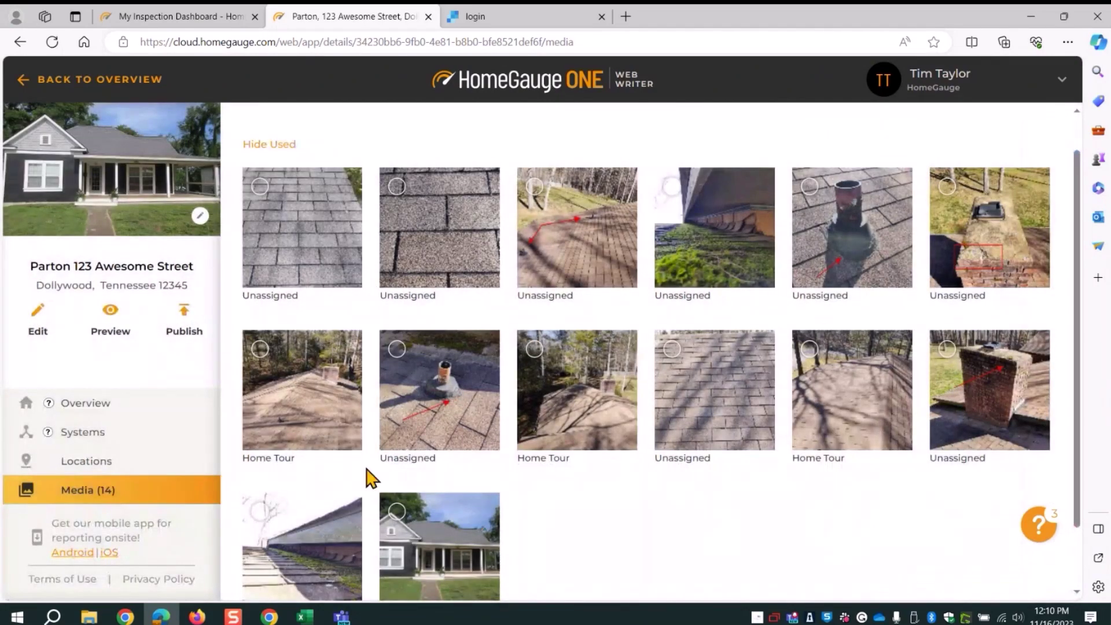
{"action": "left_click_drag", "start_coordinate": [298, 458], "coordinate": [233, 461]}
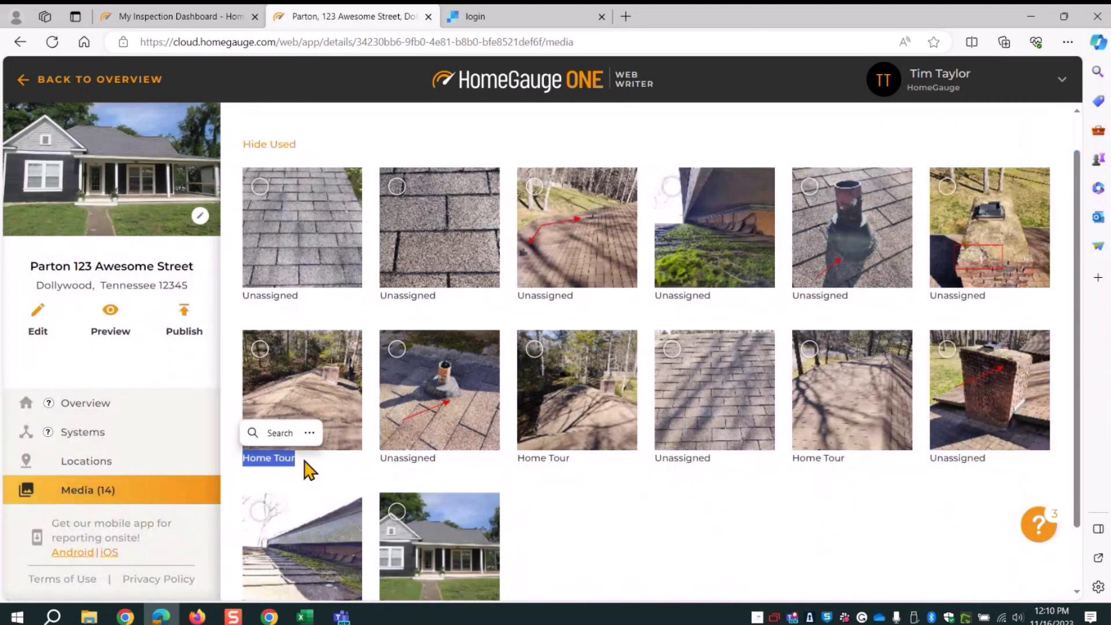
{"action": "left_click", "coordinate": [677, 547]}
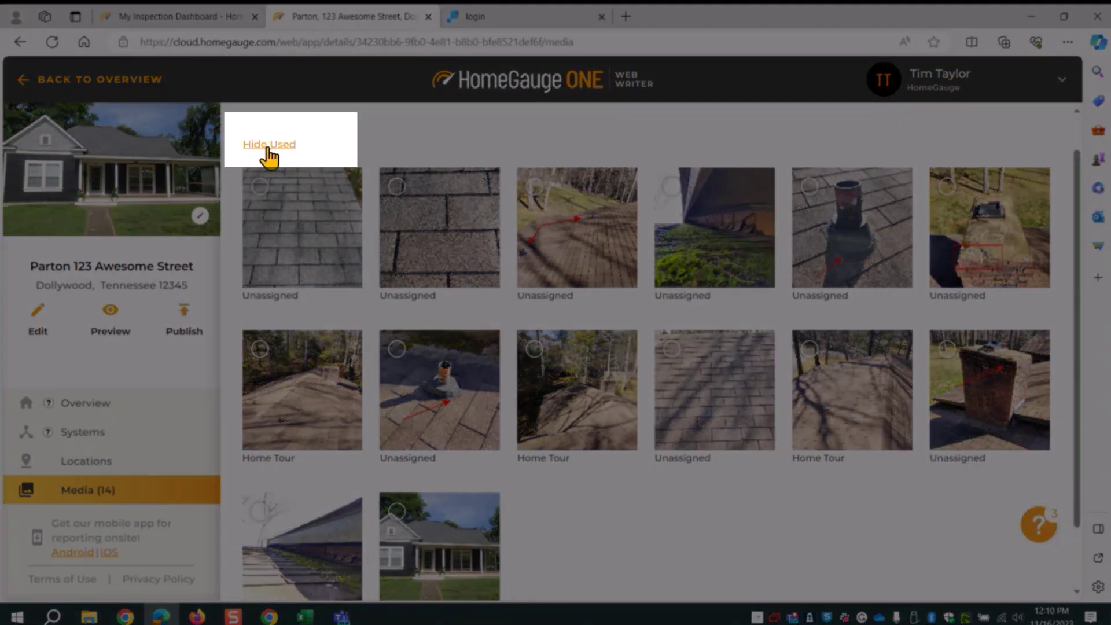
- Hide the used media and sort the remaining photos by Date/Time Taken in descending order
{"action": "left_click", "coordinate": [269, 144]}
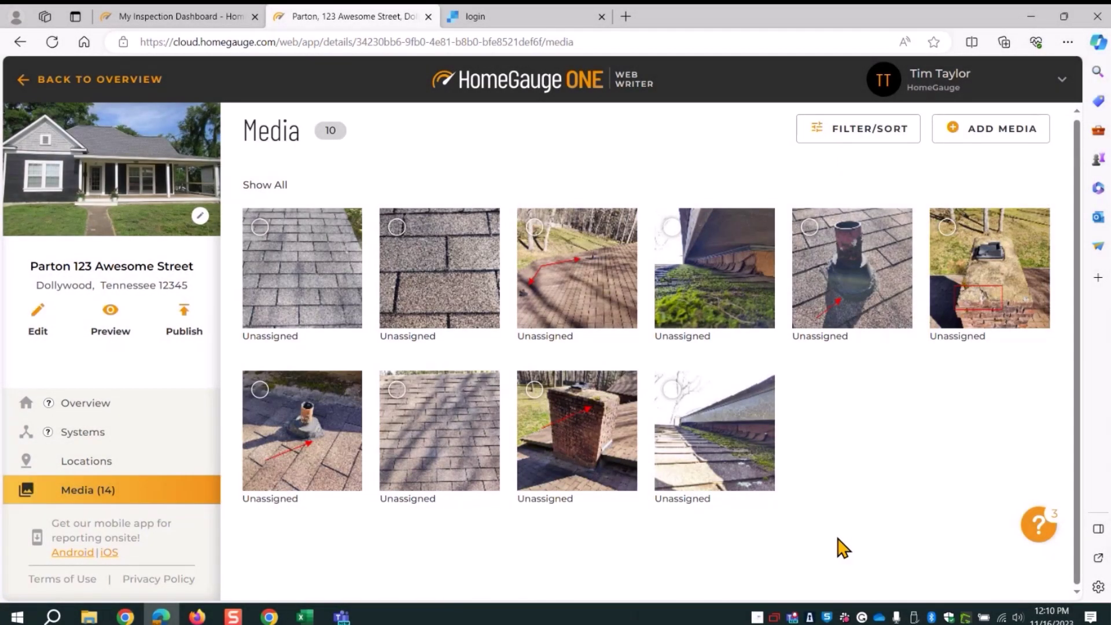
{"action": "left_click", "coordinate": [803, 143]}
{"action": "left_click", "coordinate": [903, 255]}
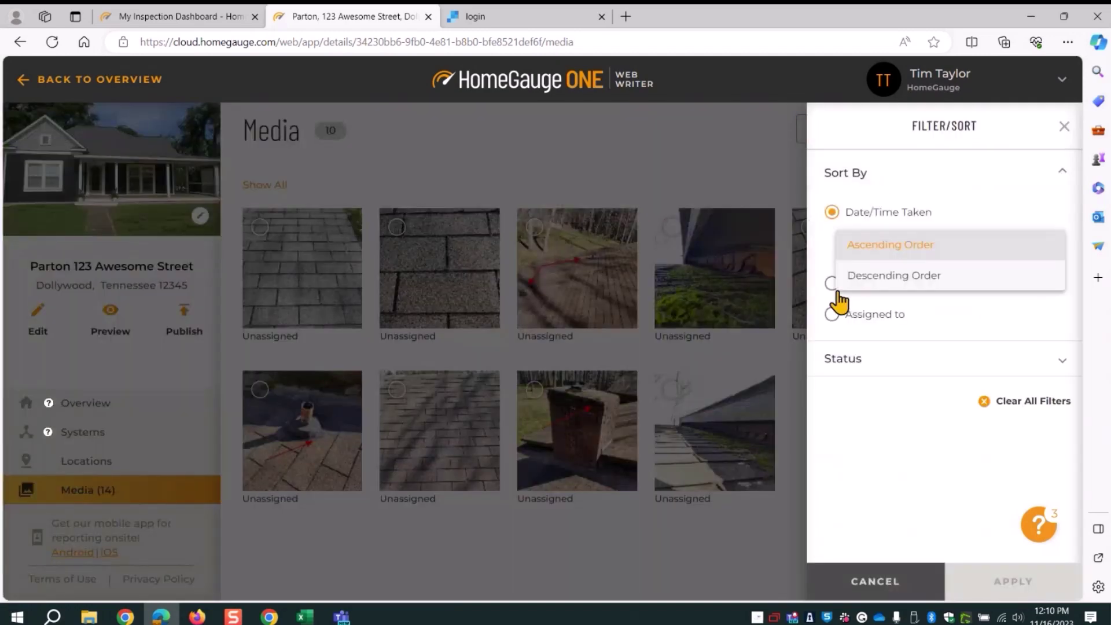
{"action": "left_click", "coordinate": [907, 279]}
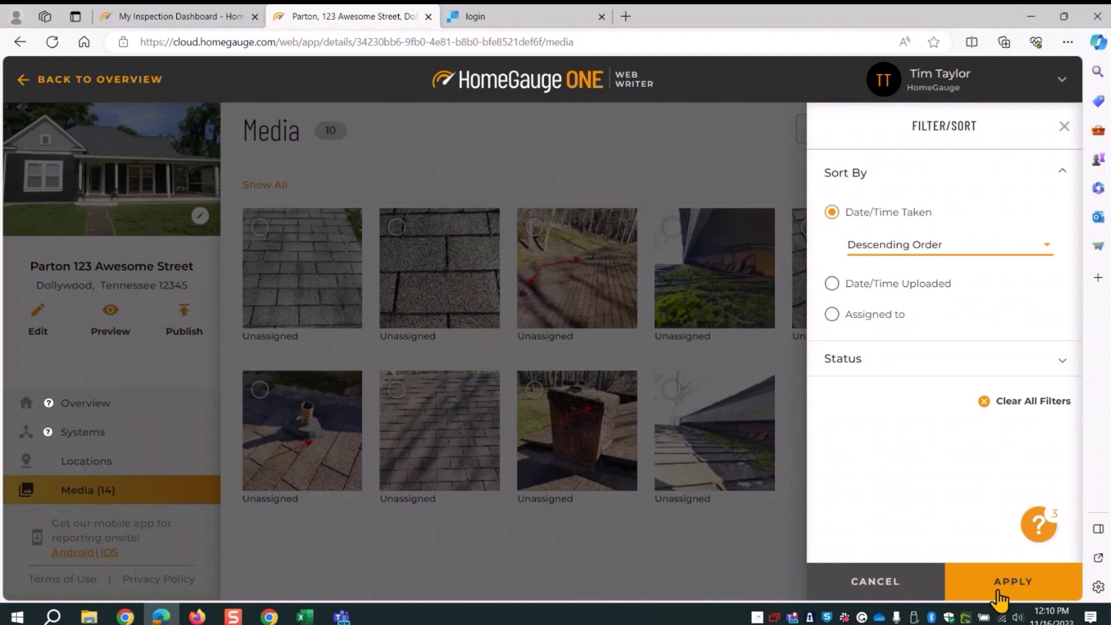
{"action": "left_click", "coordinate": [999, 597]}
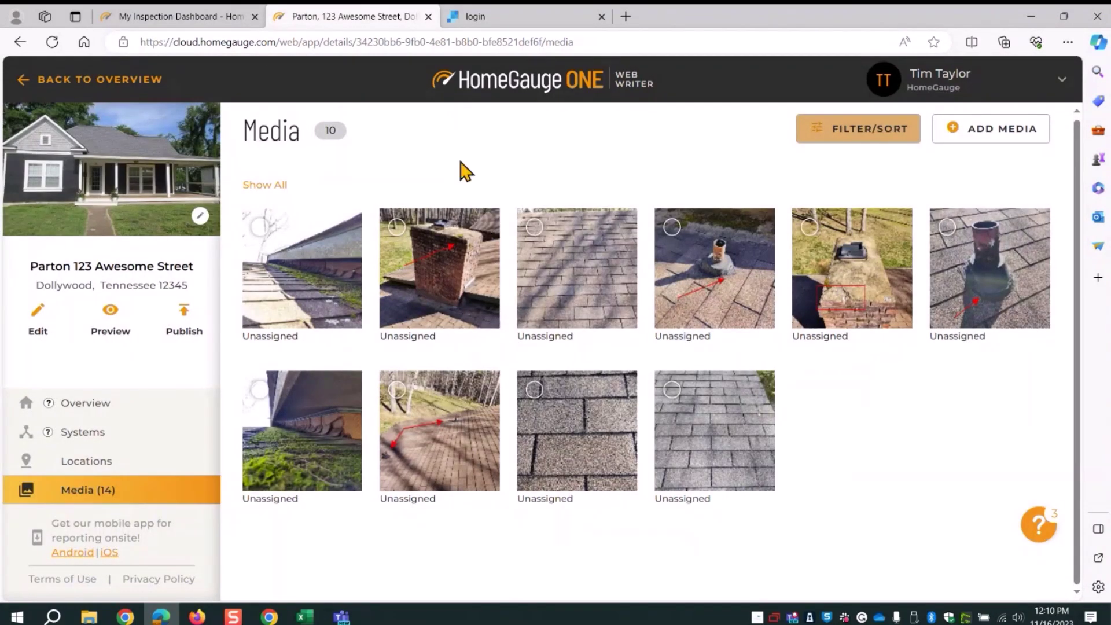
- Assign both annotated chimney photos to "Chimney cap is cracked or damaged" under Fireplace and Chimney, Chimney / Flue, finding it with the search term "cap"
{"action": "left_click", "coordinate": [396, 227]}
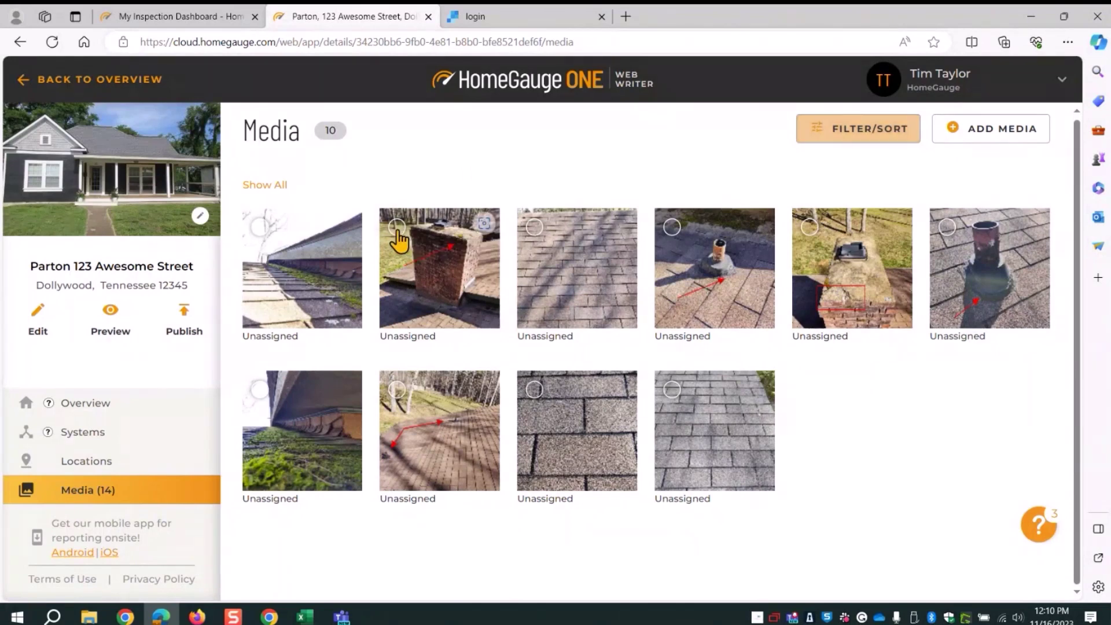
{"action": "left_click", "coordinate": [811, 228]}
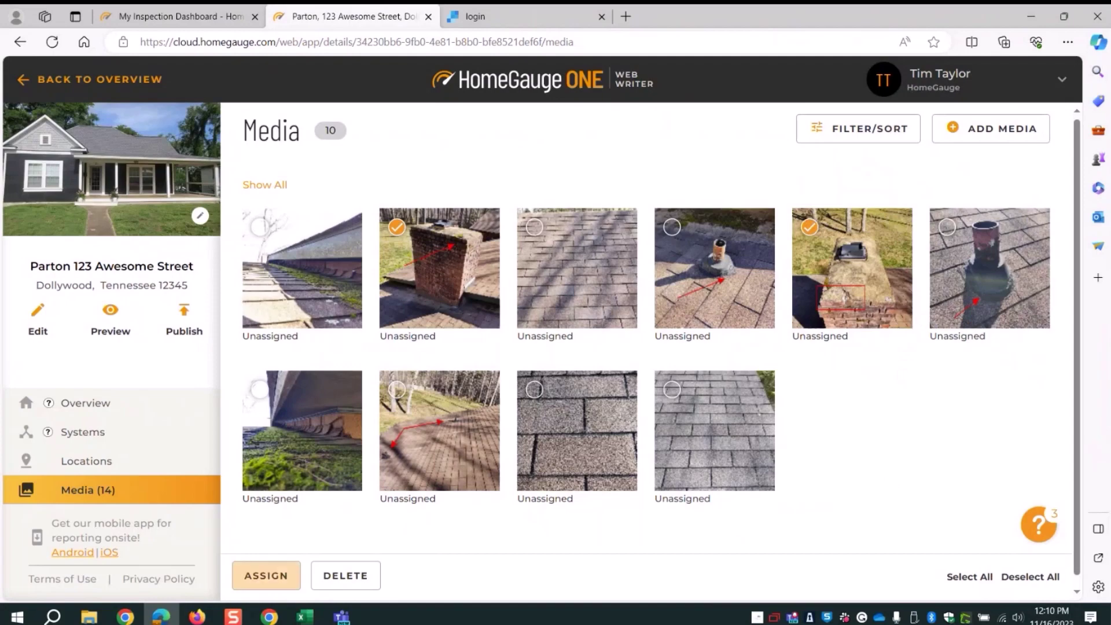
{"action": "left_click", "coordinate": [266, 575]}
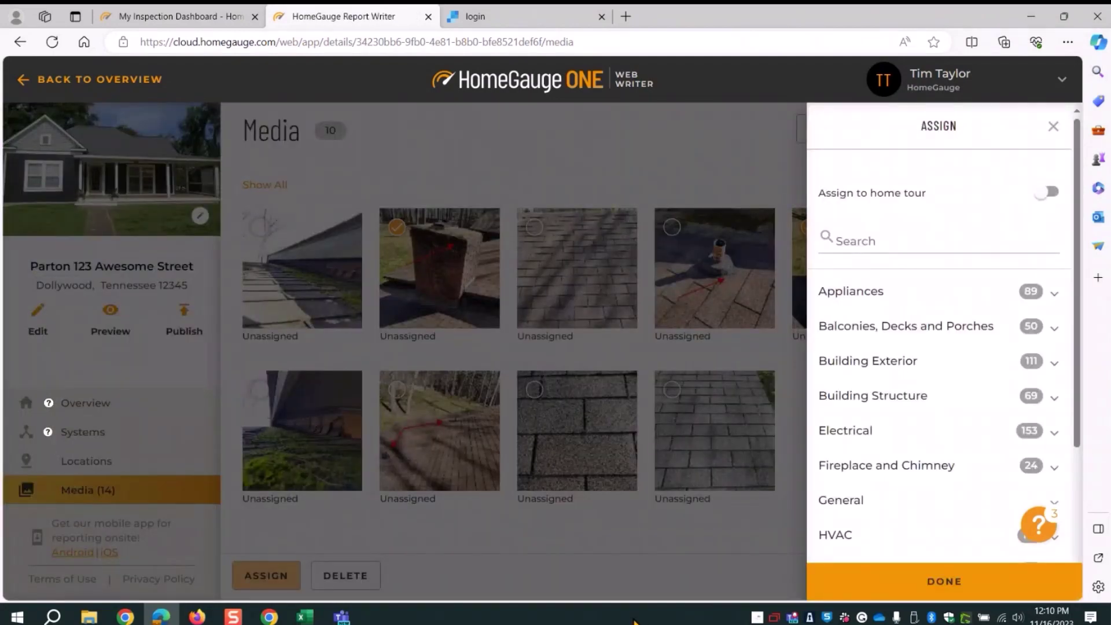
{"action": "left_click", "coordinate": [852, 298]}
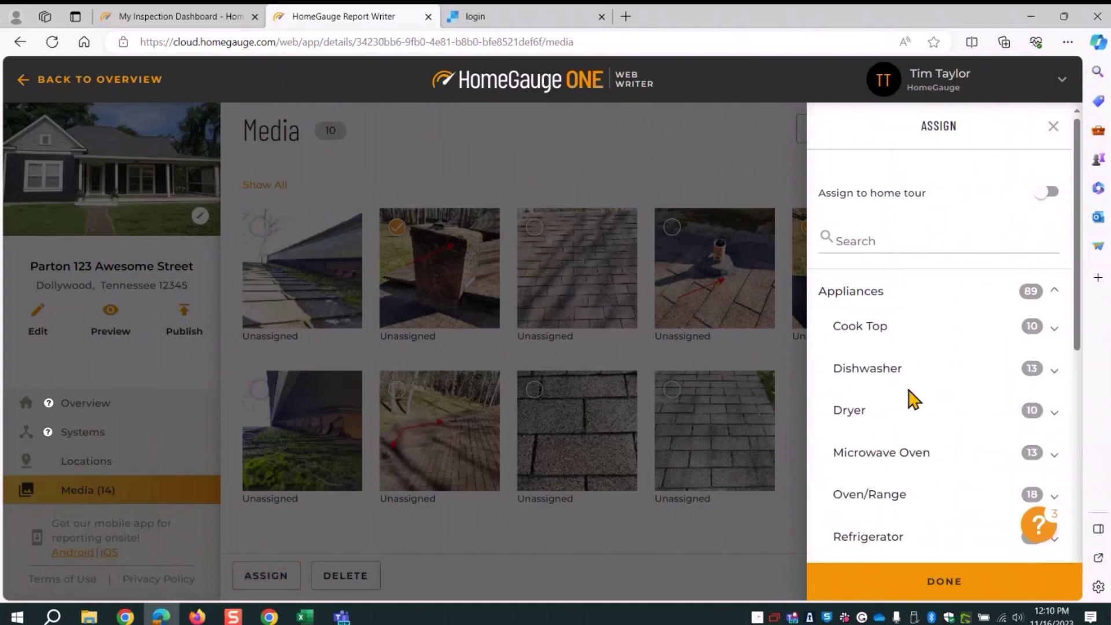
{"action": "left_click", "coordinate": [840, 307]}
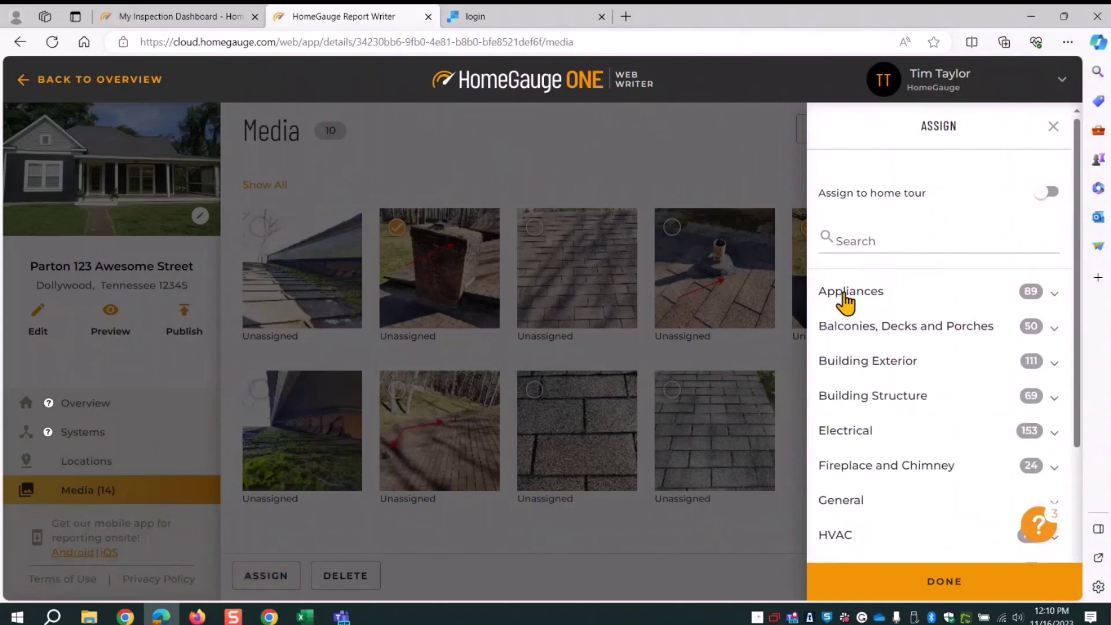
{"action": "left_click", "coordinate": [857, 243]}
{"action": "type", "text": "cap"}
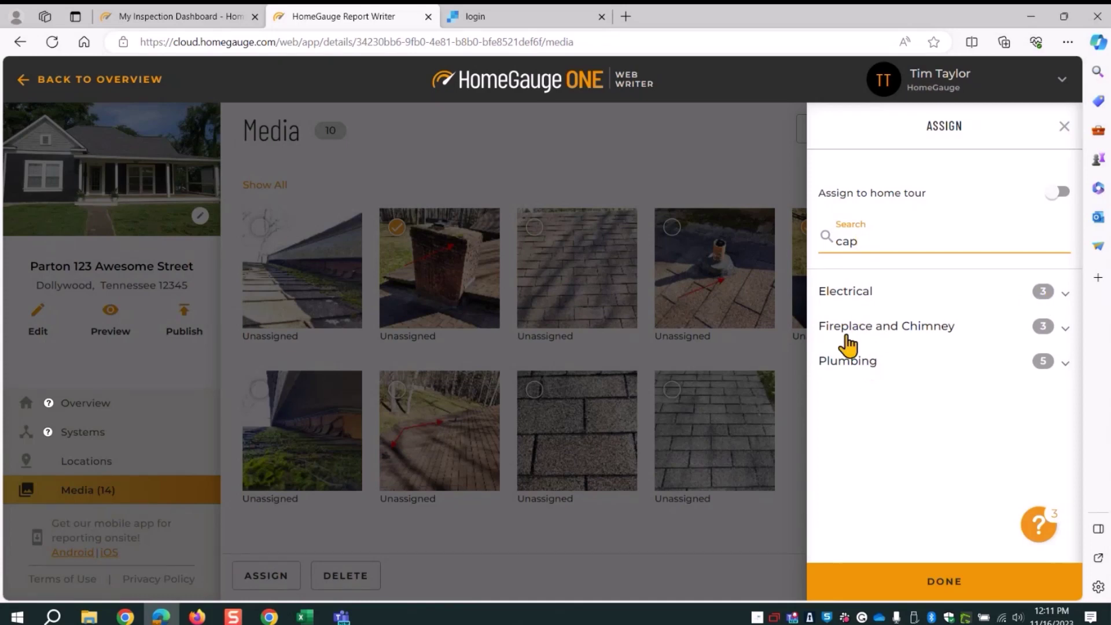
{"action": "left_click", "coordinate": [938, 330]}
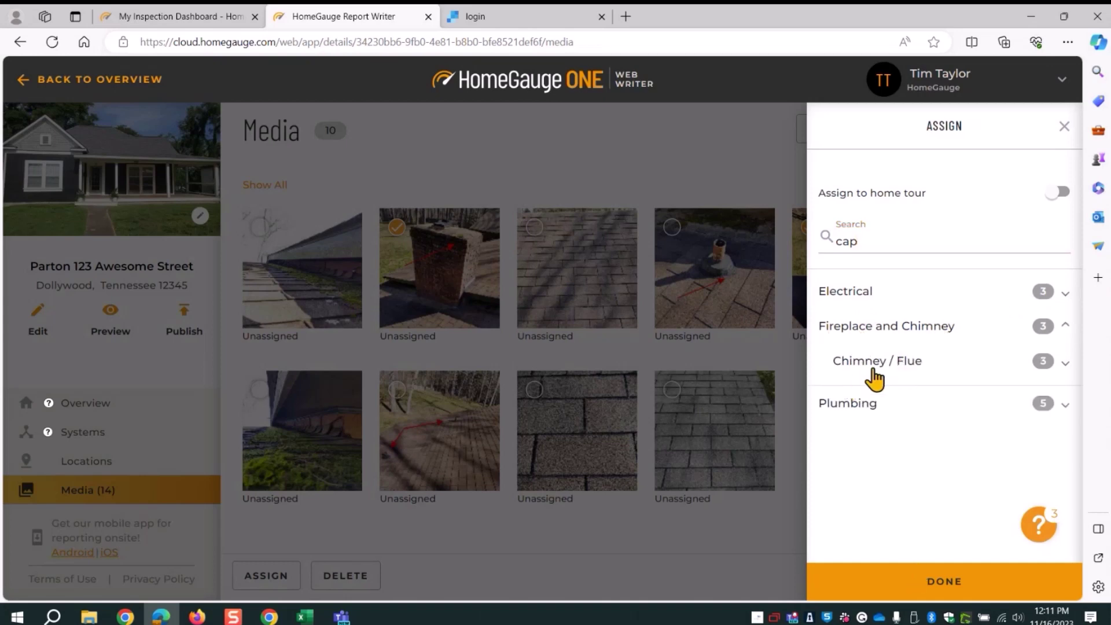
{"action": "left_click", "coordinate": [890, 375]}
{"action": "scroll", "coordinate": [1006, 407], "scroll_direction": "down", "scroll_amount": 1}
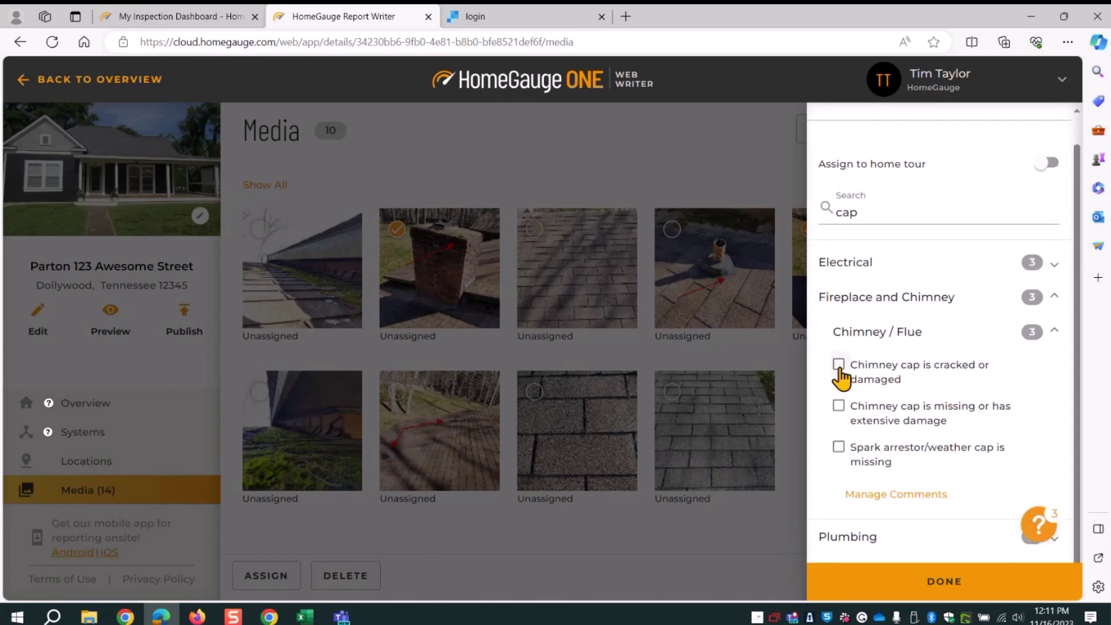
{"action": "left_click", "coordinate": [838, 366]}
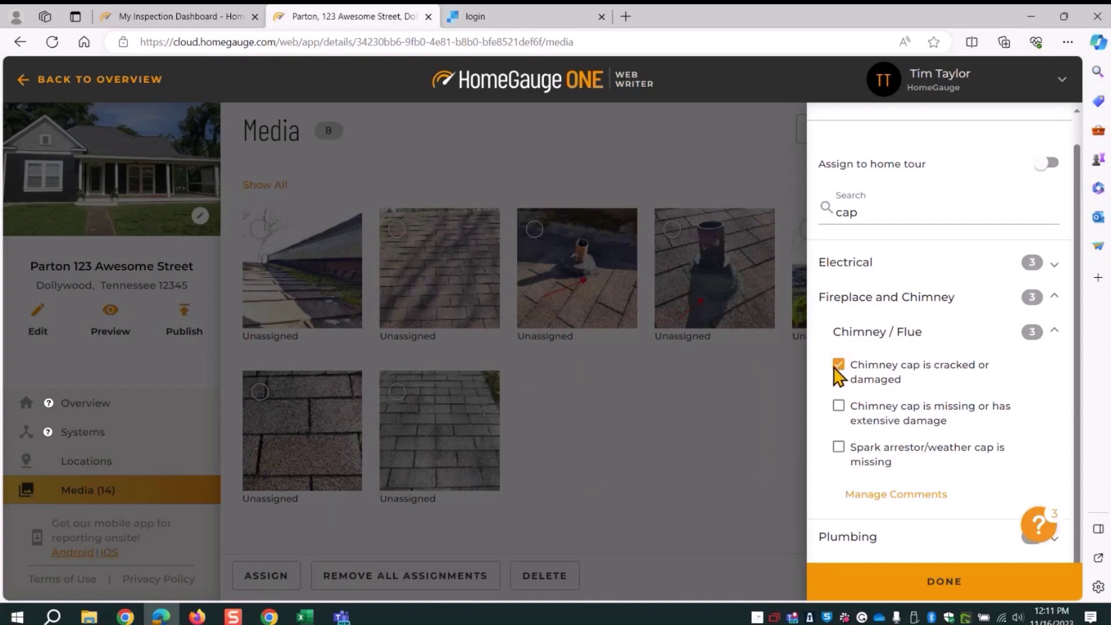
{"action": "left_click", "coordinate": [941, 580]}
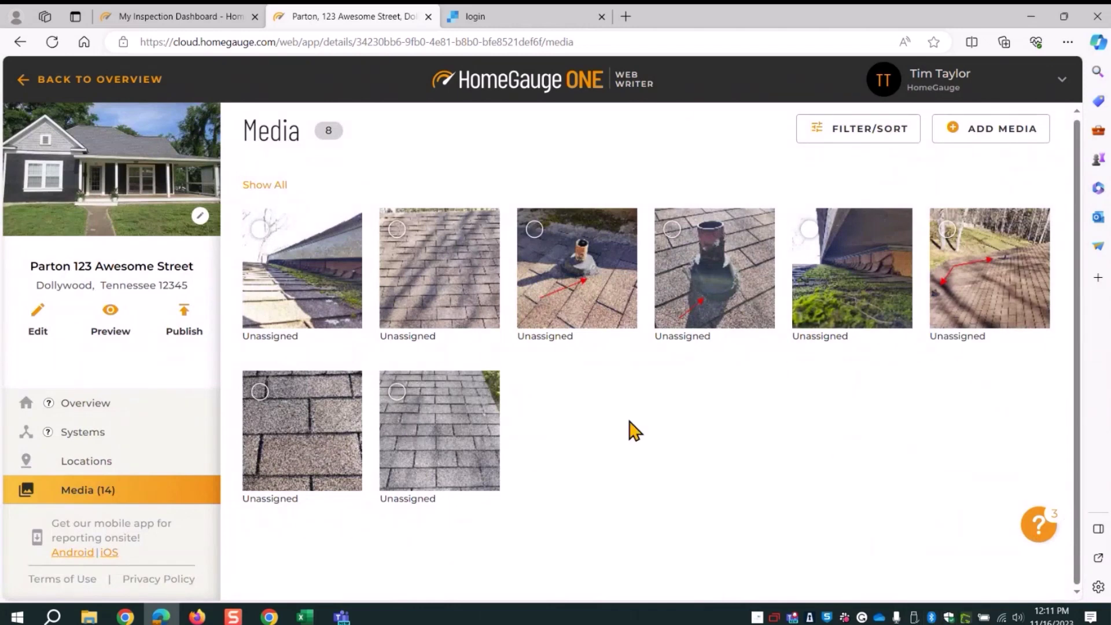
- Assign the two photos of moss along the roof edge to "Has excessive moss build-up" under Roof, Roof Material, finding it with the search term "moss"
{"action": "left_click", "coordinate": [261, 232]}
{"action": "left_click", "coordinate": [813, 231]}
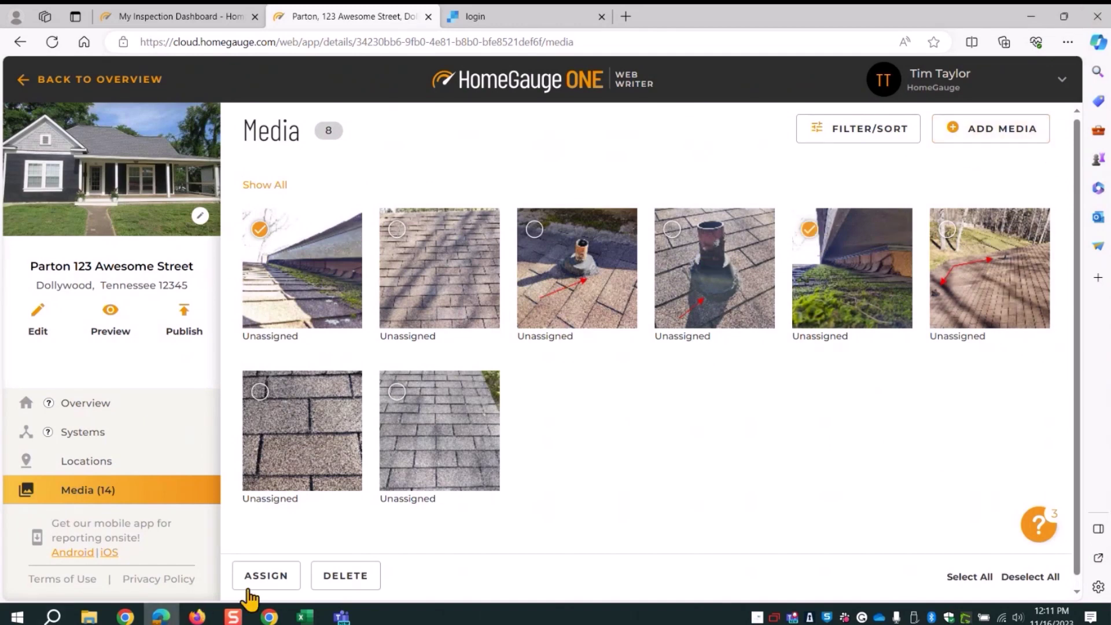
{"action": "left_click", "coordinate": [263, 580]}
{"action": "left_click", "coordinate": [872, 241]}
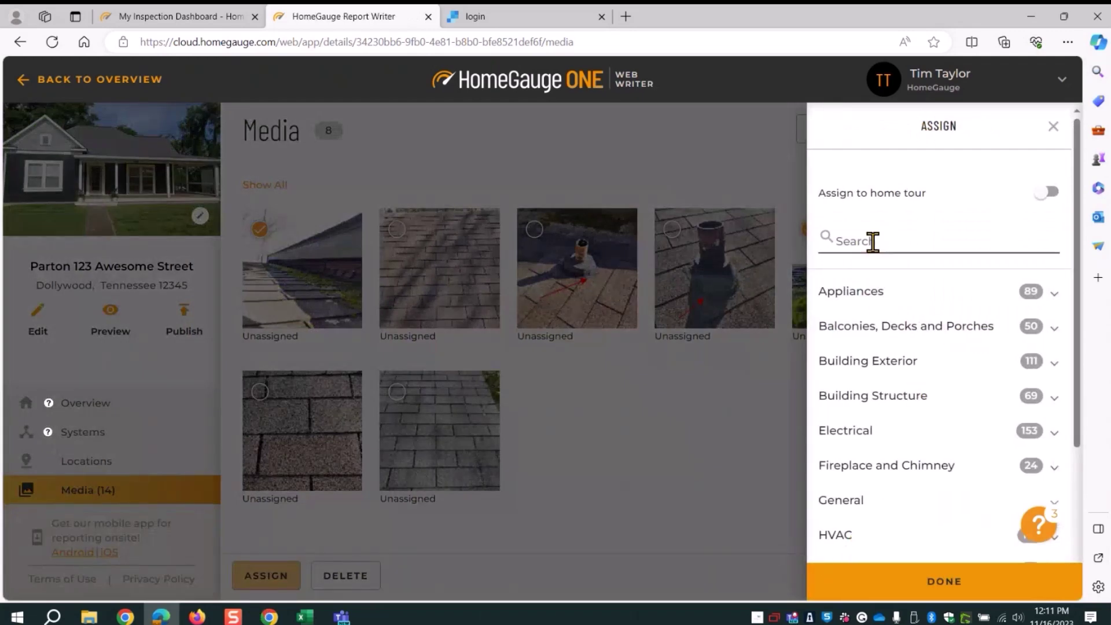
{"action": "type", "text": "moss"}
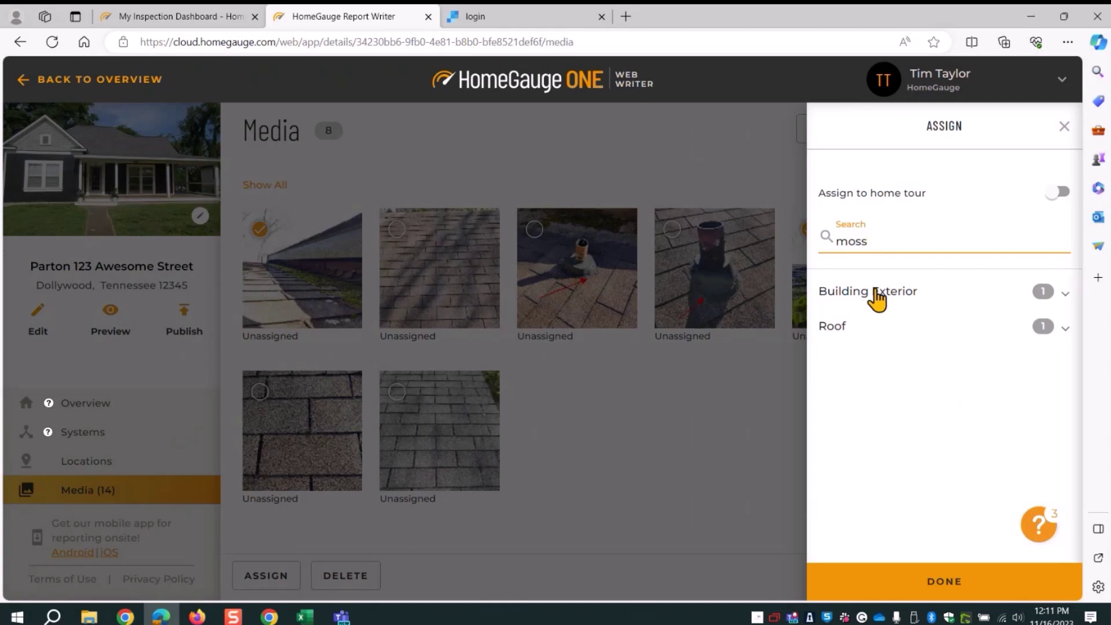
{"action": "left_click", "coordinate": [835, 334]}
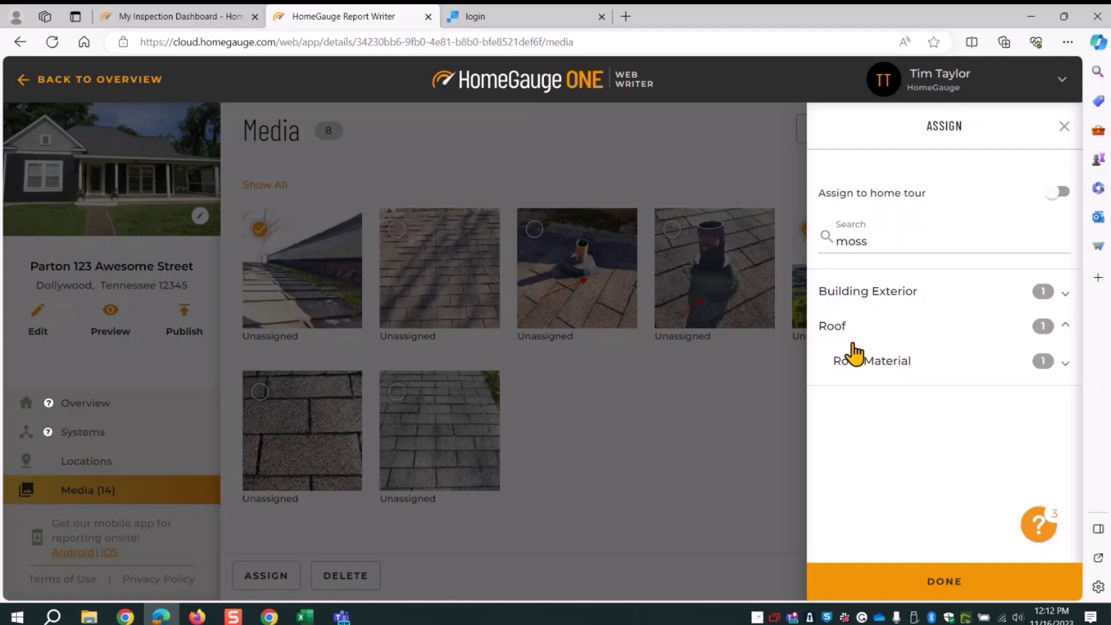
{"action": "left_click", "coordinate": [849, 363]}
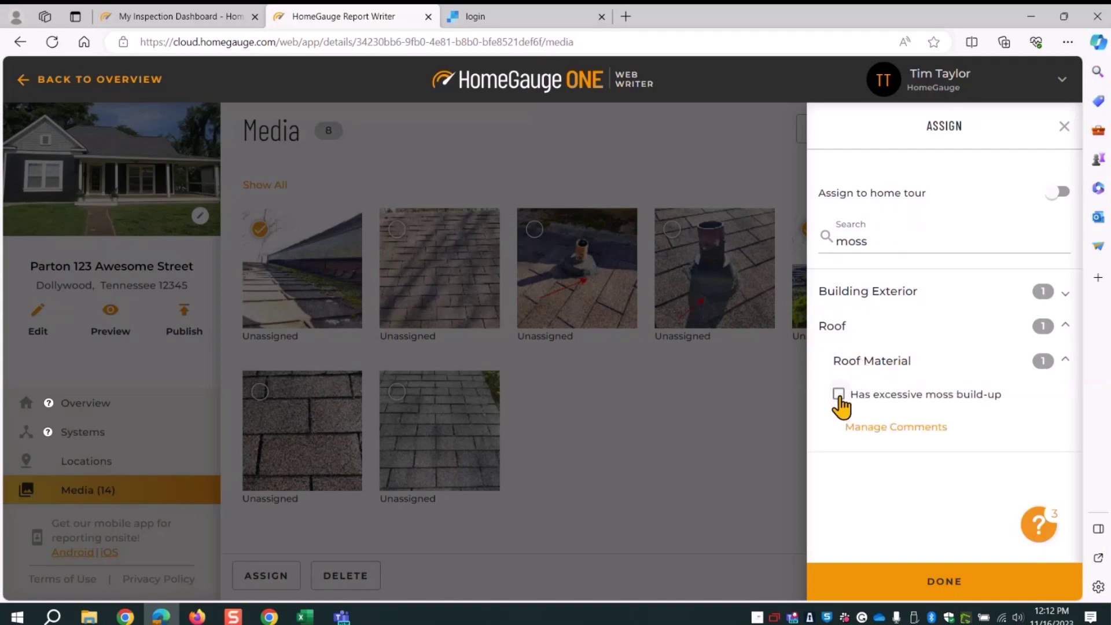
{"action": "left_click", "coordinate": [838, 396]}
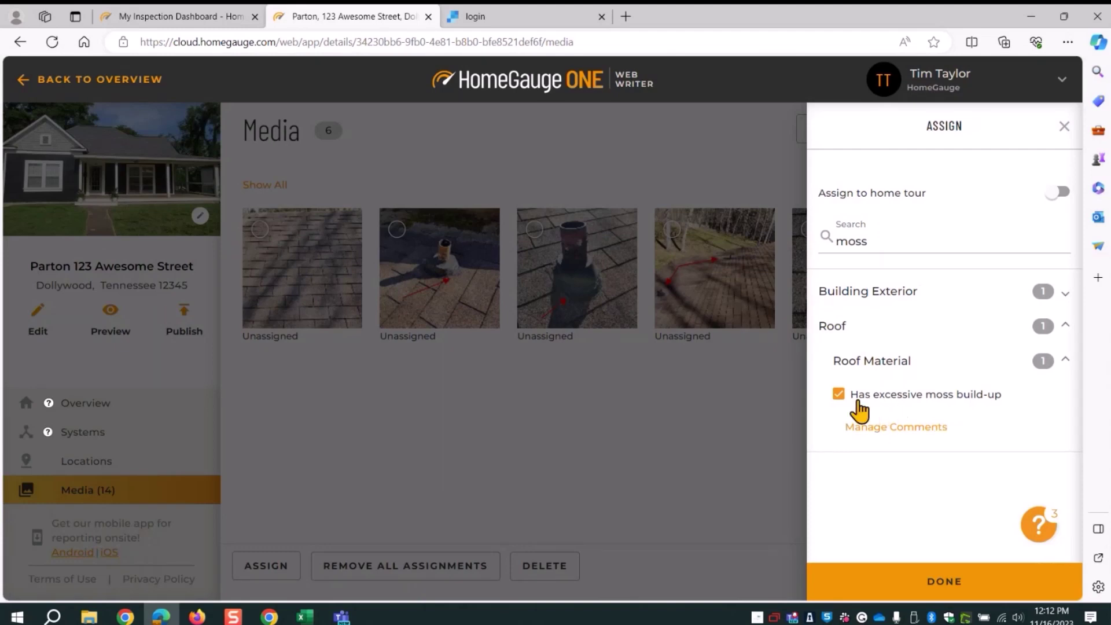
- Review the impact and suggested actions of the saved comment "Has excessive moss build-up", then finish the moss assignment
{"action": "left_click", "coordinate": [862, 427]}
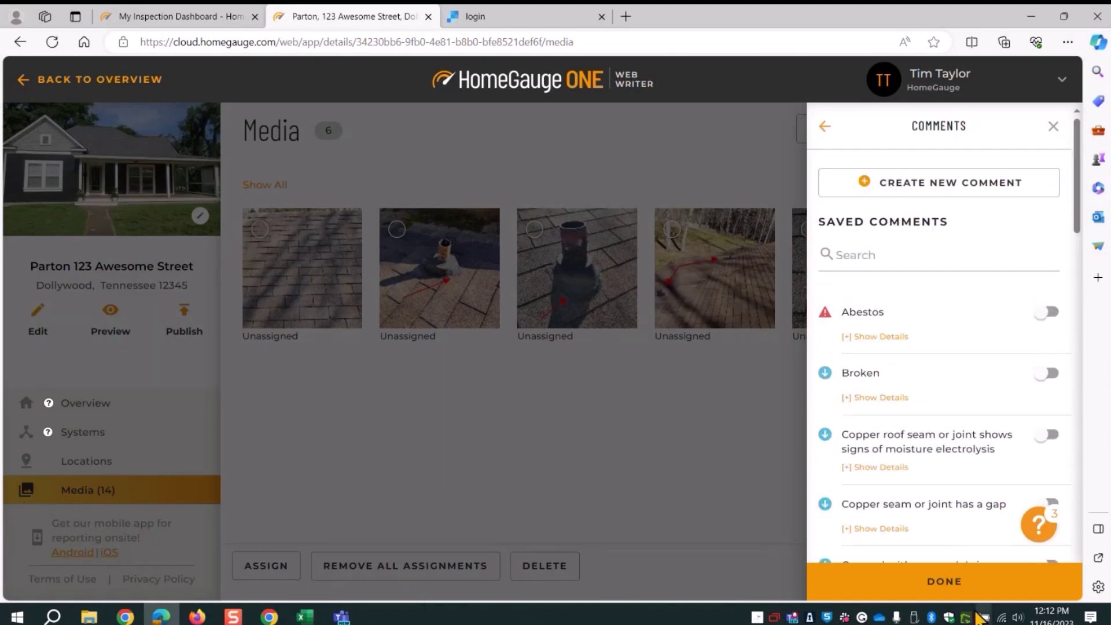
{"action": "scroll", "coordinate": [939, 387], "scroll_direction": "down", "scroll_amount": 15}
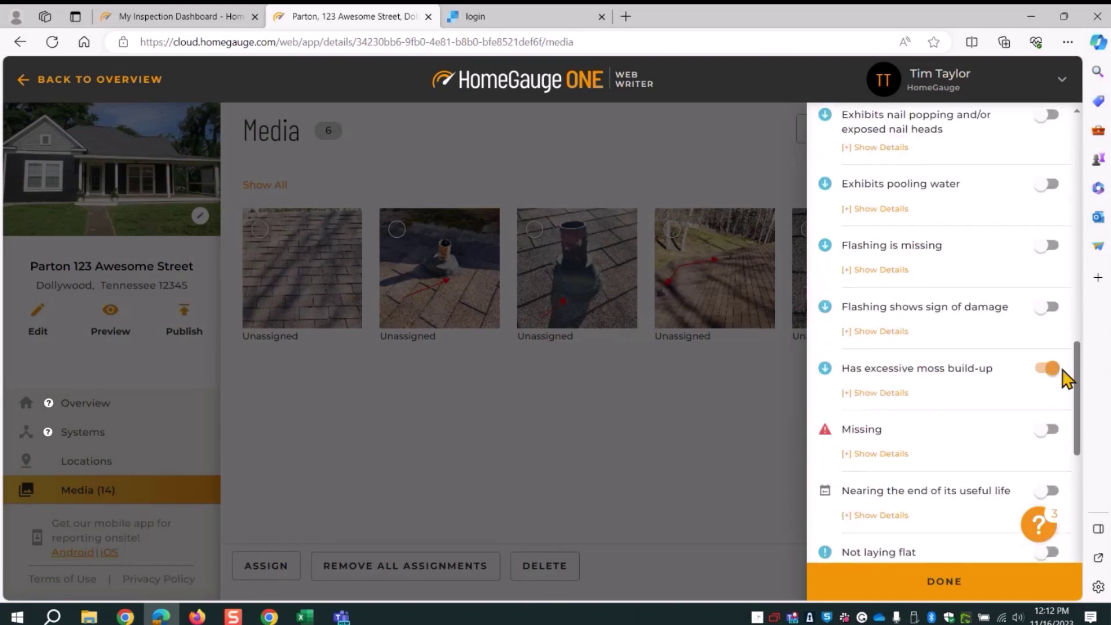
{"action": "left_click", "coordinate": [879, 393]}
{"action": "scroll", "coordinate": [926, 434], "scroll_direction": "down", "scroll_amount": 4}
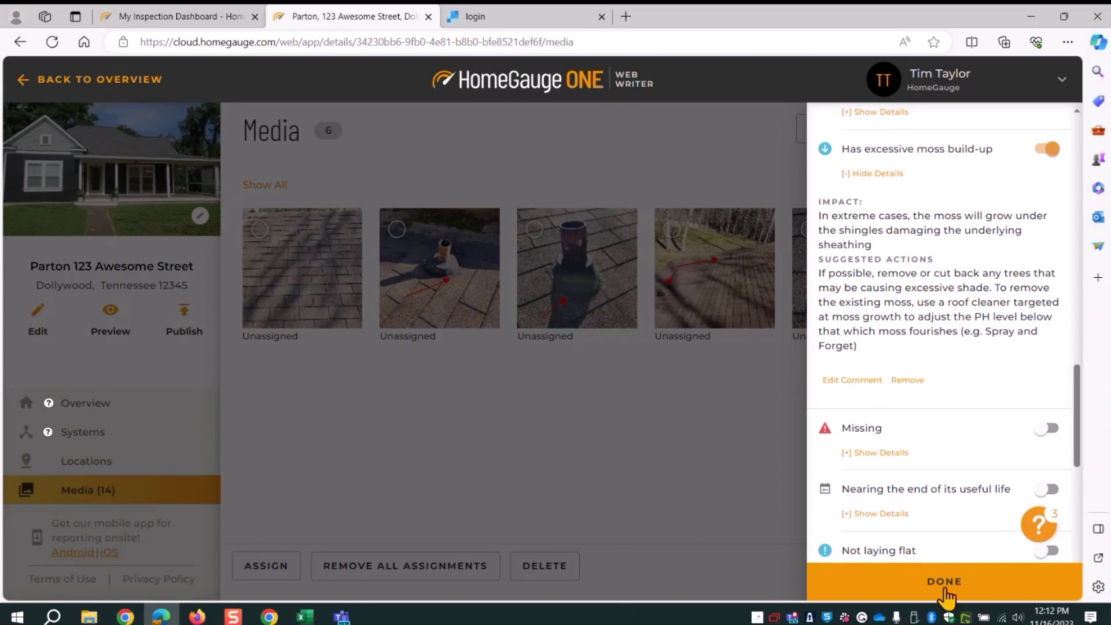
{"action": "left_click", "coordinate": [944, 582]}
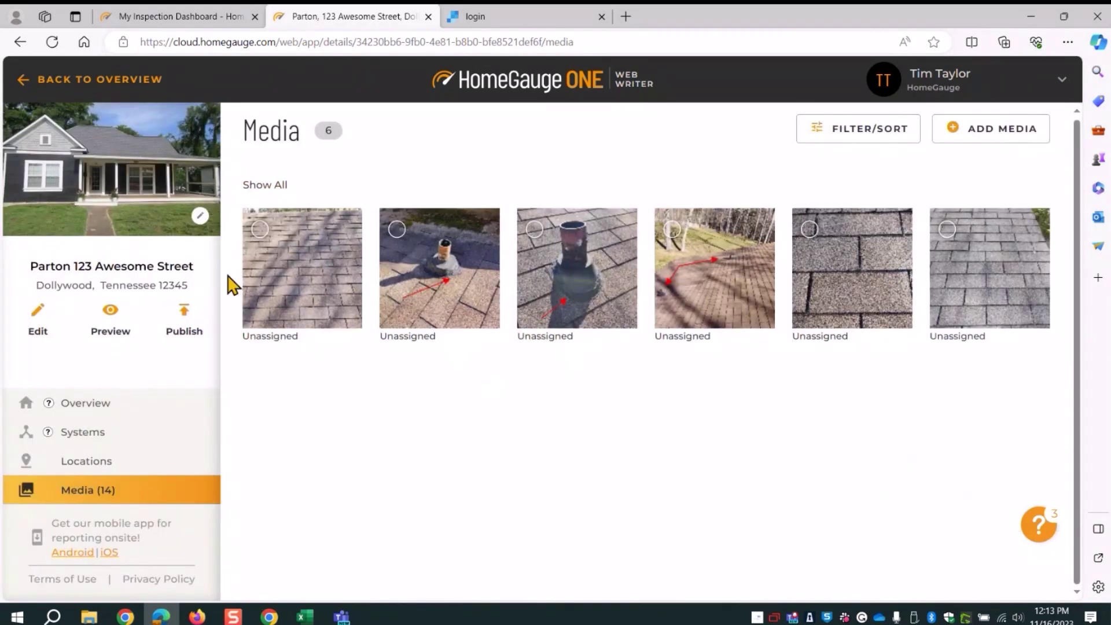
- Assign the three unannotated shingle photos to "Nearing the end of its useful life" under Roof, Roof Material, finding it with the search term "end of"
{"action": "left_click", "coordinate": [260, 230]}
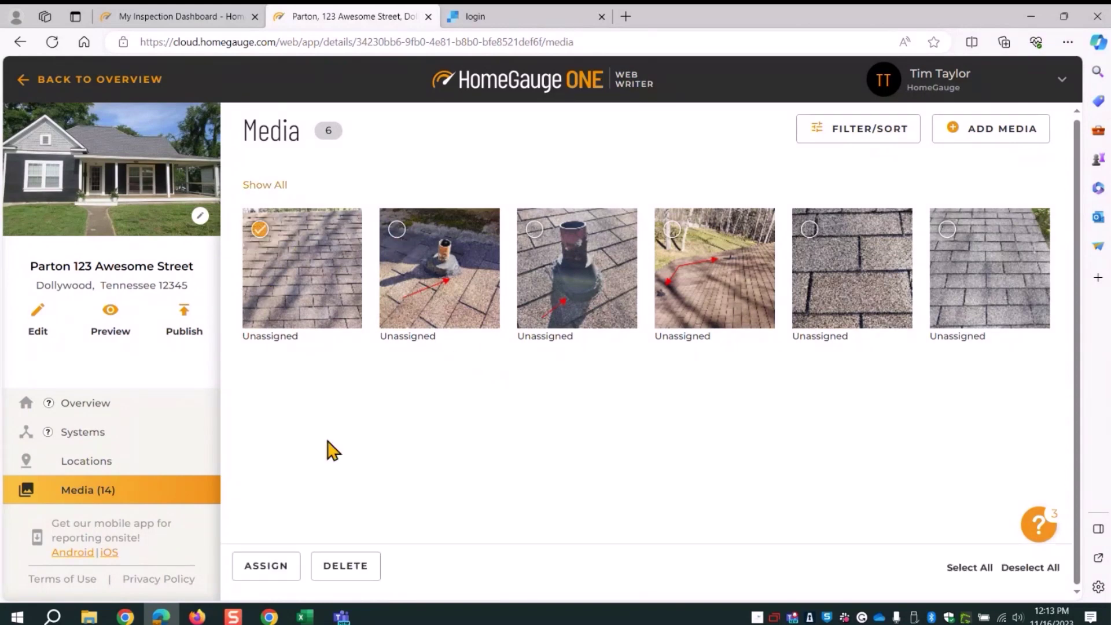
{"action": "left_click", "coordinate": [810, 231]}
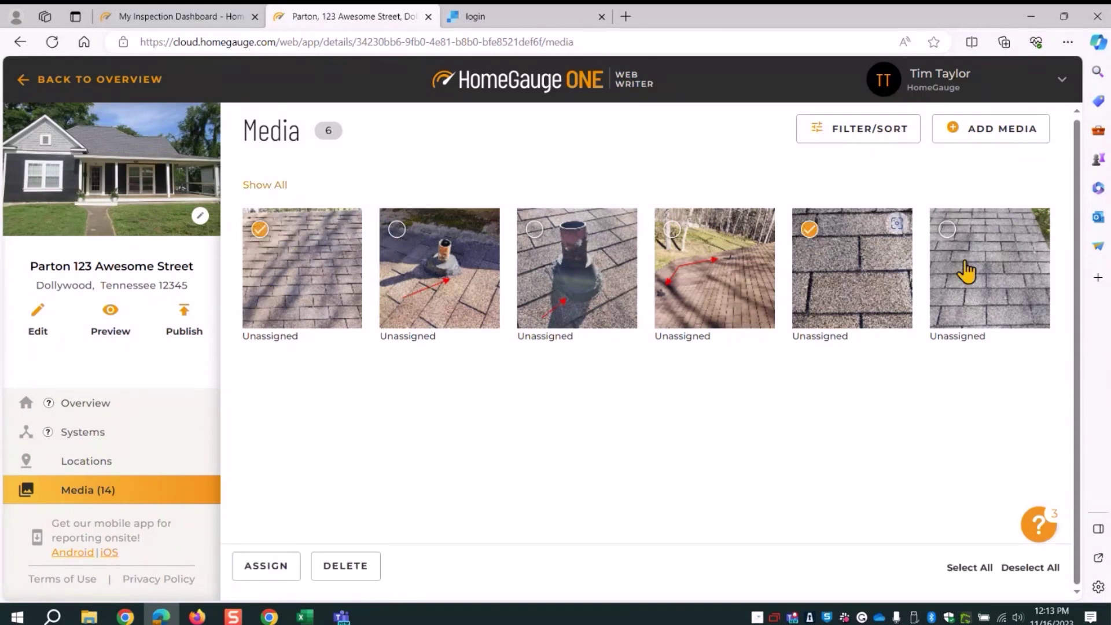
{"action": "left_click", "coordinate": [947, 232]}
{"action": "left_click", "coordinate": [243, 568]}
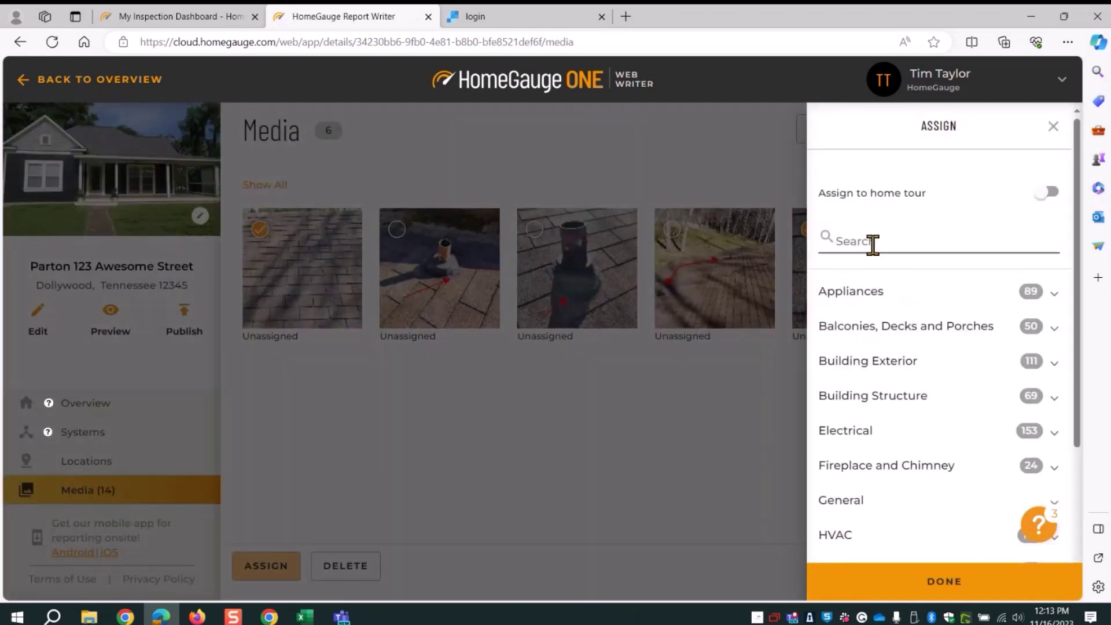
{"action": "left_click", "coordinate": [871, 242]}
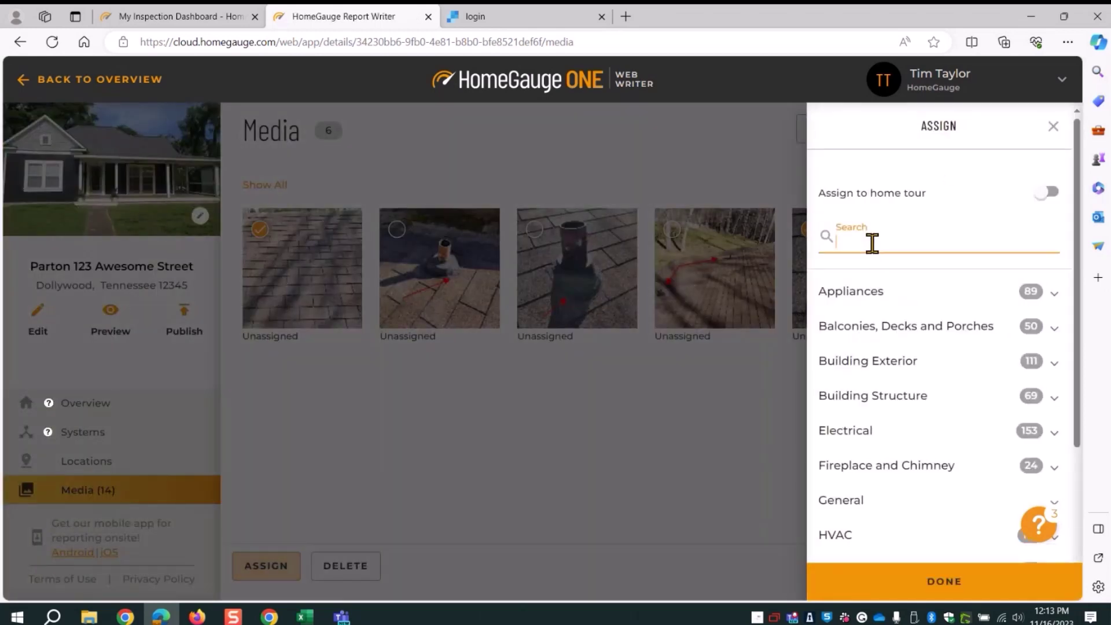
{"action": "type", "text": "end o"}
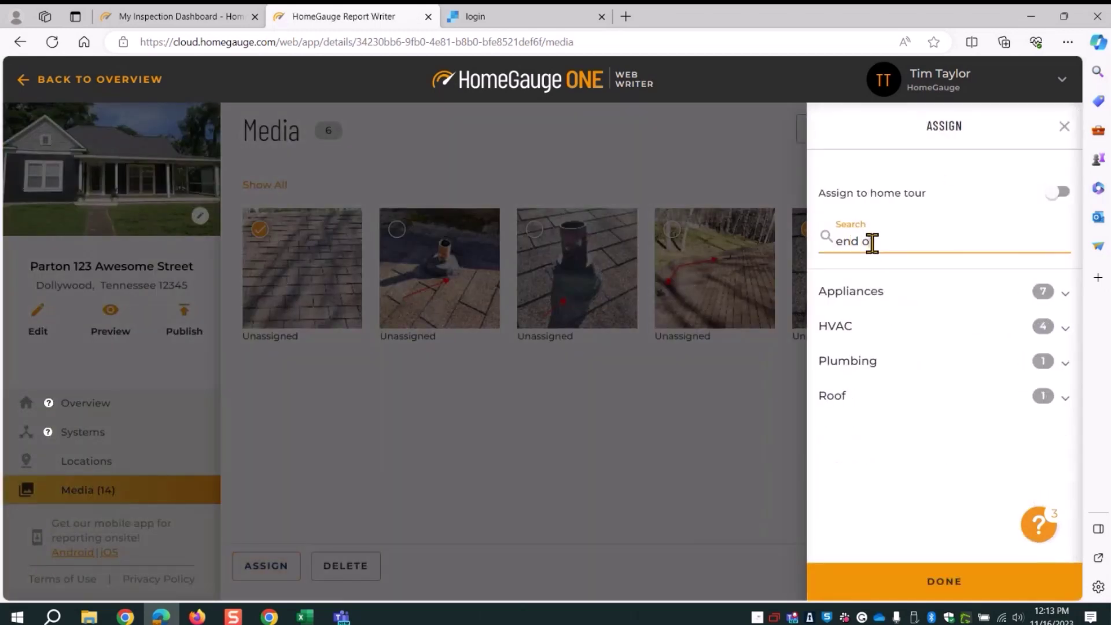
{"action": "type", "text": "fe"}
{"action": "key", "text": "BackSpace"}
{"action": "key", "text": "BackSpace"}
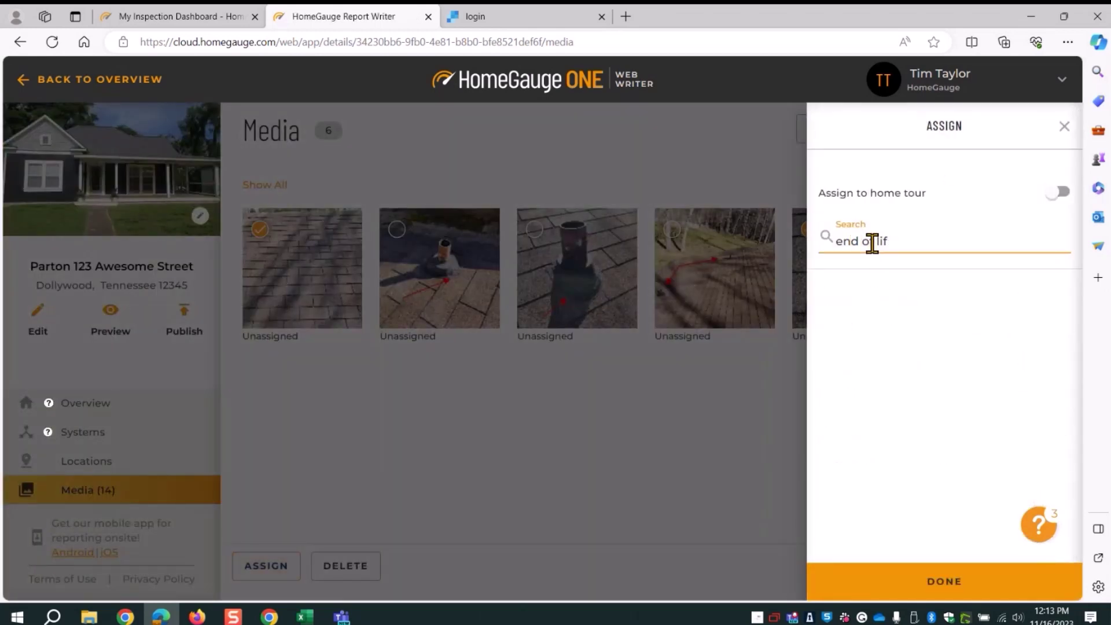
{"action": "type", "text": "f"}
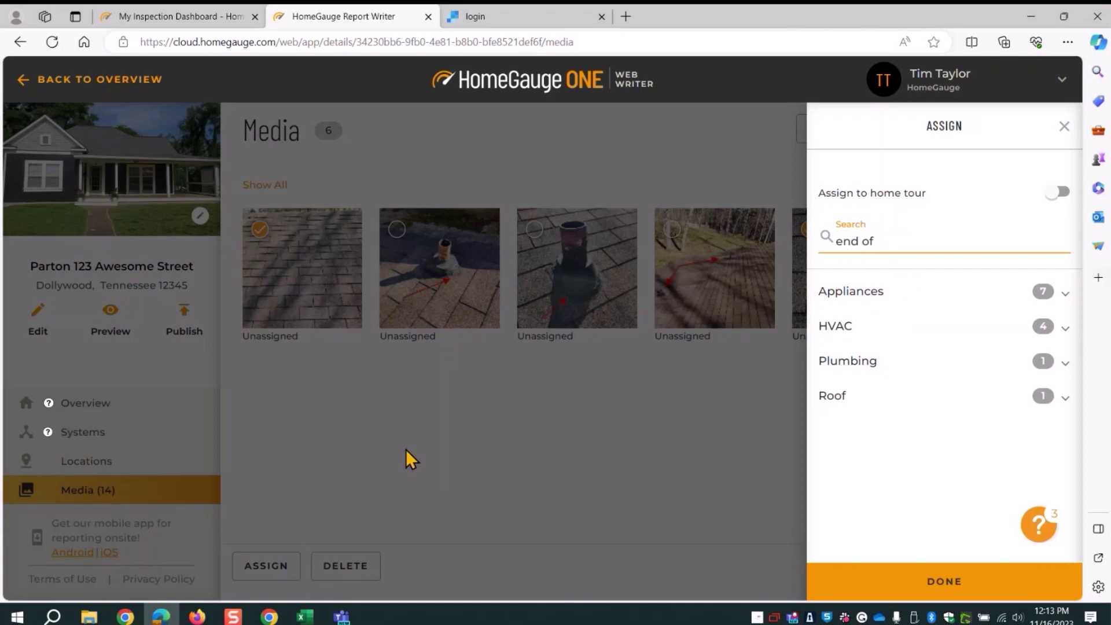
{"action": "left_click", "coordinate": [836, 398]}
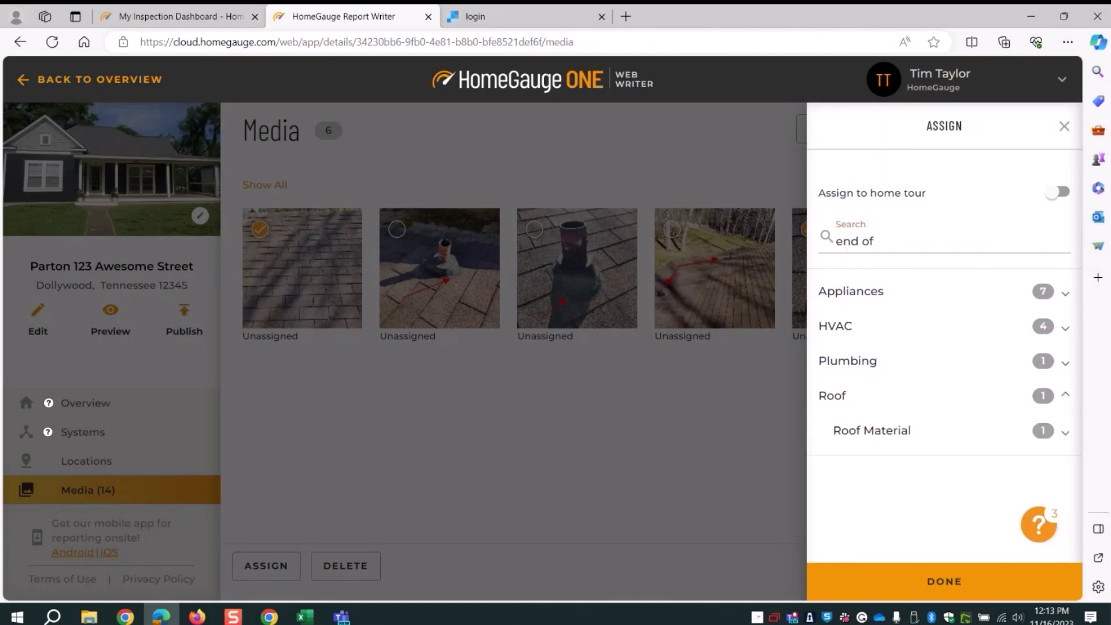
{"action": "left_click", "coordinate": [876, 435]}
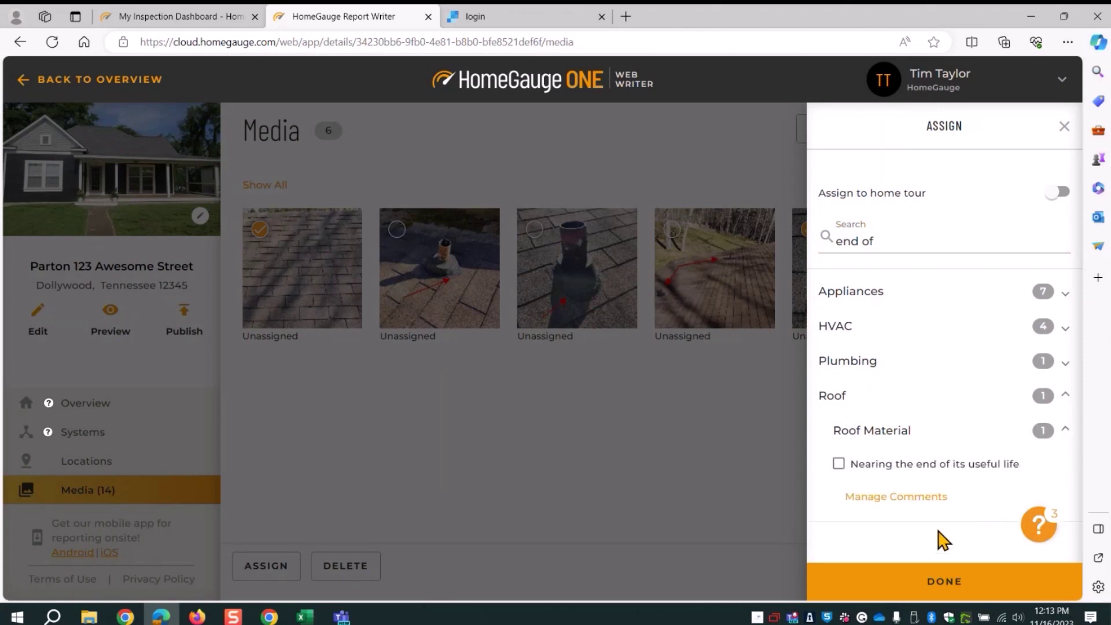
{"action": "left_click", "coordinate": [838, 463]}
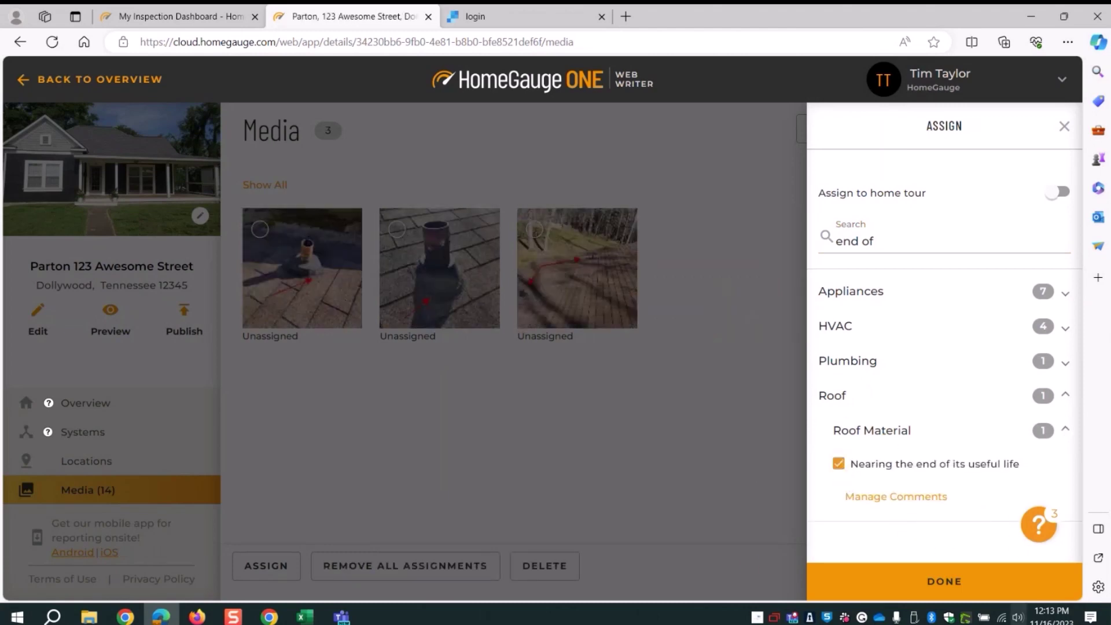
{"action": "left_click", "coordinate": [949, 583]}
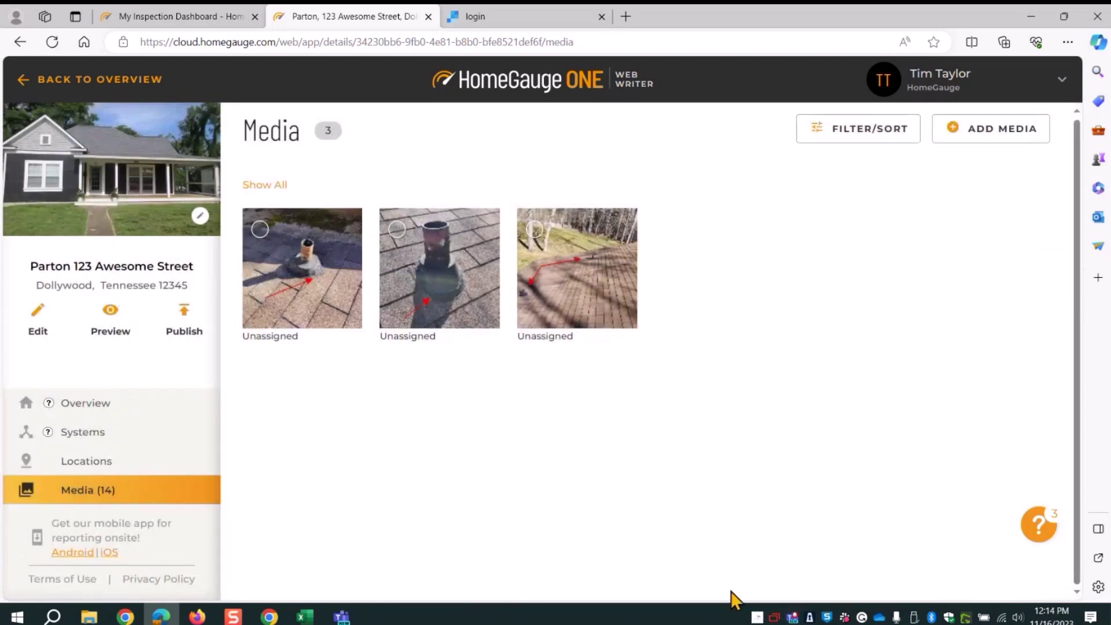
- Assign the three remaining annotated photos to "Rubber boot flashing is damaged" under Plumbing, Plumbing Vent, finding it with the search term "boot"
{"action": "left_click", "coordinate": [259, 229]}
{"action": "left_click", "coordinate": [397, 229]}
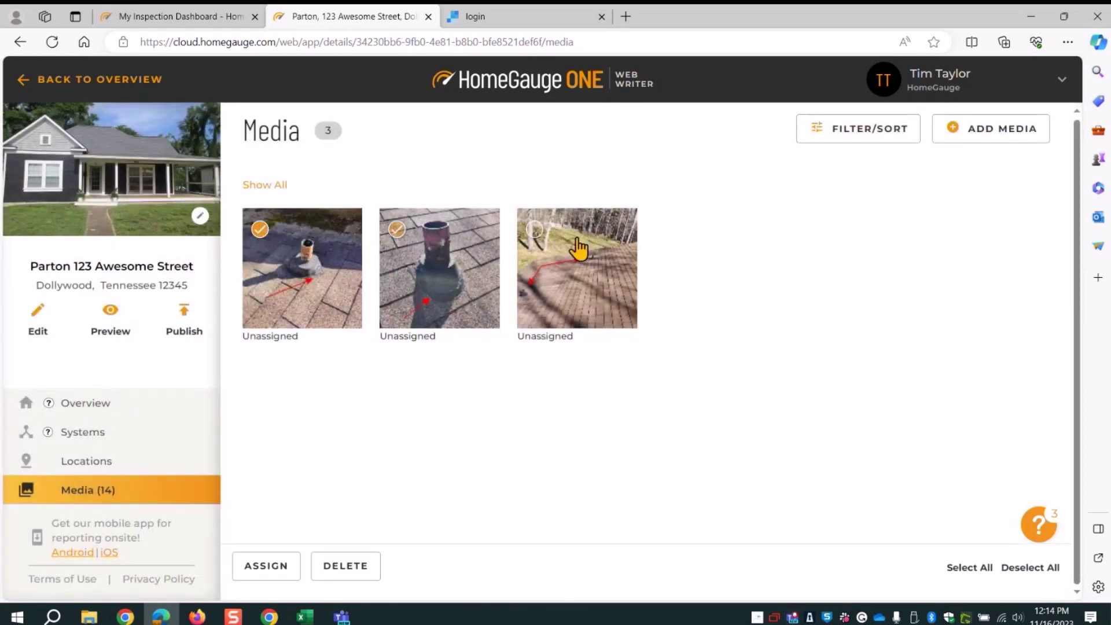
{"action": "left_click", "coordinate": [533, 230]}
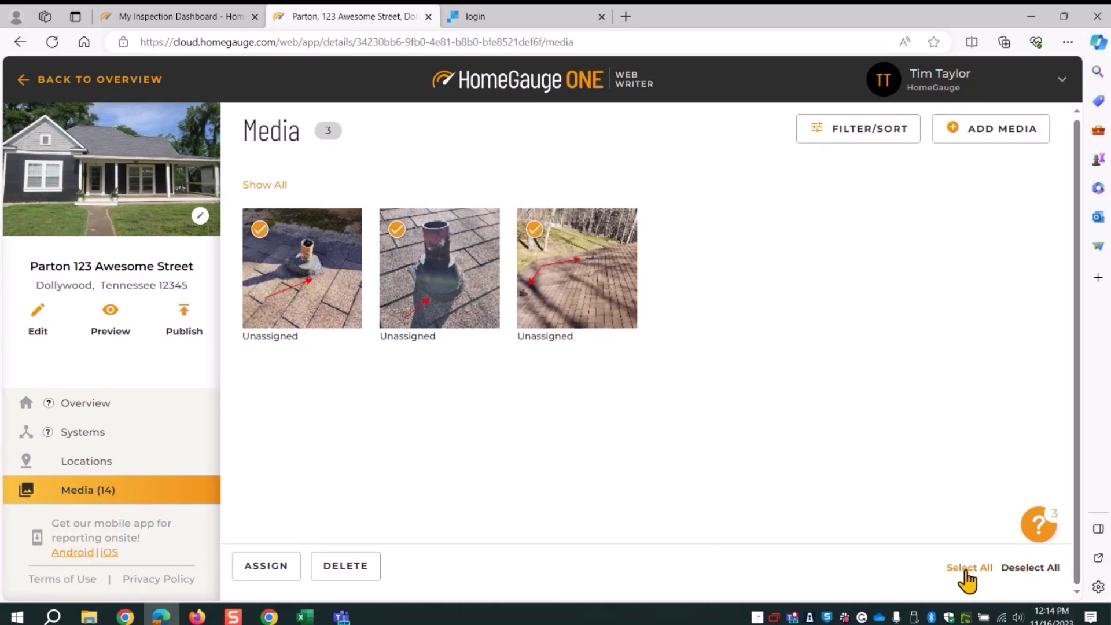
{"action": "left_click", "coordinate": [260, 578]}
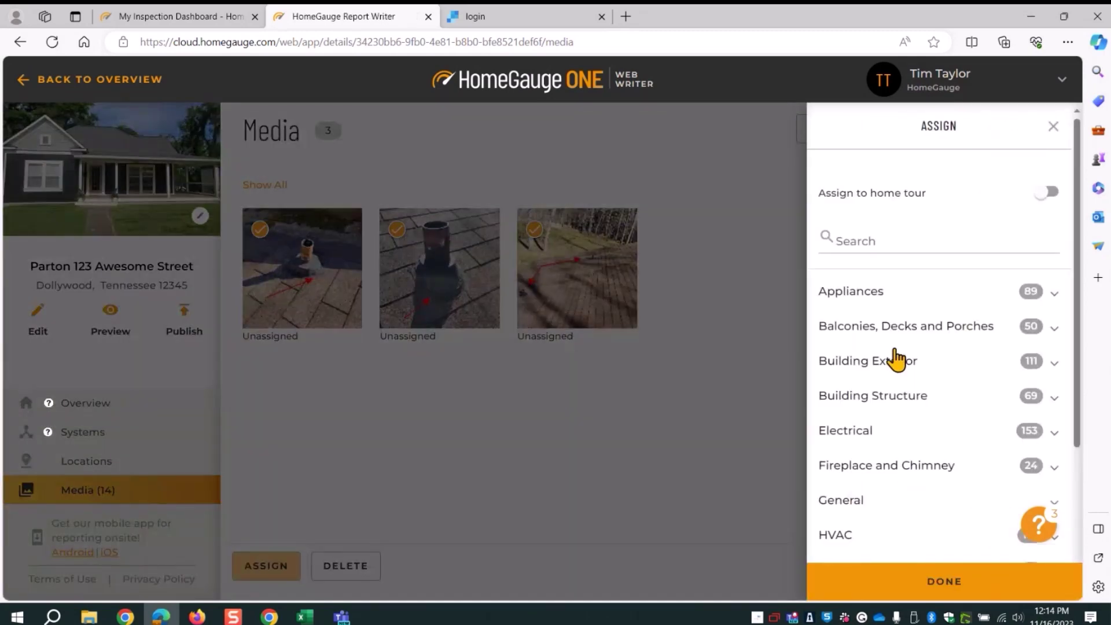
{"action": "left_click", "coordinate": [869, 240]}
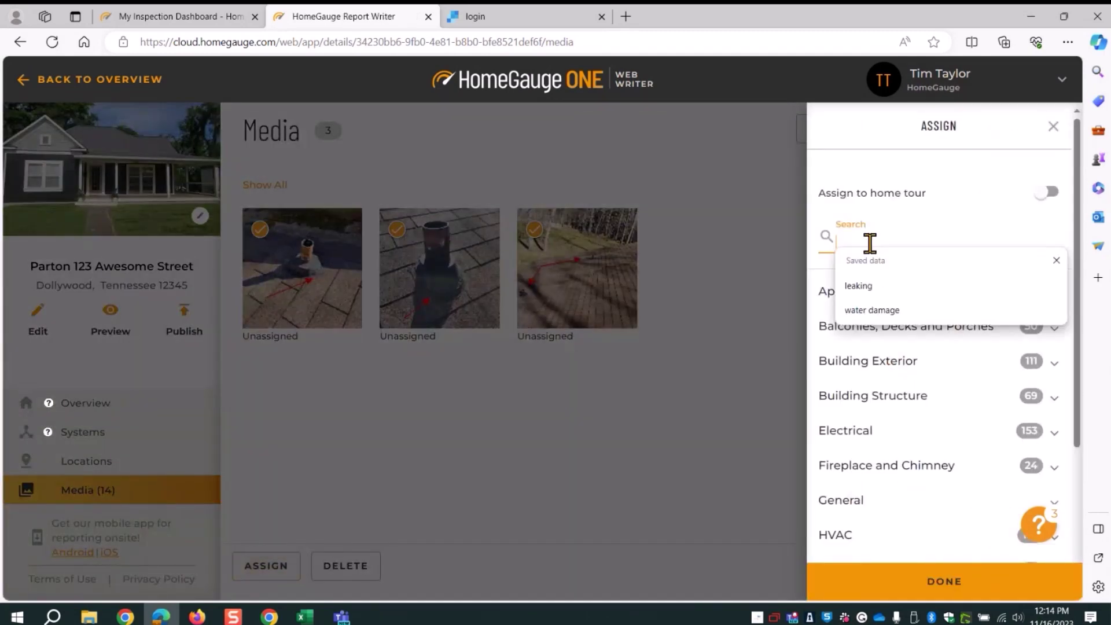
{"action": "type", "text": "boot"}
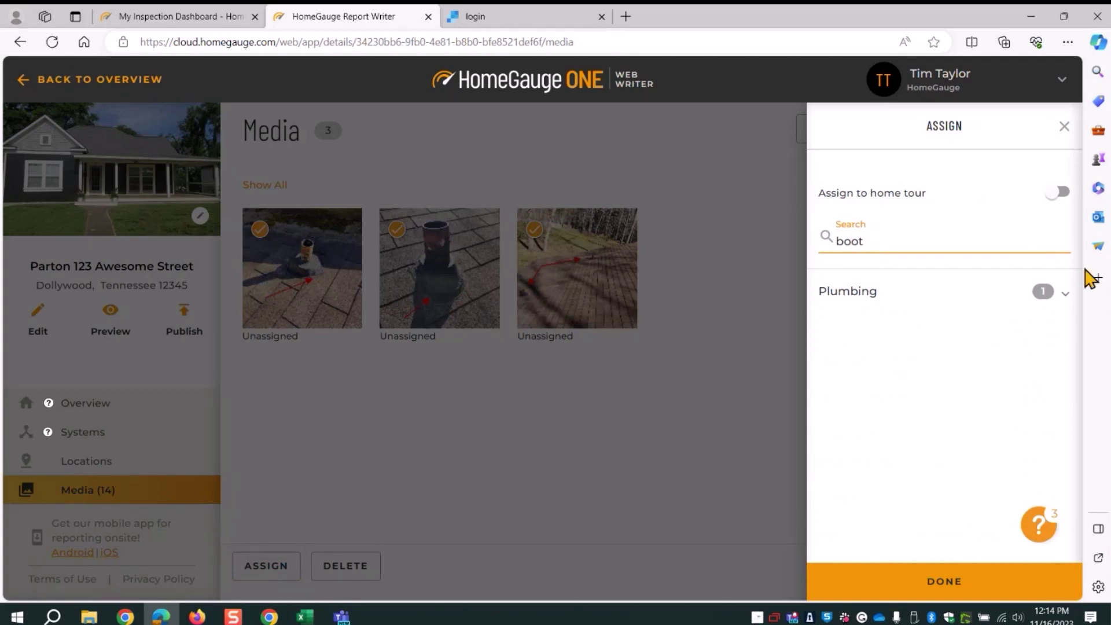
{"action": "left_click", "coordinate": [852, 293]}
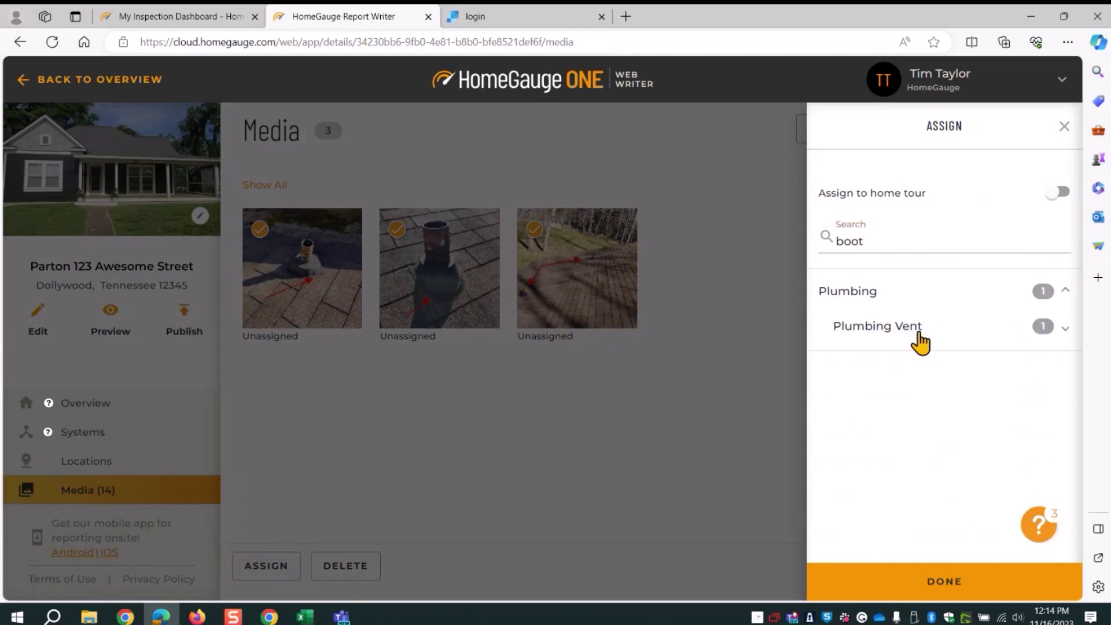
{"action": "left_click", "coordinate": [912, 327]}
{"action": "left_click", "coordinate": [838, 360]}
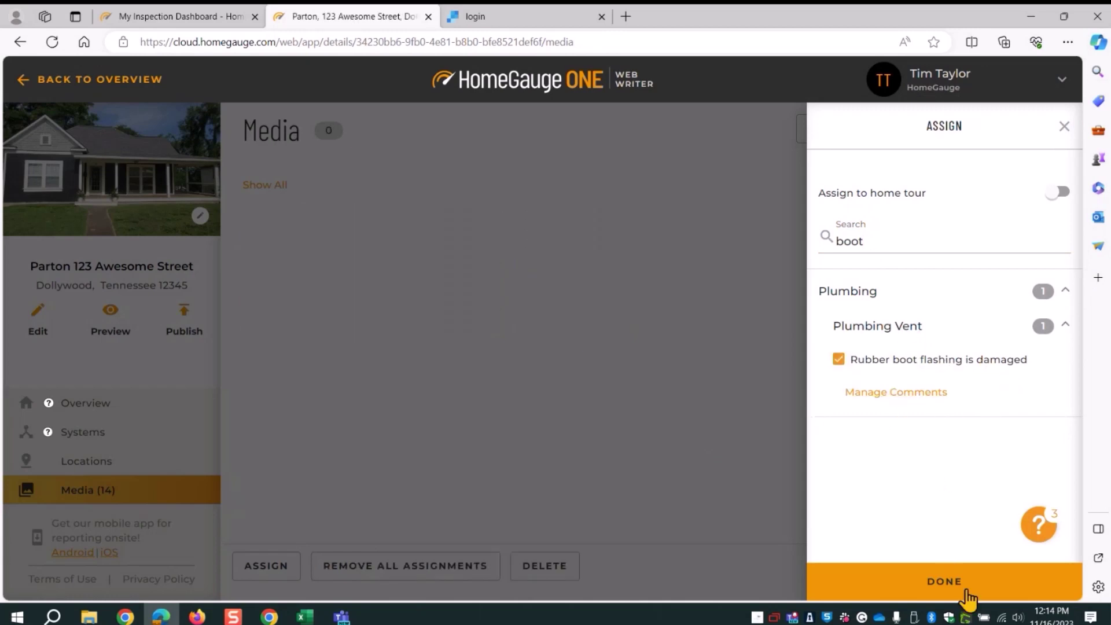
{"action": "left_click", "coordinate": [945, 587]}
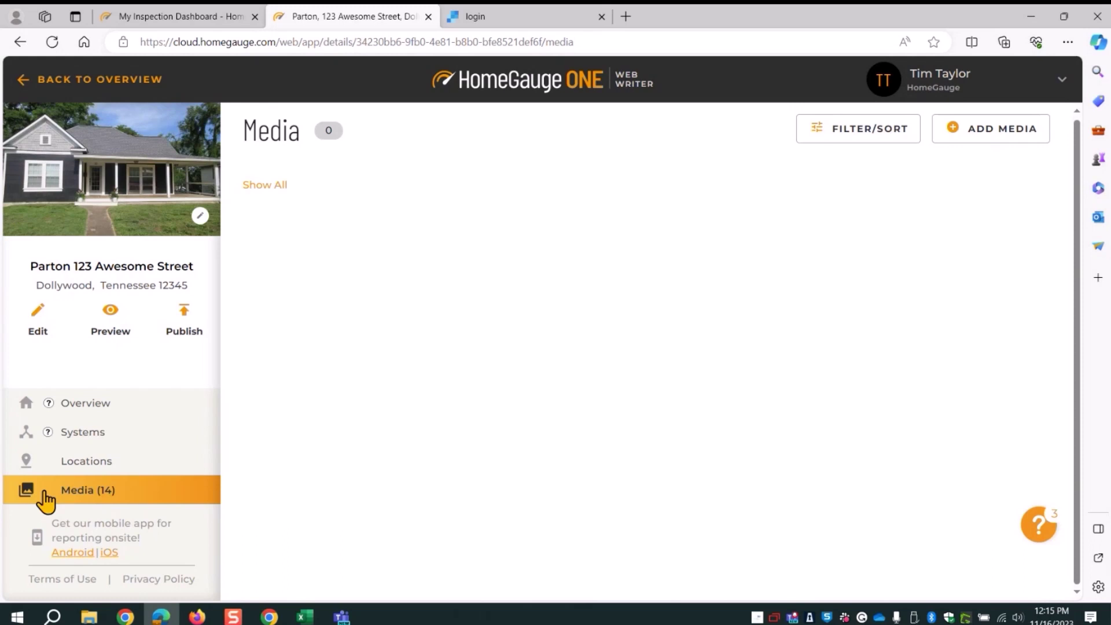
- Add media to the report, choosing all the pictures from Bathroom through Sunroom in the Home Tour folder
{"action": "left_click", "coordinate": [959, 141]}
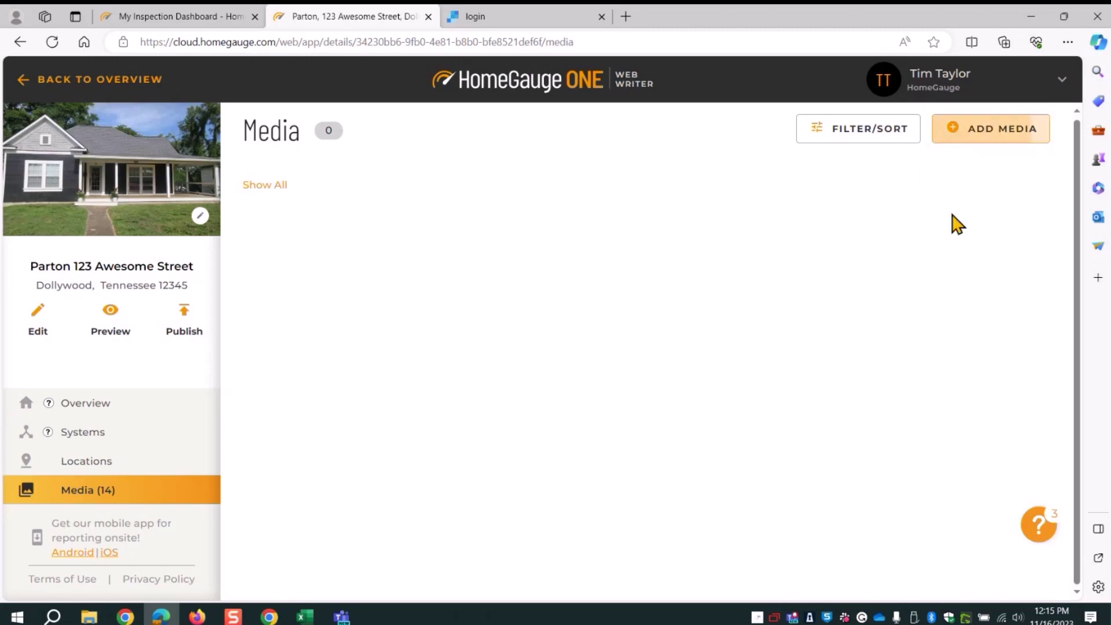
{"action": "double_click", "coordinate": [399, 115]}
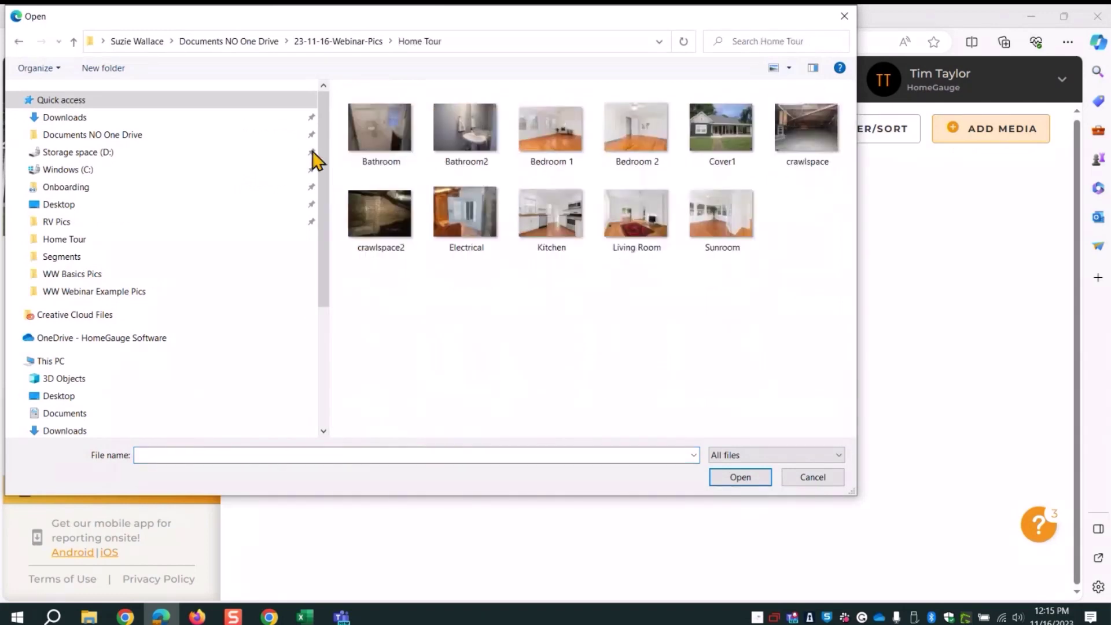
{"action": "left_click", "coordinate": [379, 139]}
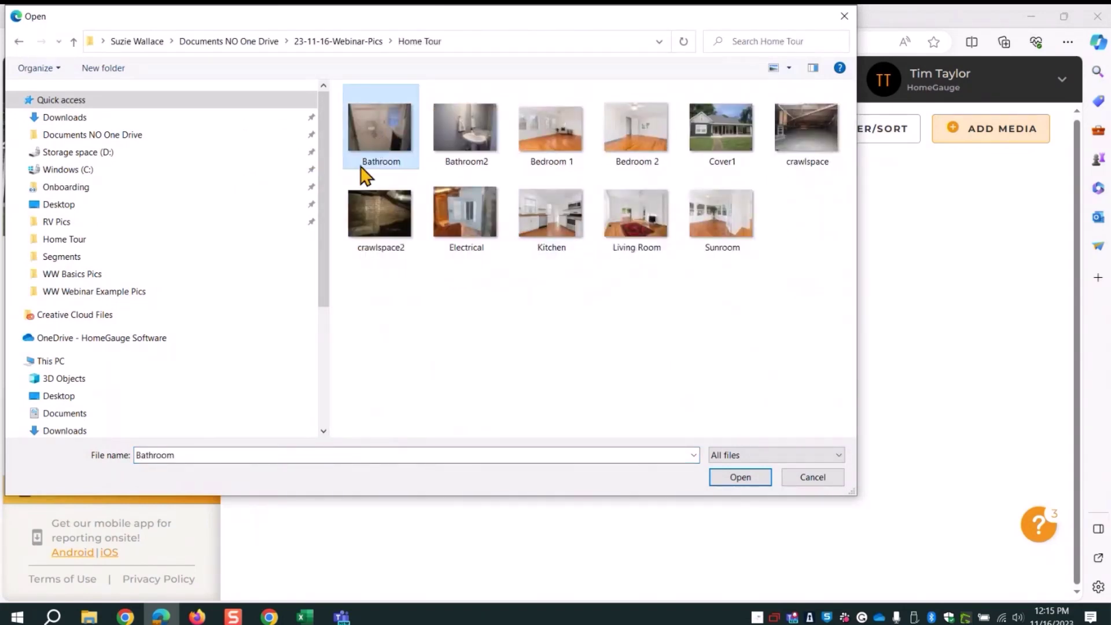
{"action": "left_click", "coordinate": [745, 230], "text": "shift"}
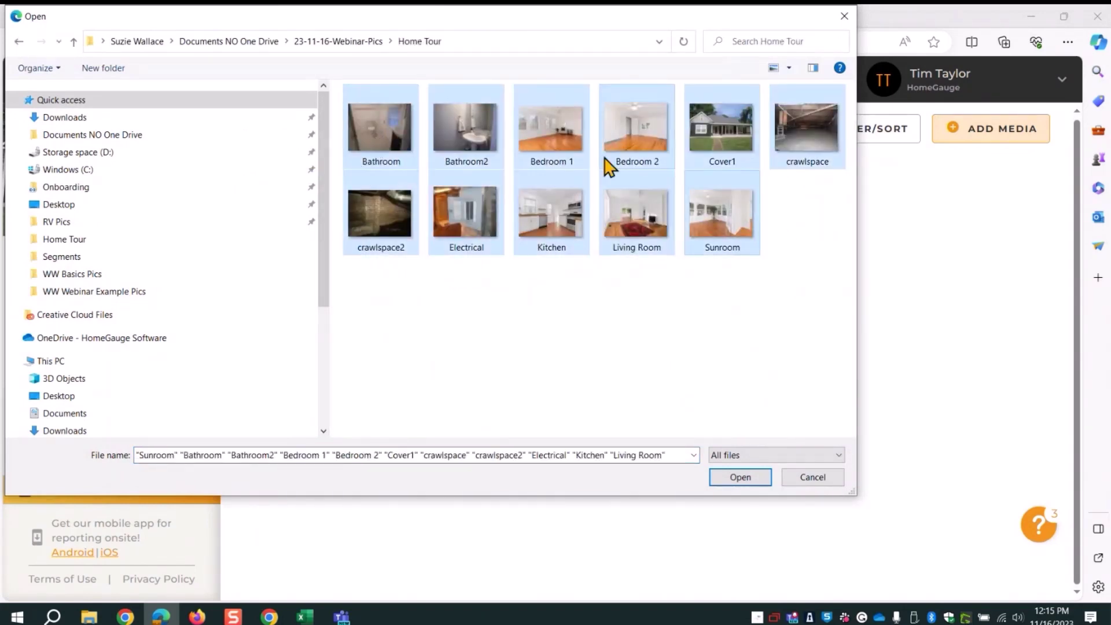
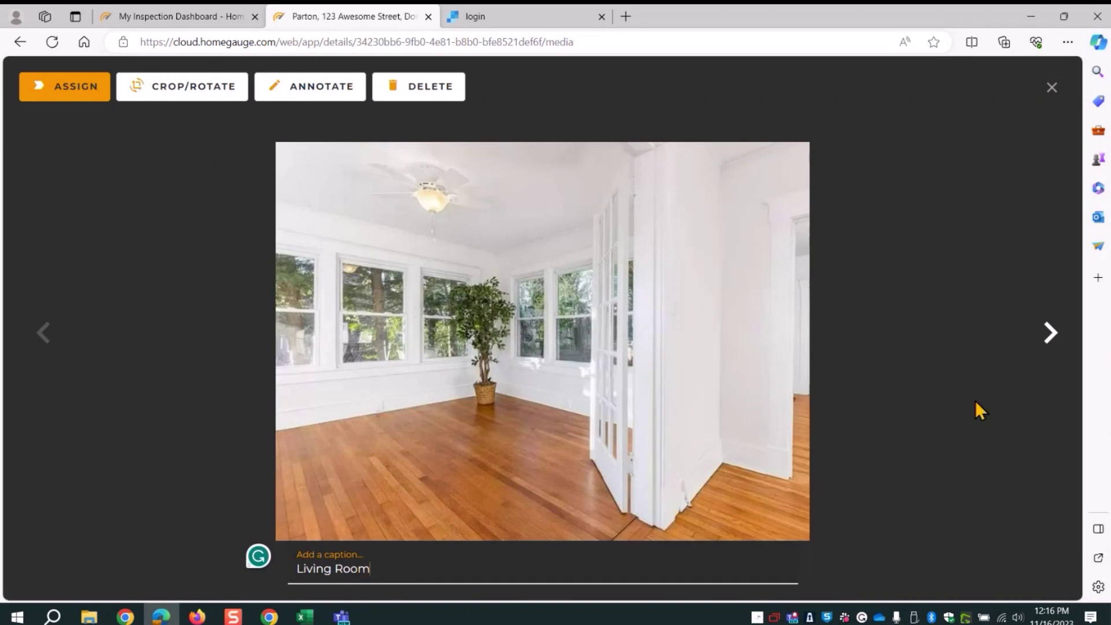
- Caption the photo with the red rug and stove "Foyer" and the following photo of the room with the corner chair "Bedroom 1"
{"action": "left_click", "coordinate": [1049, 332]}
{"action": "left_click", "coordinate": [317, 570]}
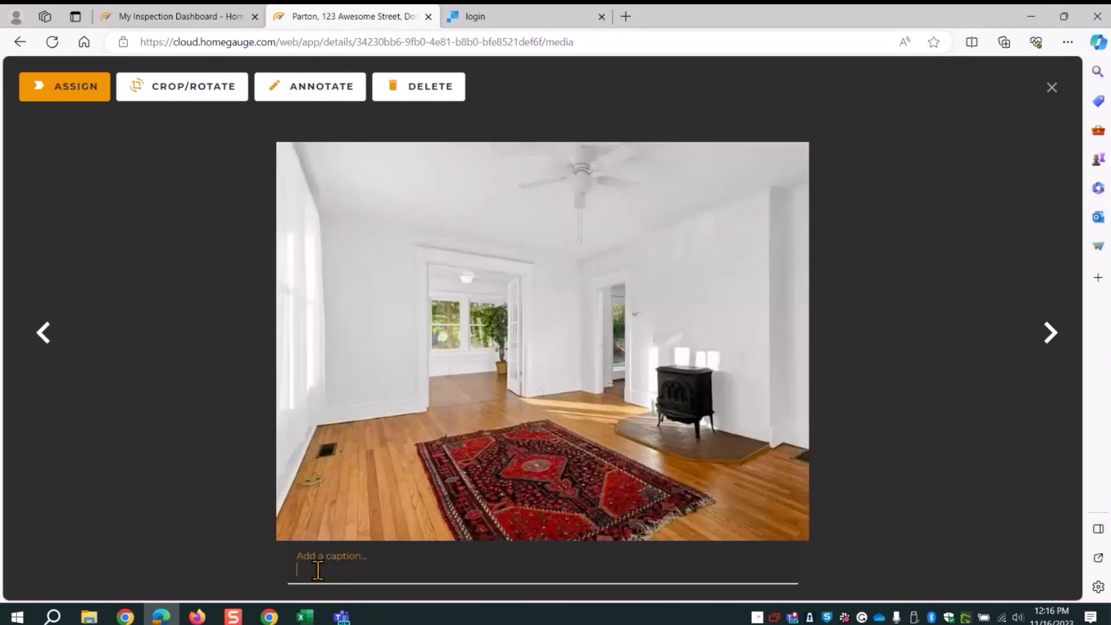
{"action": "type", "text": "Foyer"}
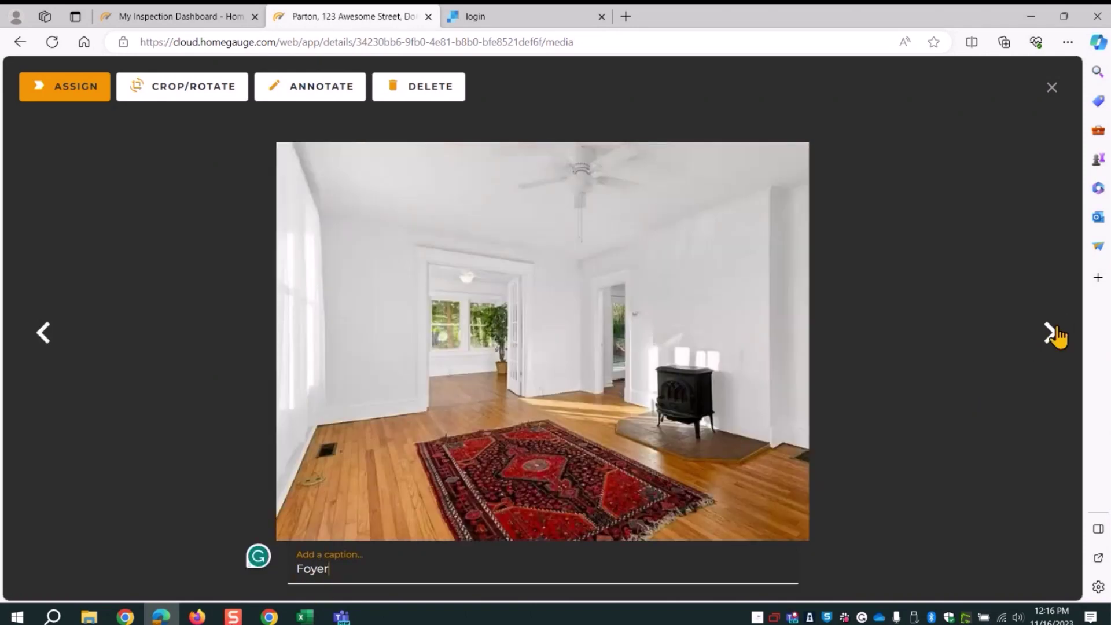
{"action": "left_click", "coordinate": [1053, 334]}
{"action": "left_click", "coordinate": [412, 555]}
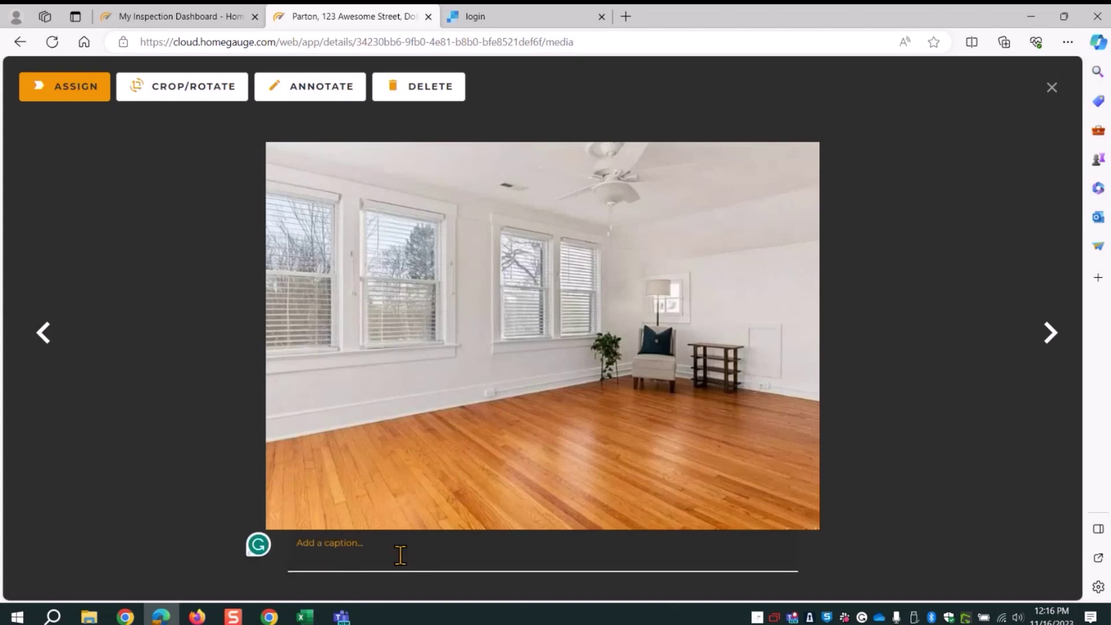
{"action": "type", "text": "Bedroom 1"}
- Caption the photo of the toilet and black-and-white tiled floor "Bathroom"
{"action": "left_click", "coordinate": [1048, 333]}
{"action": "left_click", "coordinate": [428, 572]}
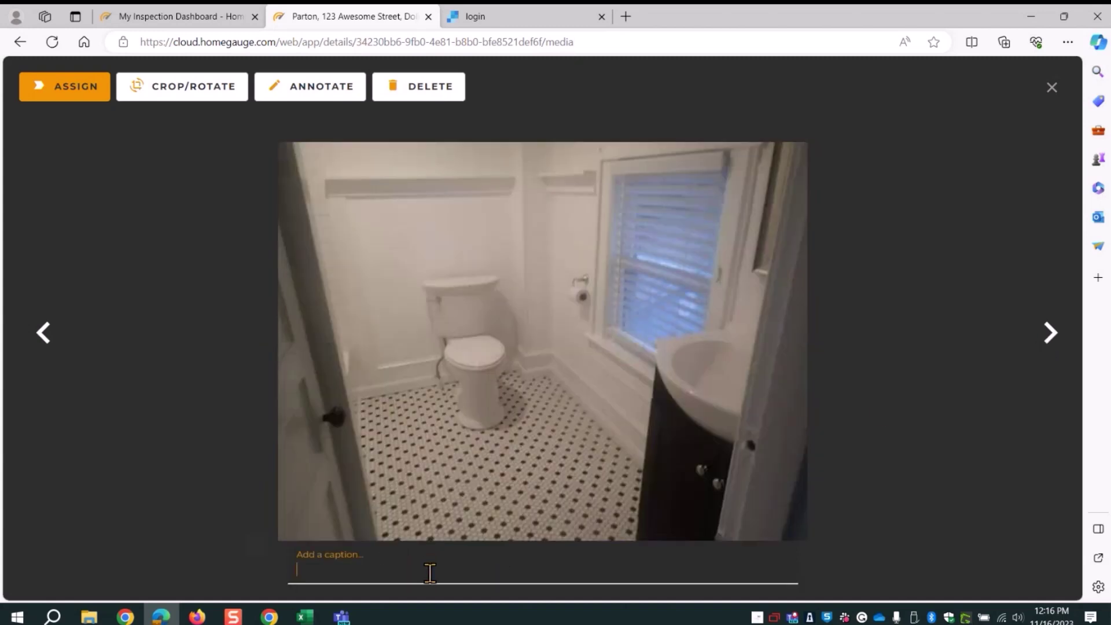
{"action": "type", "text": "Bathroom"}
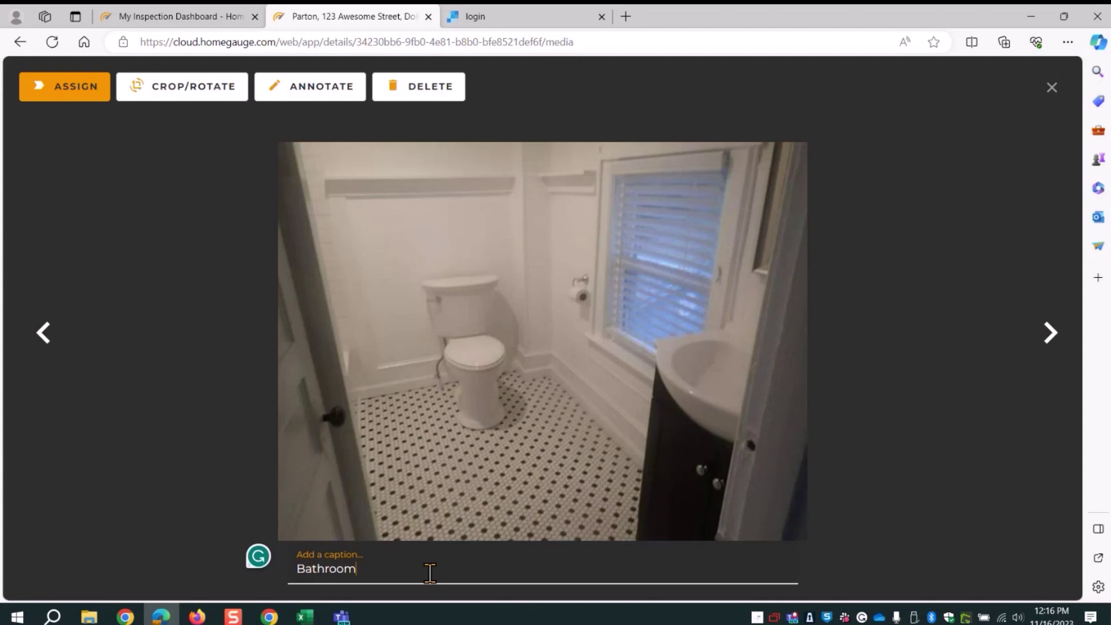
{"action": "key", "text": "Return"}
- Caption the photo of the brick foundation wall and duct "Crawlspace" and continue to the following photo
{"action": "type", "text": "Craw"}
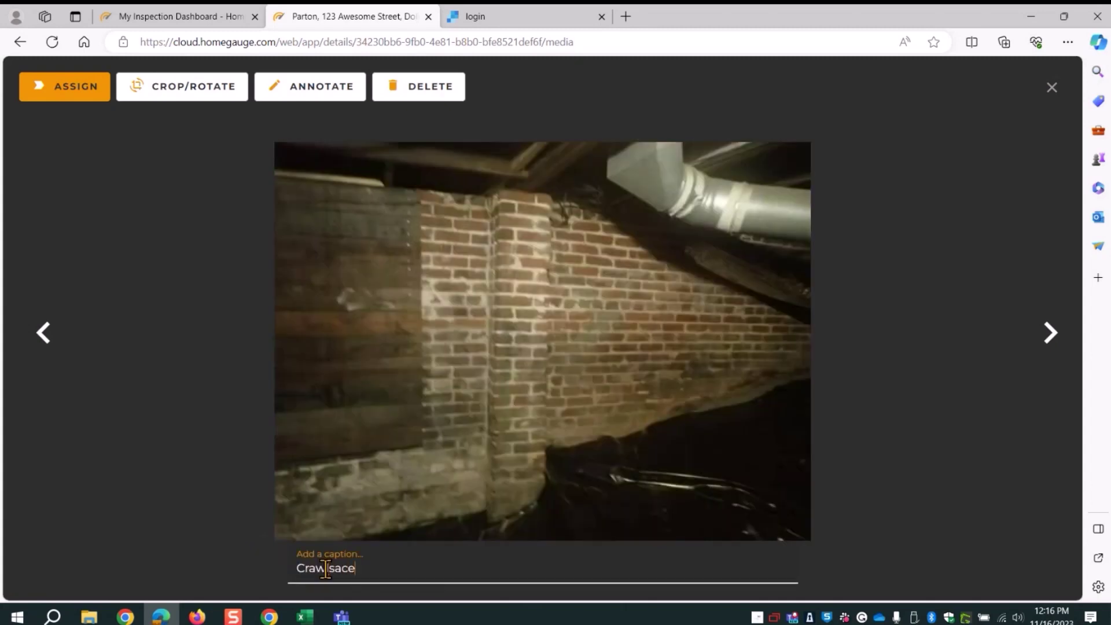
{"action": "type", "text": "lsace"}
{"action": "key", "text": "BackSpace"}
{"action": "key", "text": "BackSpace"}
{"action": "key", "text": "BackSpace"}
{"action": "type", "text": "pace"}
{"action": "left_click", "coordinate": [1049, 341]}
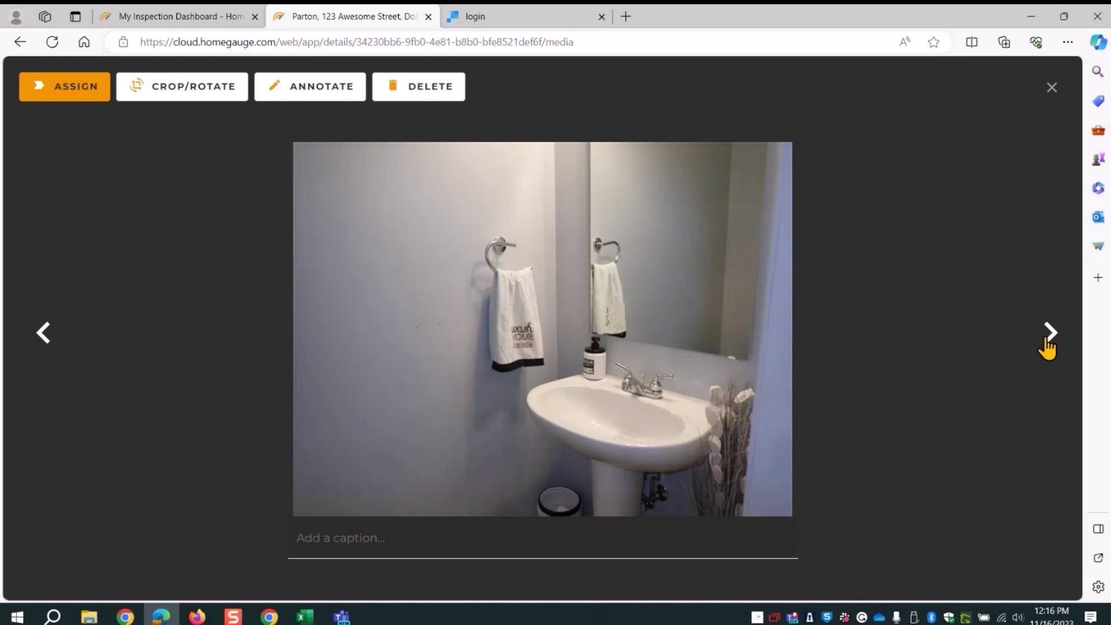
- Caption the photo of the pedestal sink and towel "Downstairs Bathroom" and move on past the crawlspace and electrical panel photos
{"action": "left_click", "coordinate": [318, 545]}
{"action": "type", "text": "Downstairs Bathroom"}
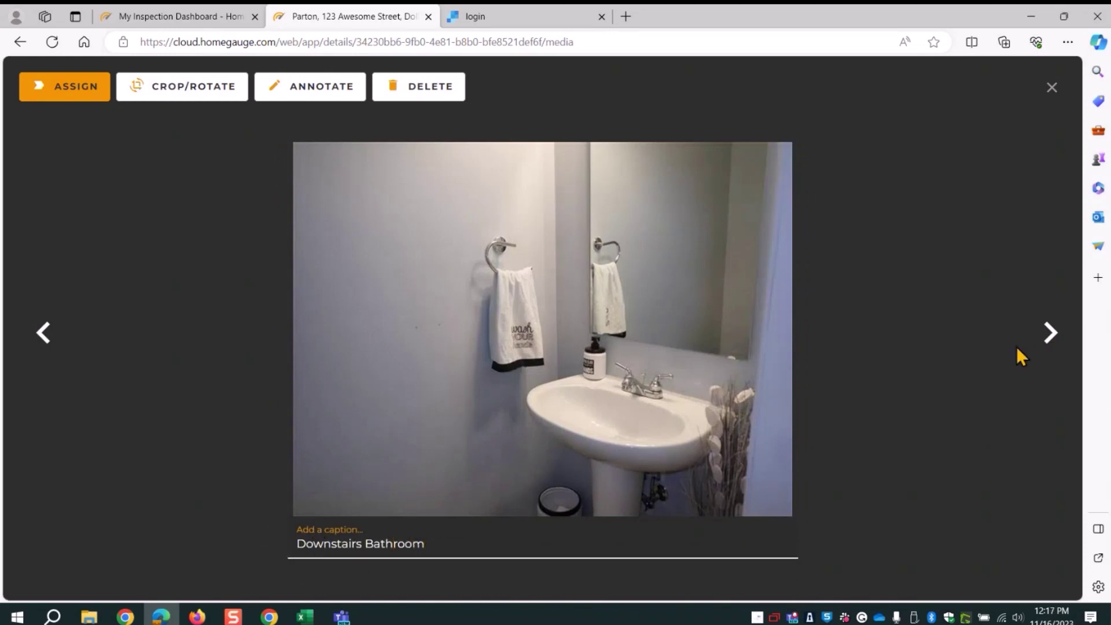
{"action": "left_click", "coordinate": [1050, 334]}
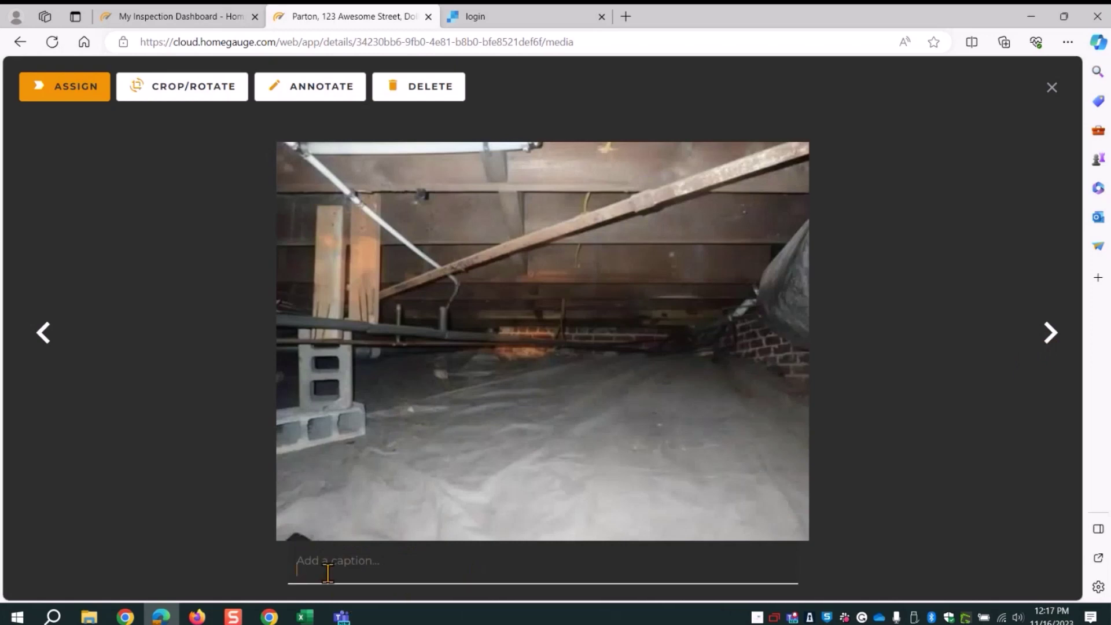
{"action": "left_click", "coordinate": [558, 578]}
{"action": "left_click", "coordinate": [1049, 334]}
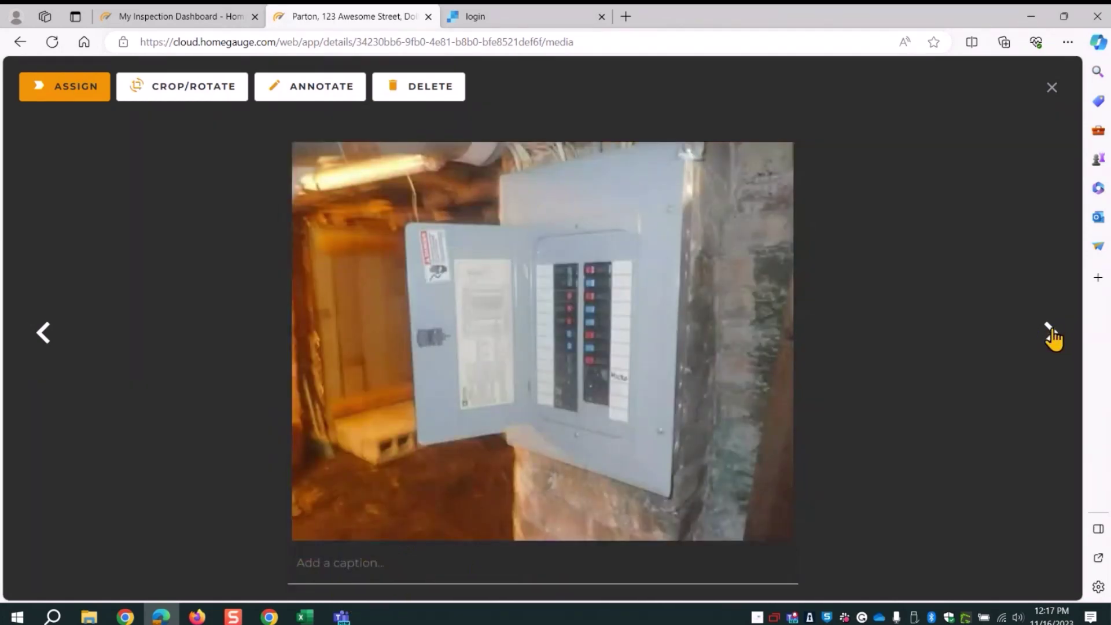
{"action": "left_click", "coordinate": [1049, 341]}
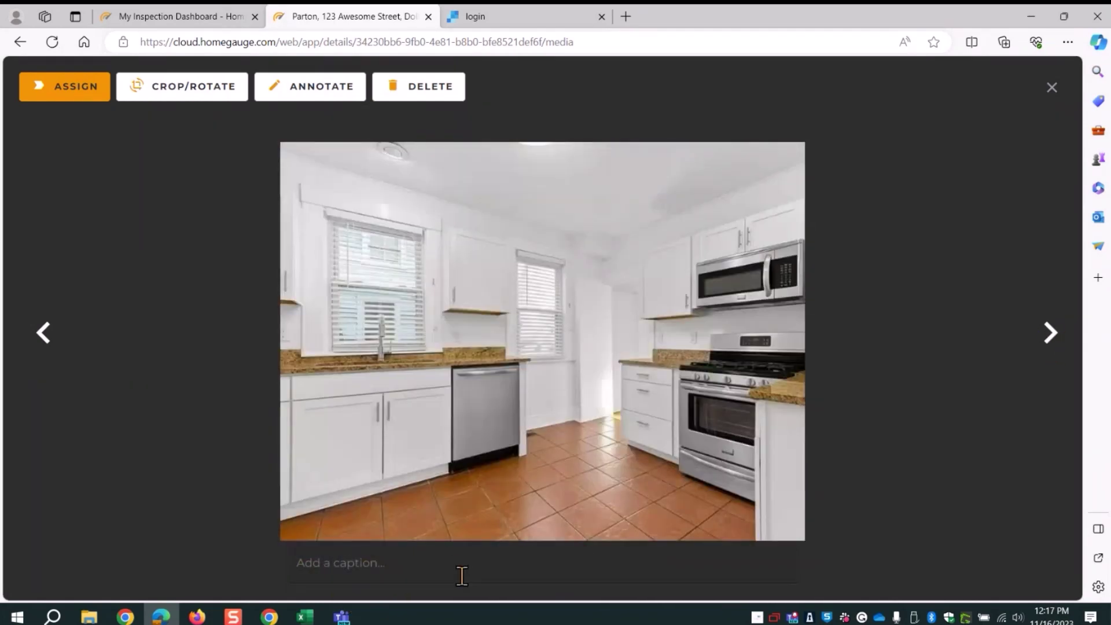
- Caption the photo of the white cabinets and stove "Kitchen" and the following photo with the ceiling fan "Bedroom 2", then close the viewer
{"action": "left_click", "coordinate": [457, 569]}
{"action": "type", "text": "Kitchen"}
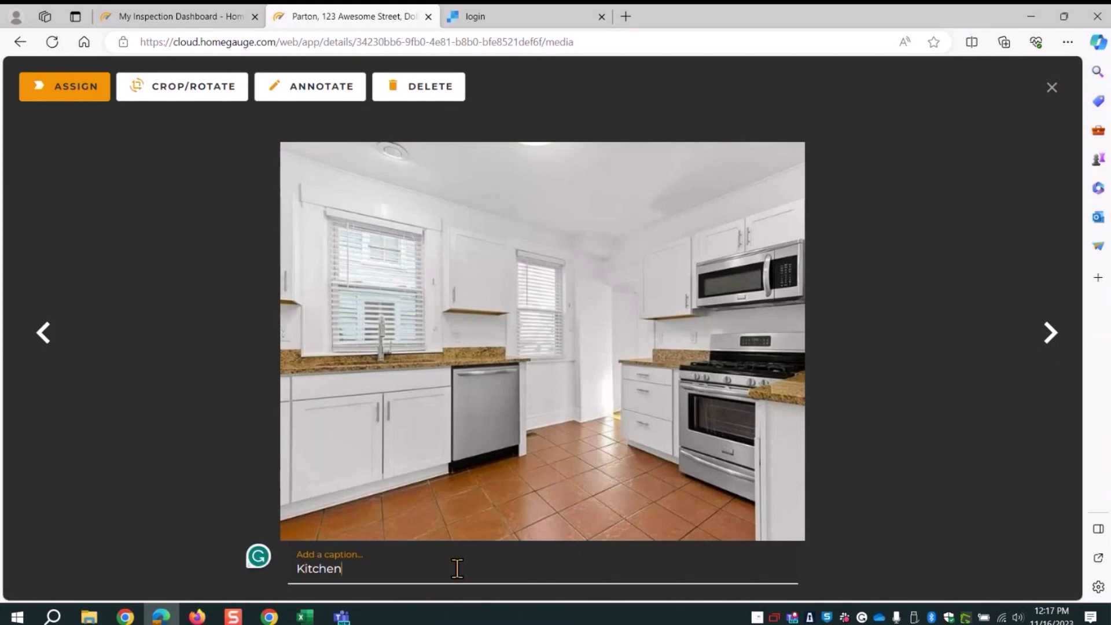
{"action": "left_click", "coordinate": [1050, 335]}
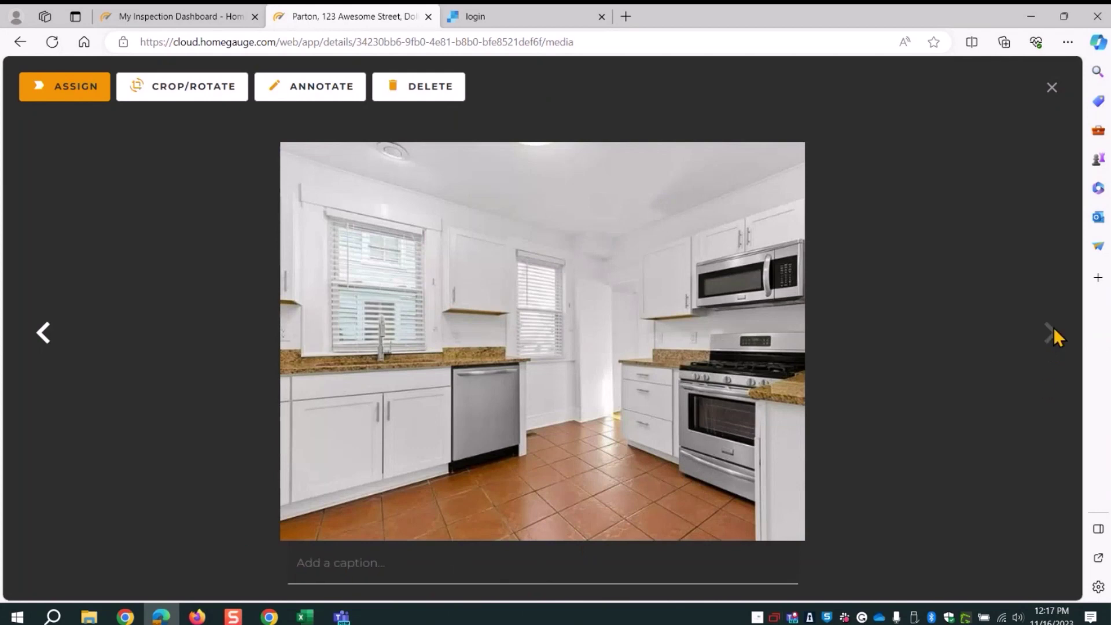
{"action": "left_click", "coordinate": [334, 565]}
{"action": "type", "text": "Bedroom 2"}
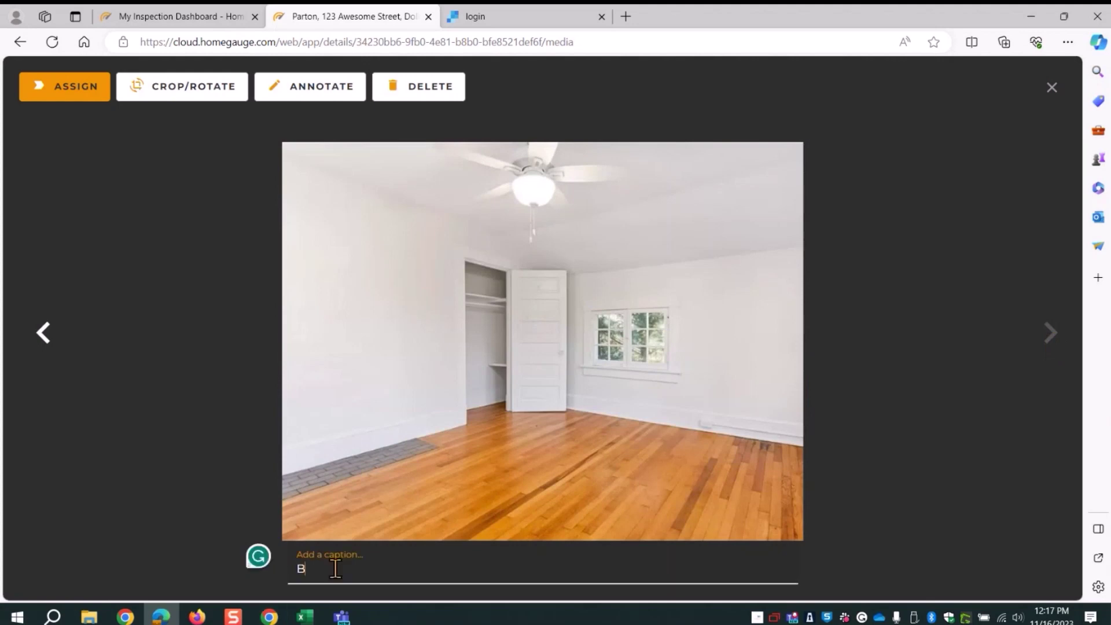
{"action": "left_click", "coordinate": [1051, 355]}
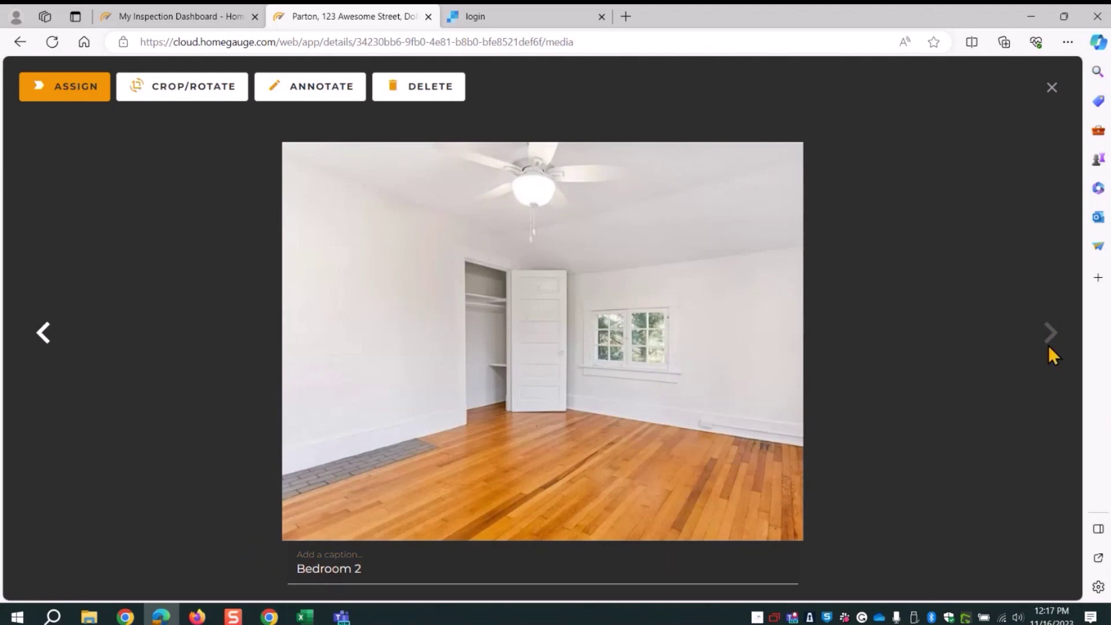
{"action": "left_click", "coordinate": [1051, 88]}
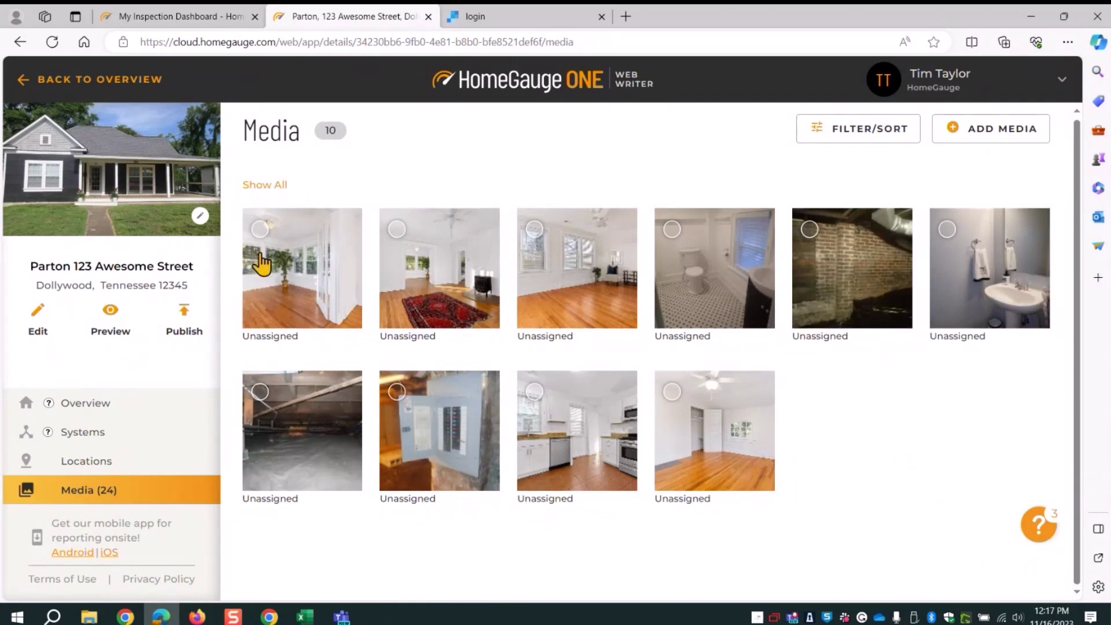
- Select all the unassigned interior photos and assign them to the home tour
{"action": "left_click", "coordinate": [259, 230]}
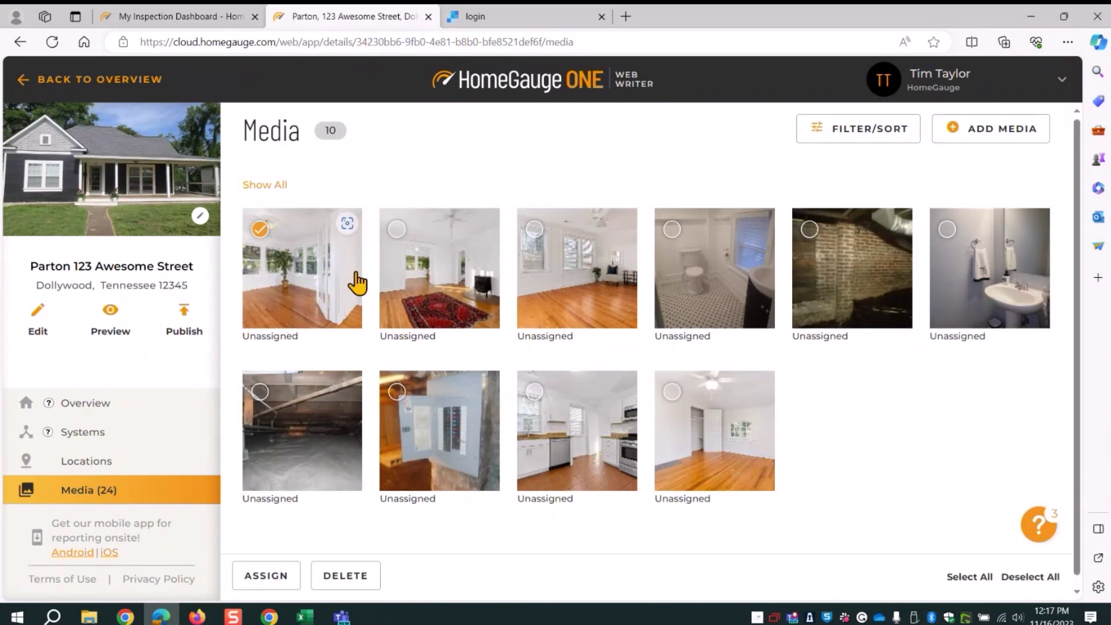
{"action": "left_click", "coordinate": [969, 576]}
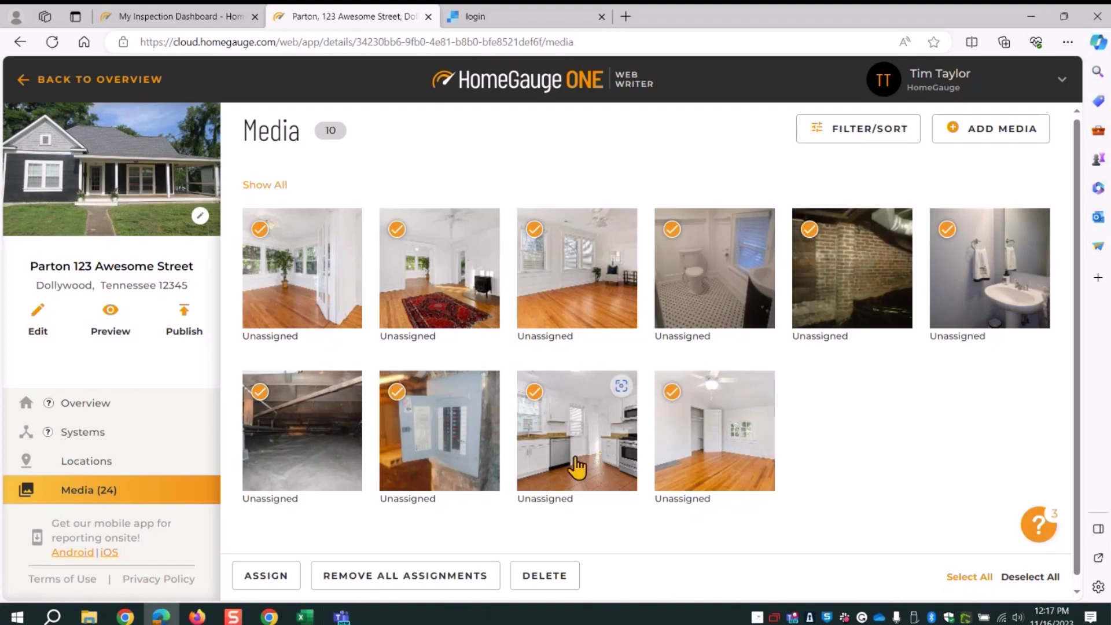
{"action": "left_click", "coordinate": [266, 581]}
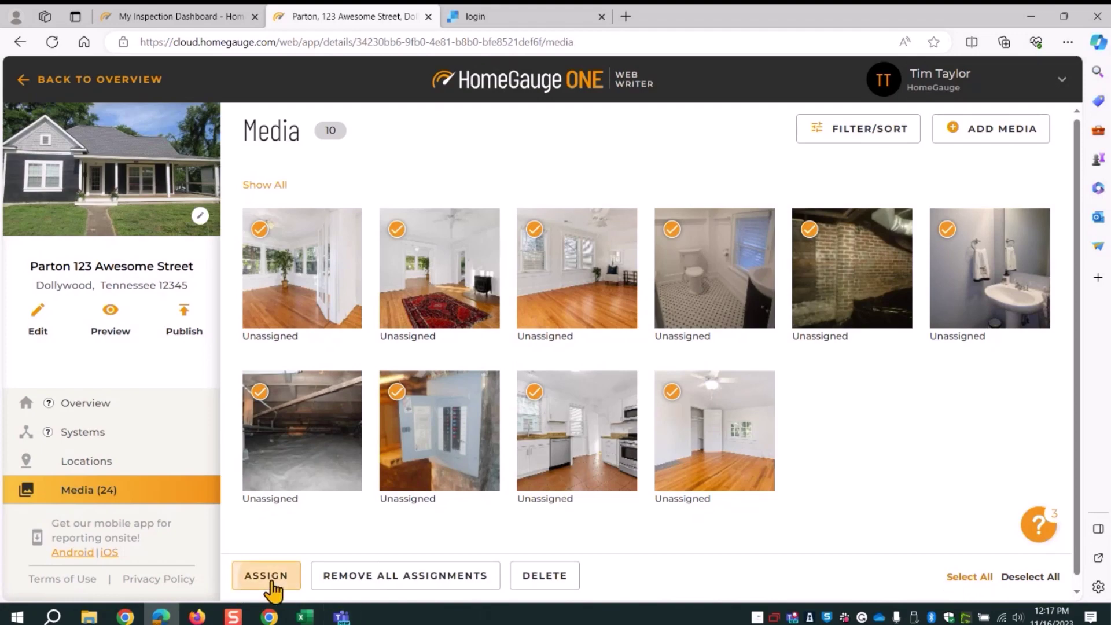
{"action": "left_click", "coordinate": [1047, 192]}
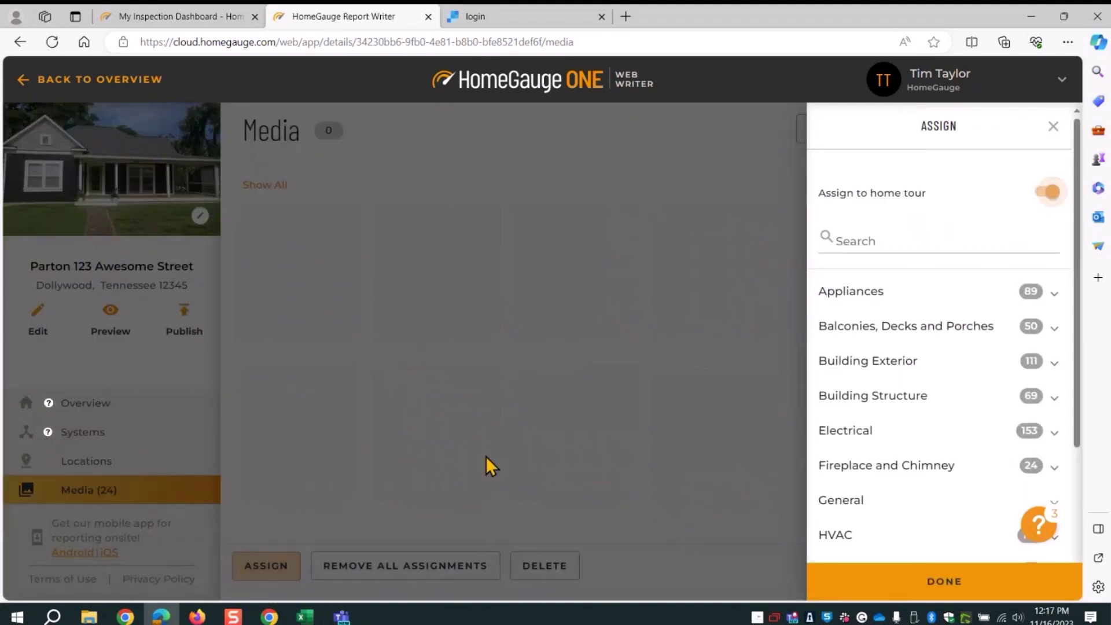
{"action": "left_click", "coordinate": [942, 589]}
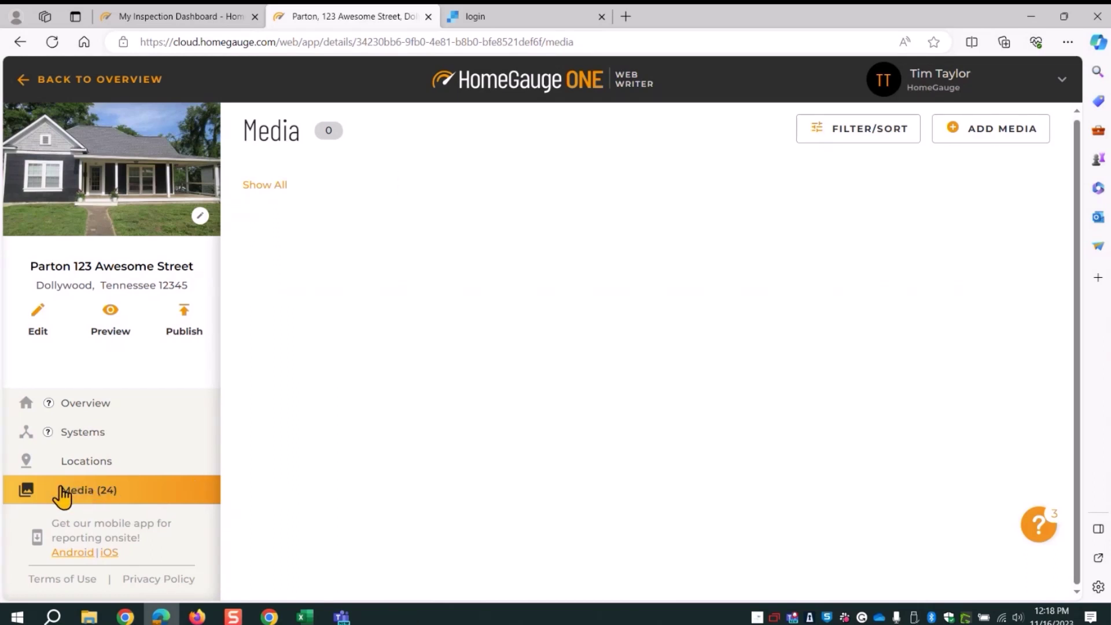
- Add media from the 23-11-16-Webinar-Pics folder, choosing the pictures from 14-Rafters-Collar-Ties-Missing1 through 19-electrical-attic-junction-box-cover-plate
{"action": "left_click", "coordinate": [972, 136]}
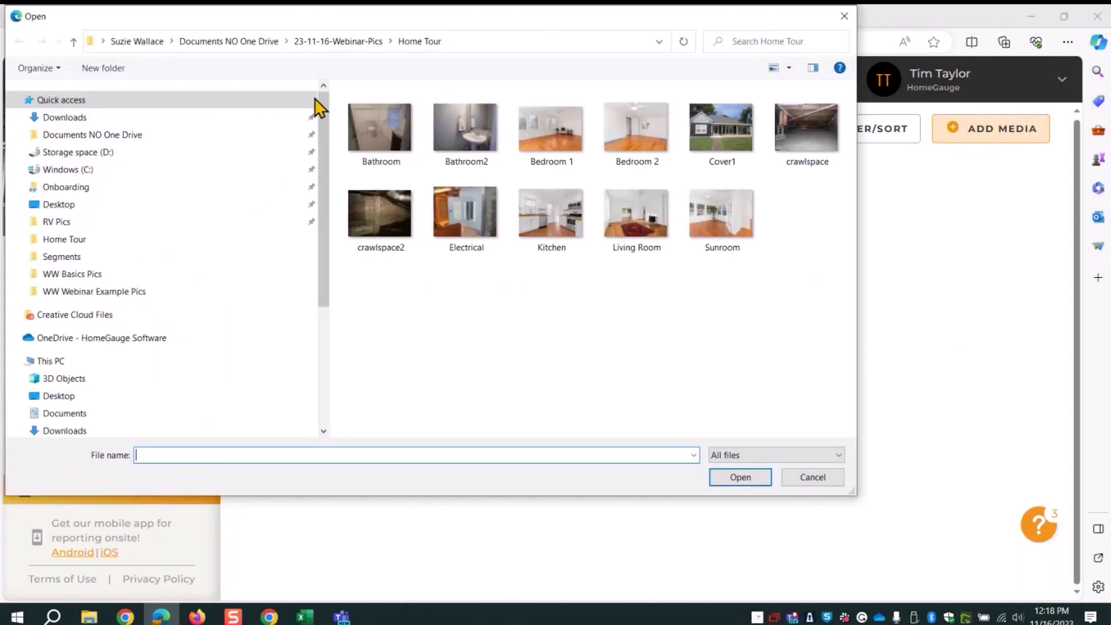
{"action": "left_click", "coordinate": [318, 43]}
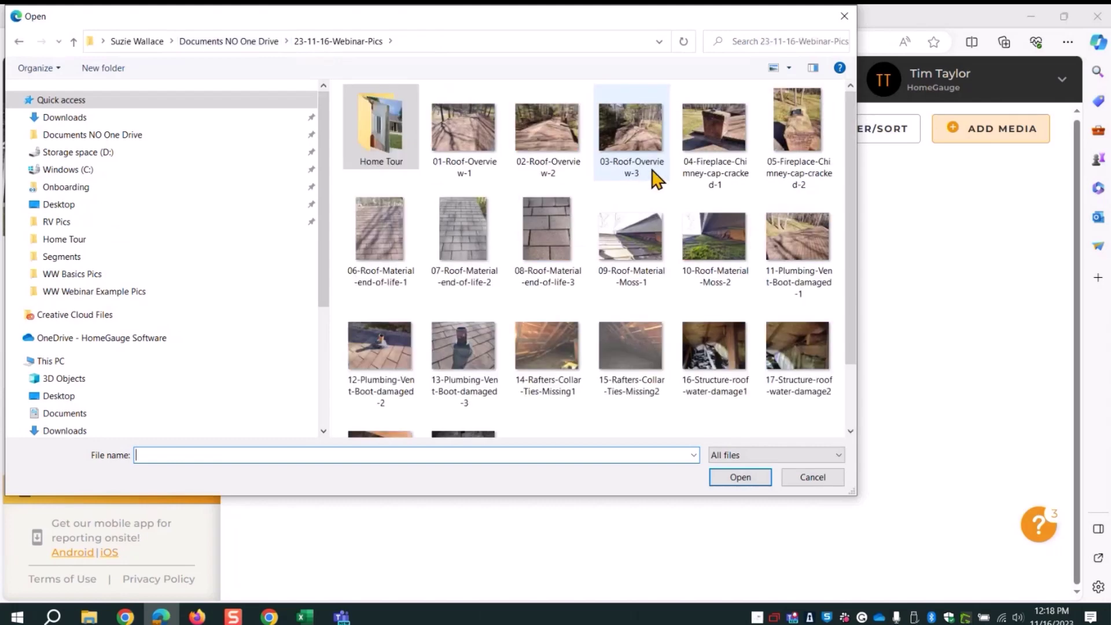
{"action": "scroll", "coordinate": [677, 197], "scroll_direction": "down", "scroll_amount": 2}
{"action": "left_click", "coordinate": [546, 263]}
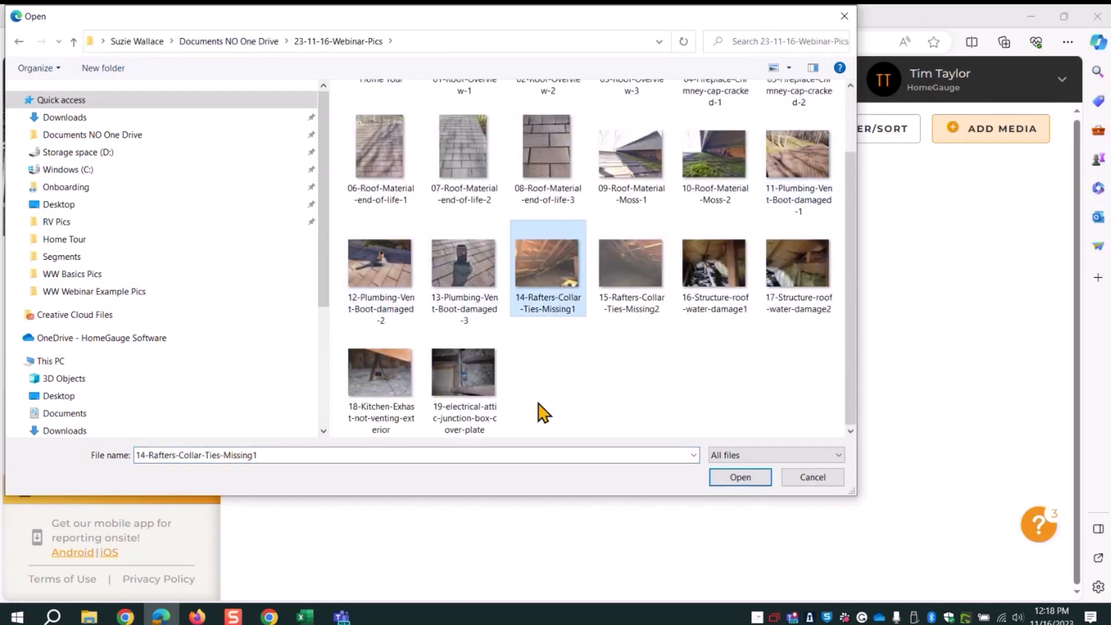
{"action": "left_click", "coordinate": [471, 412], "text": "shift"}
{"action": "left_click", "coordinate": [727, 478]}
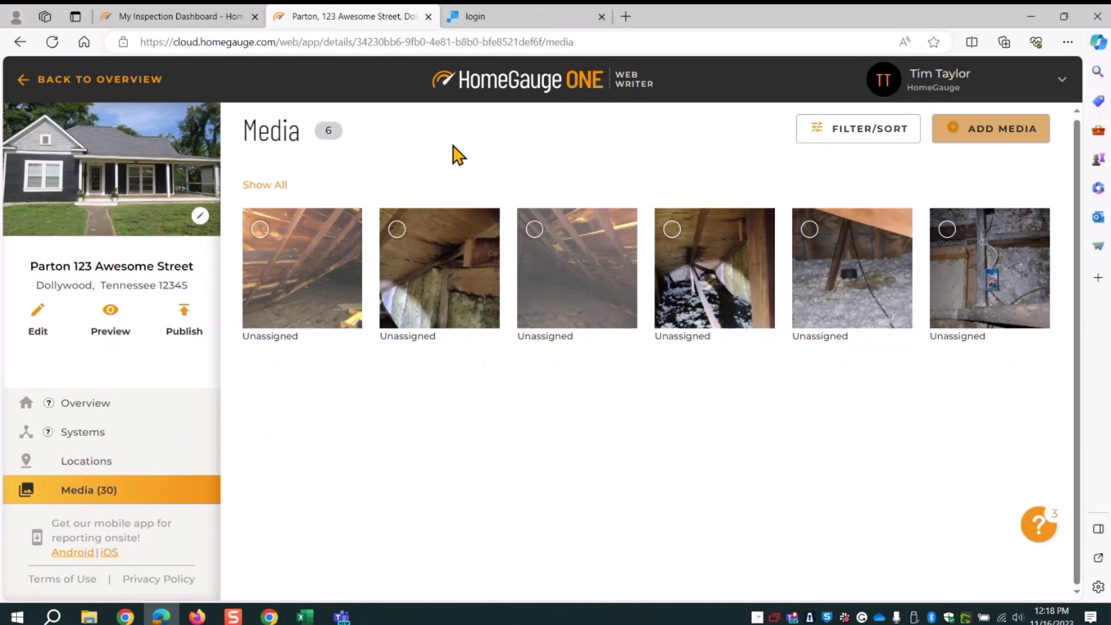
- Annotate the first attic rafters photo with two red arrows pointing at the rafters and save it
{"action": "left_click", "coordinate": [308, 287]}
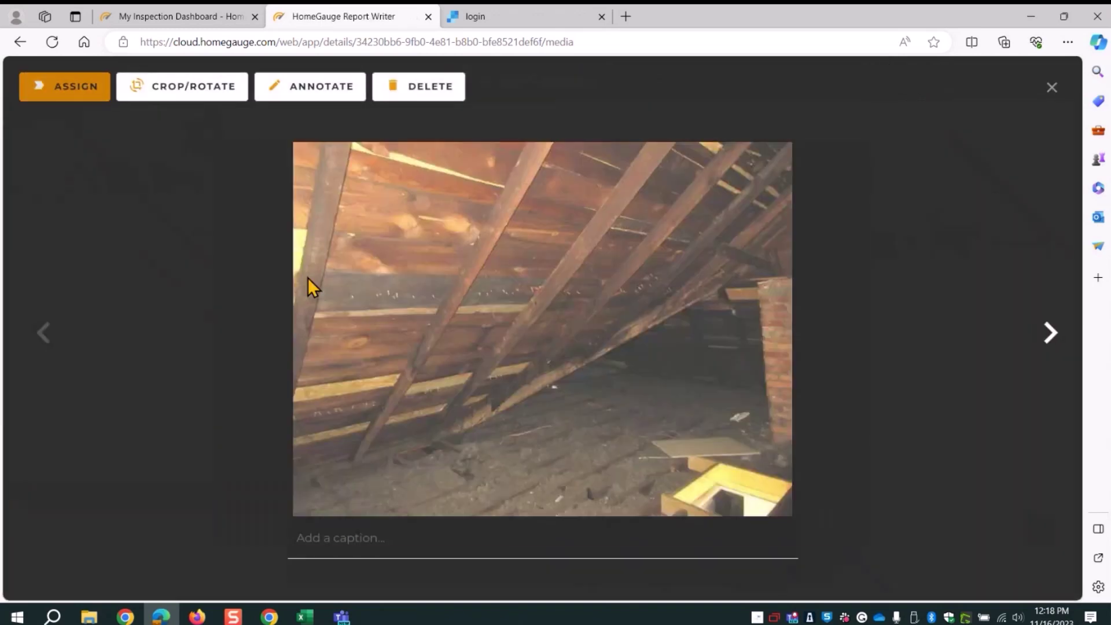
{"action": "left_click", "coordinate": [289, 94]}
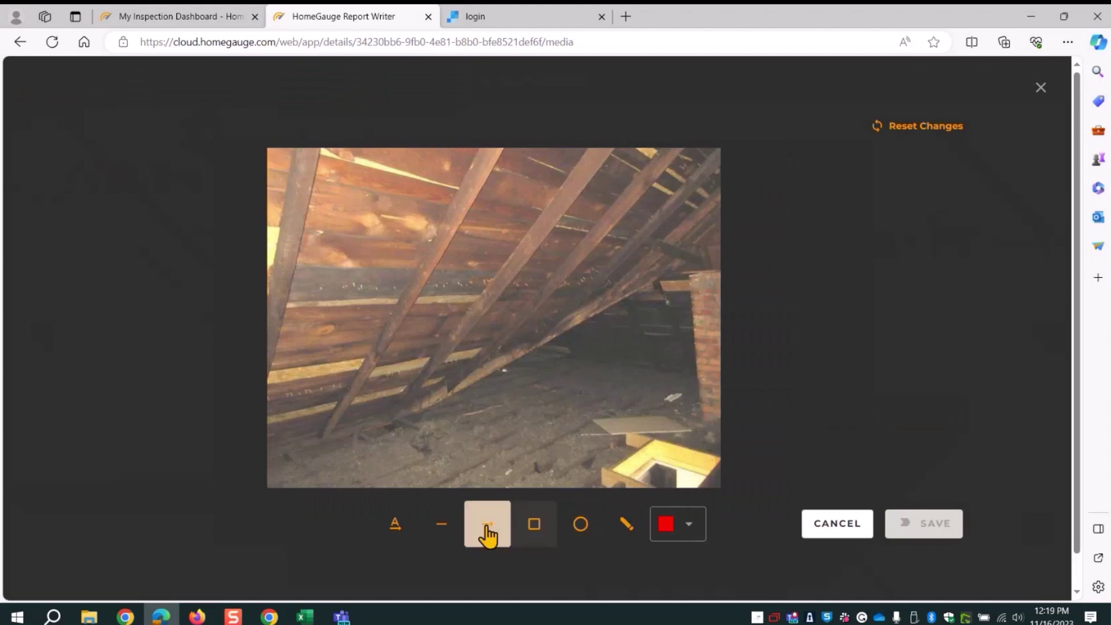
{"action": "left_click", "coordinate": [487, 526]}
{"action": "left_click_drag", "start_coordinate": [393, 313], "coordinate": [659, 347]}
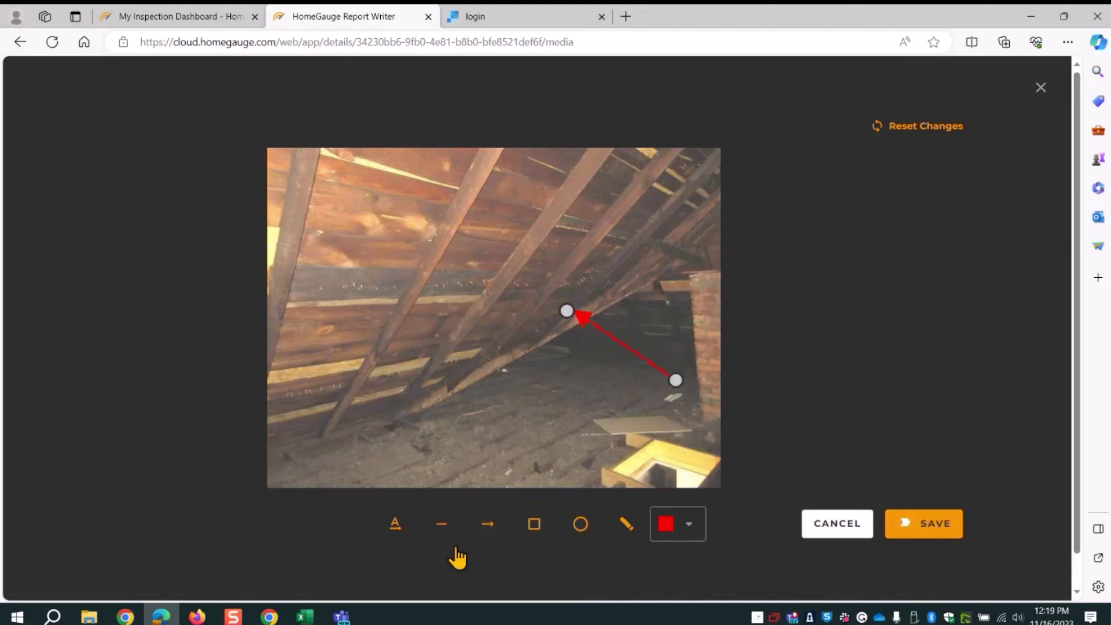
{"action": "left_click", "coordinate": [487, 524]}
{"action": "left_click_drag", "start_coordinate": [392, 313], "coordinate": [524, 425]}
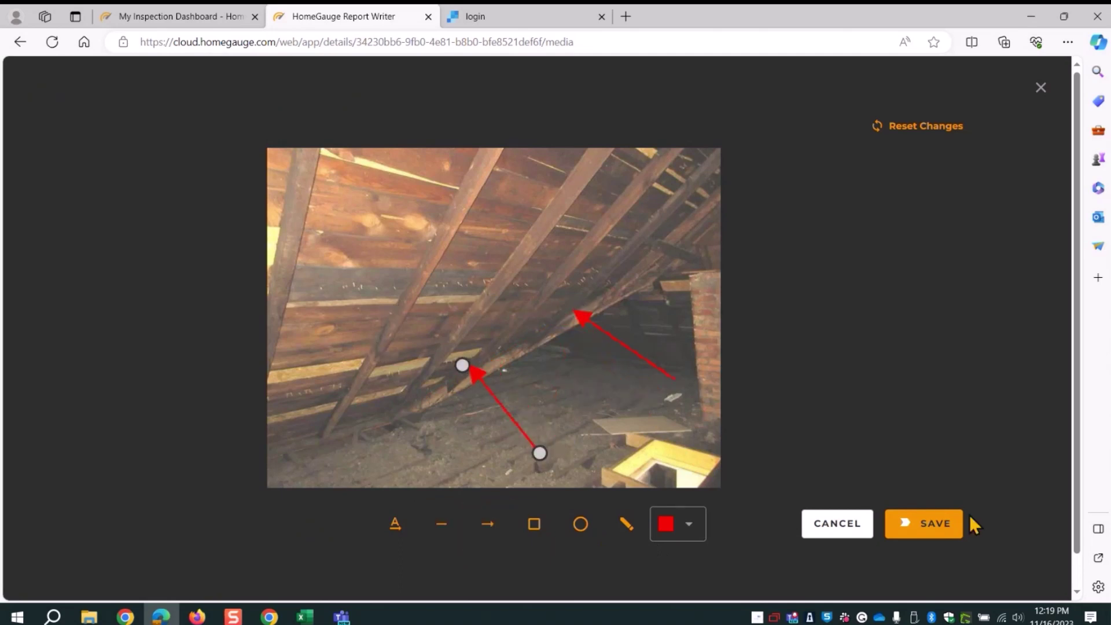
{"action": "left_click", "coordinate": [925, 526]}
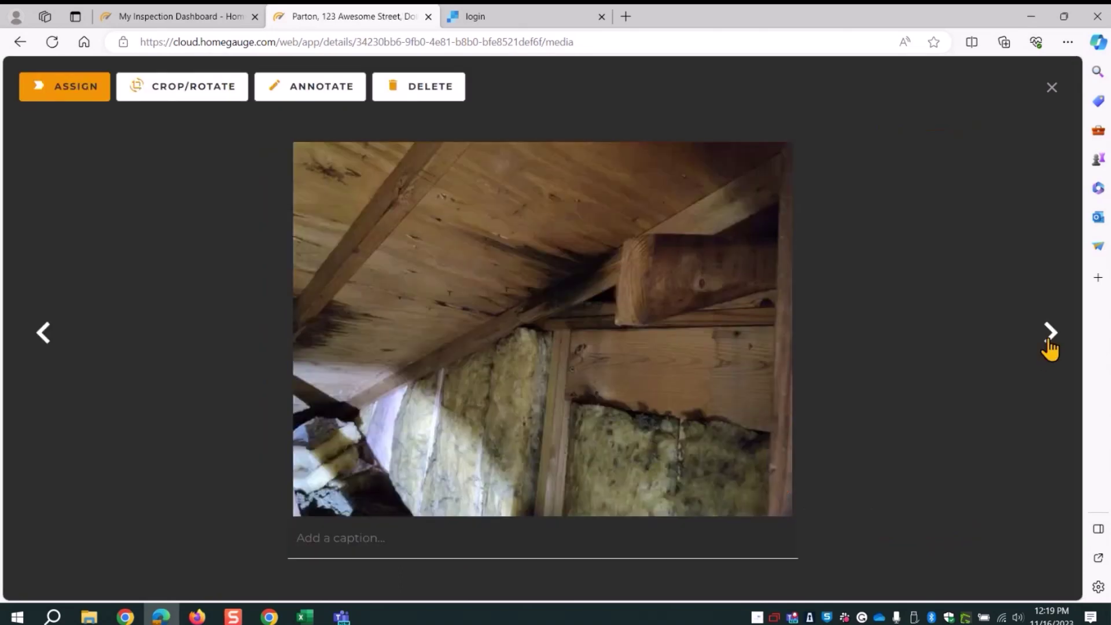
- Mark the dark stain beside the beam end with a red rectangle, save the annotation, and continue to the following photo
{"action": "left_click", "coordinate": [293, 92]}
{"action": "left_click", "coordinate": [534, 523]}
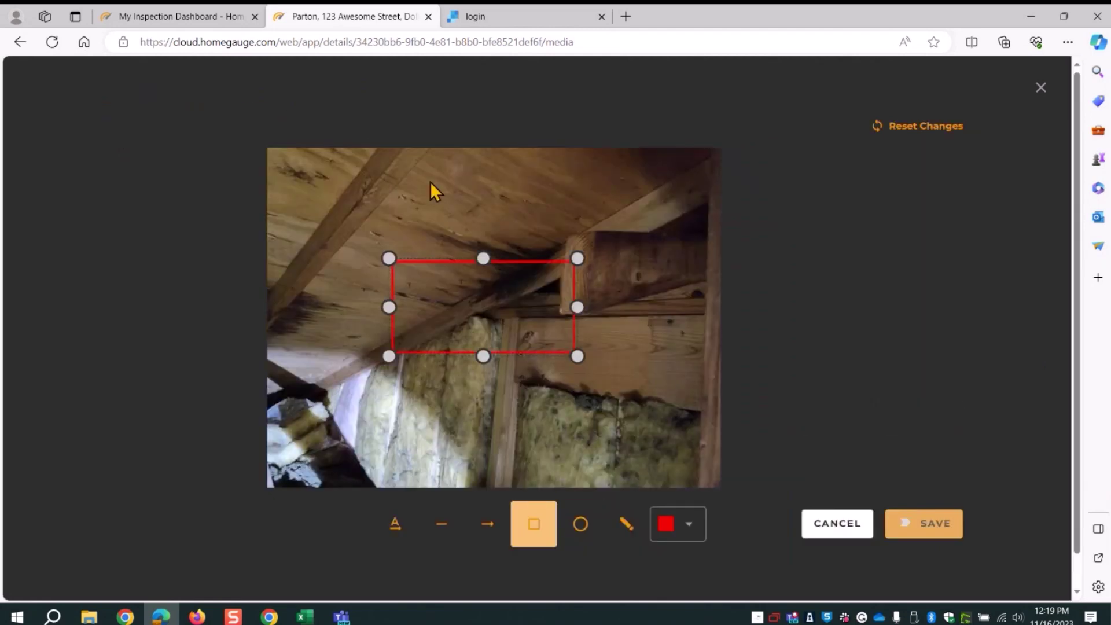
{"action": "left_click_drag", "start_coordinate": [503, 289], "coordinate": [550, 255]}
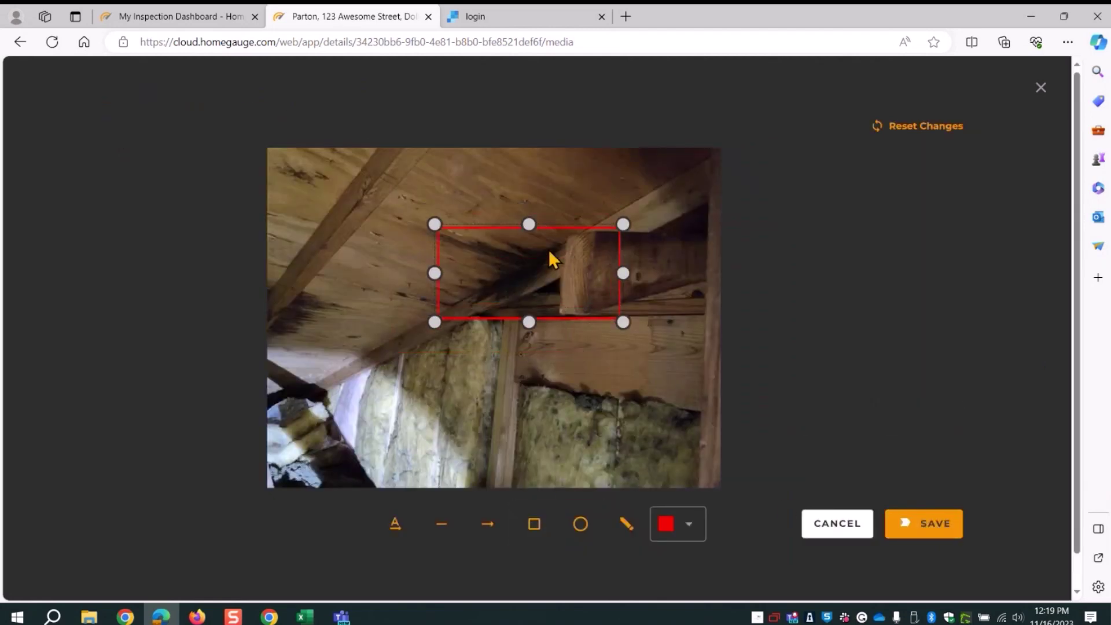
{"action": "left_click", "coordinate": [902, 528]}
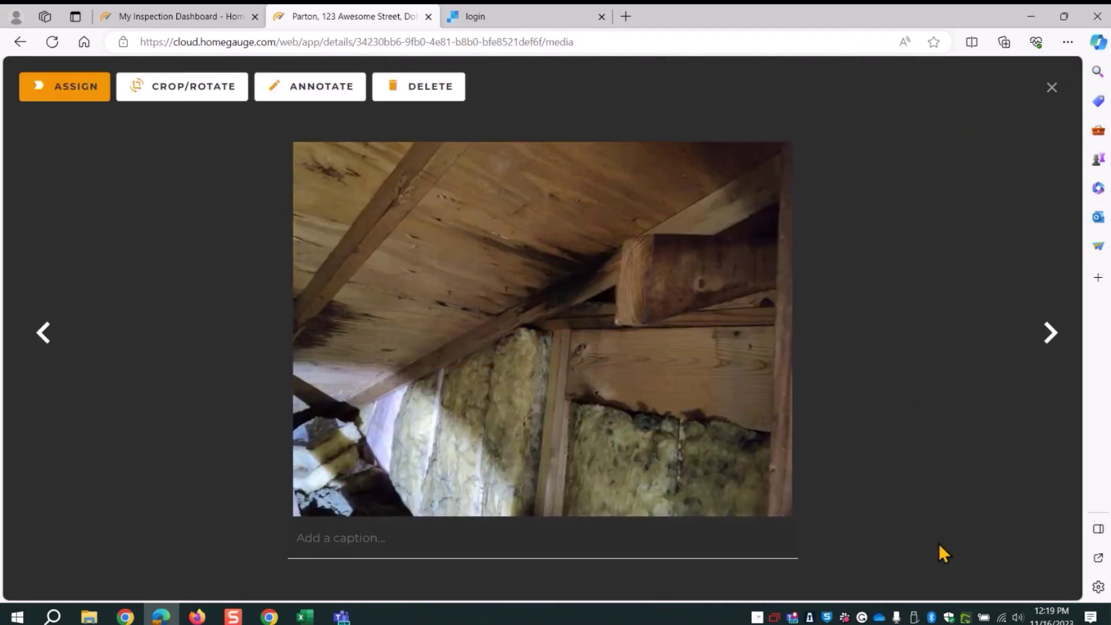
{"action": "left_click", "coordinate": [1051, 346]}
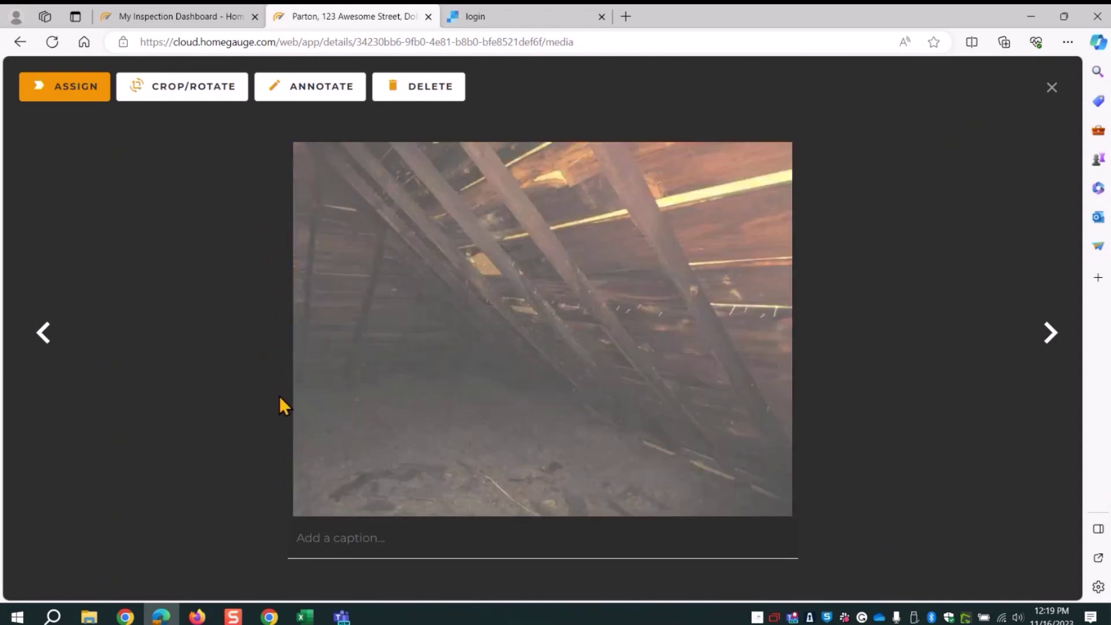
- Annotate the second attic rafters photo with two red arrows pointing at the rafters, save it, and continue to the following photo
{"action": "left_click", "coordinate": [309, 86]}
{"action": "left_click", "coordinate": [487, 523]}
{"action": "mouse_move", "coordinate": [578, 310]}
{"action": "left_mouse_down"}
{"action": "mouse_move", "coordinate": [458, 276]}
{"action": "mouse_move", "coordinate": [488, 298]}
{"action": "mouse_move", "coordinate": [513, 382]}
{"action": "mouse_move", "coordinate": [567, 351]}
{"action": "left_mouse_up"}
{"action": "left_click", "coordinate": [487, 524]}
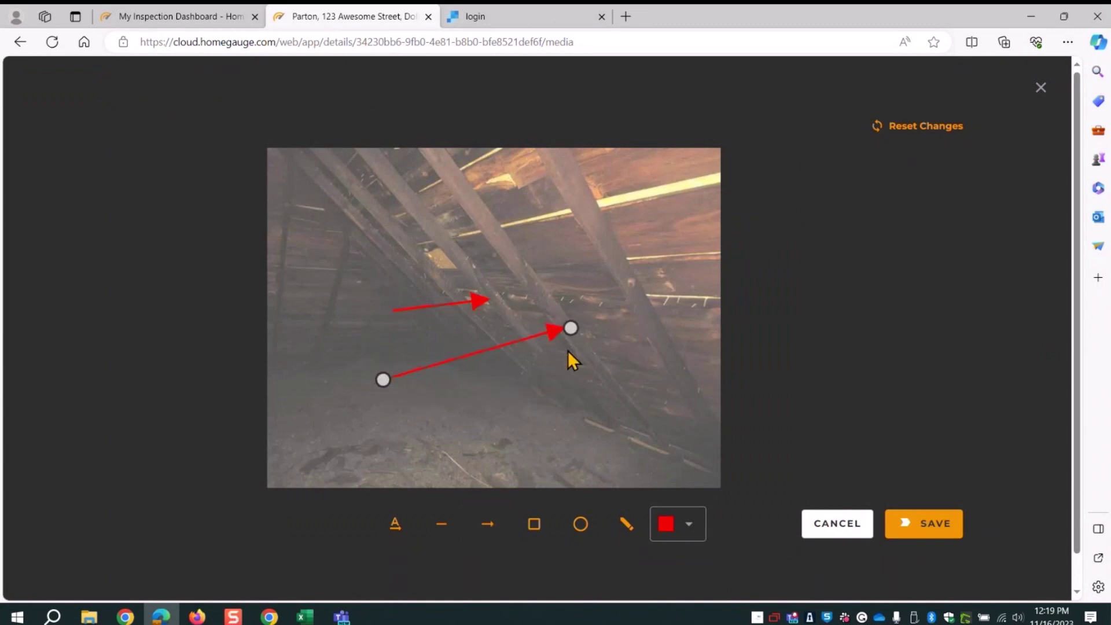
{"action": "left_click", "coordinate": [922, 524]}
{"action": "left_click", "coordinate": [136, 87]}
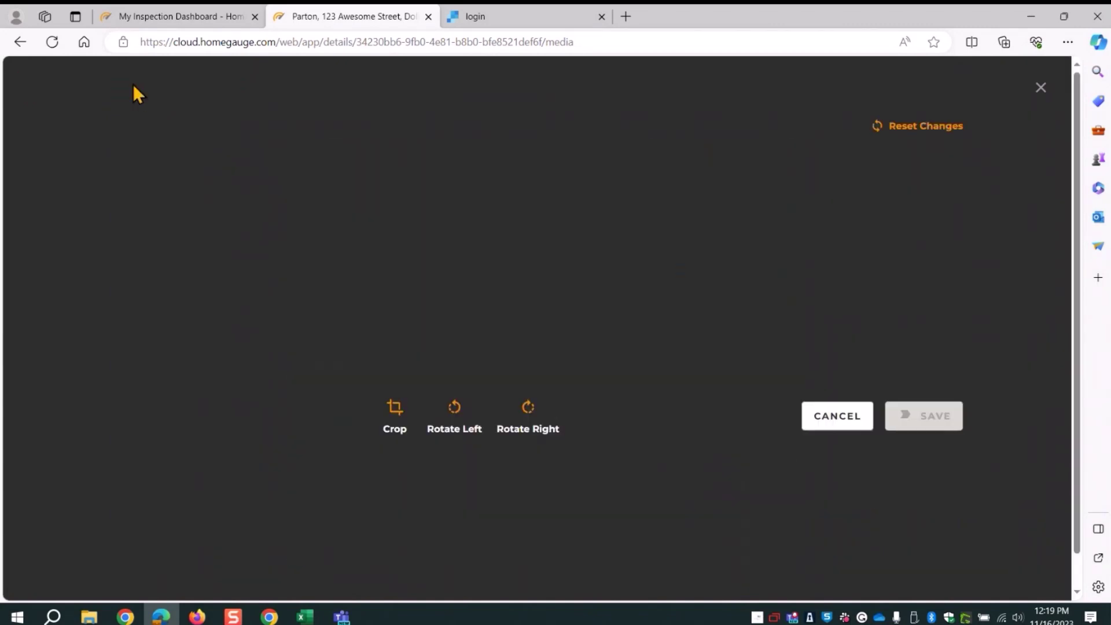
{"action": "left_click", "coordinate": [960, 132]}
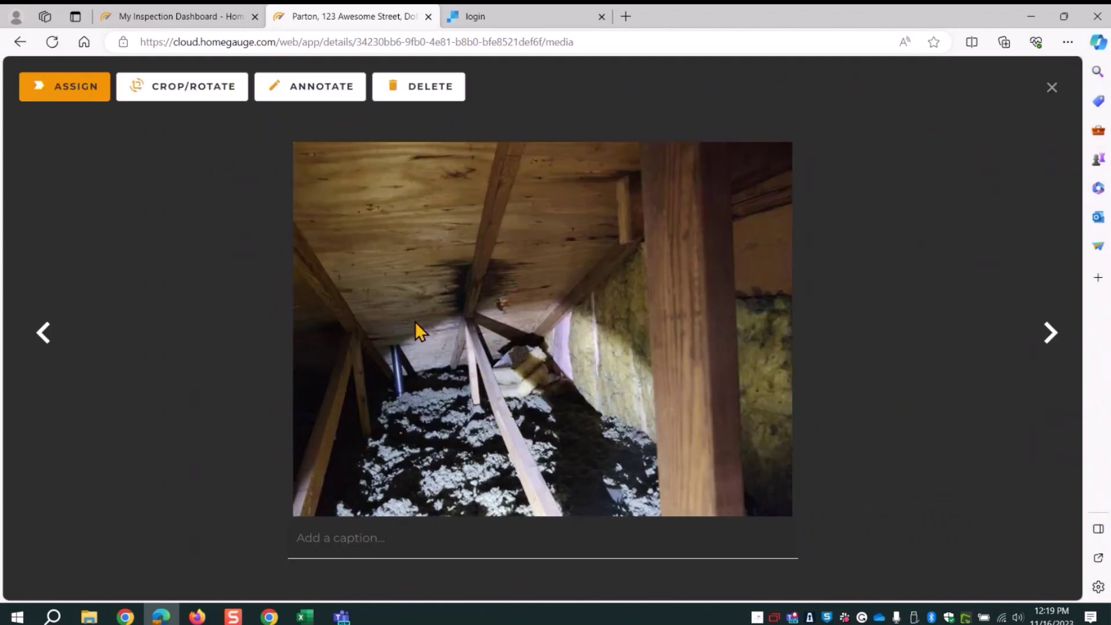
- Mark the dark stain on the roof sheathing above the insulation with a red rectangle, save it, and continue to the following photo
{"action": "left_click", "coordinate": [300, 96]}
{"action": "left_click", "coordinate": [535, 525]}
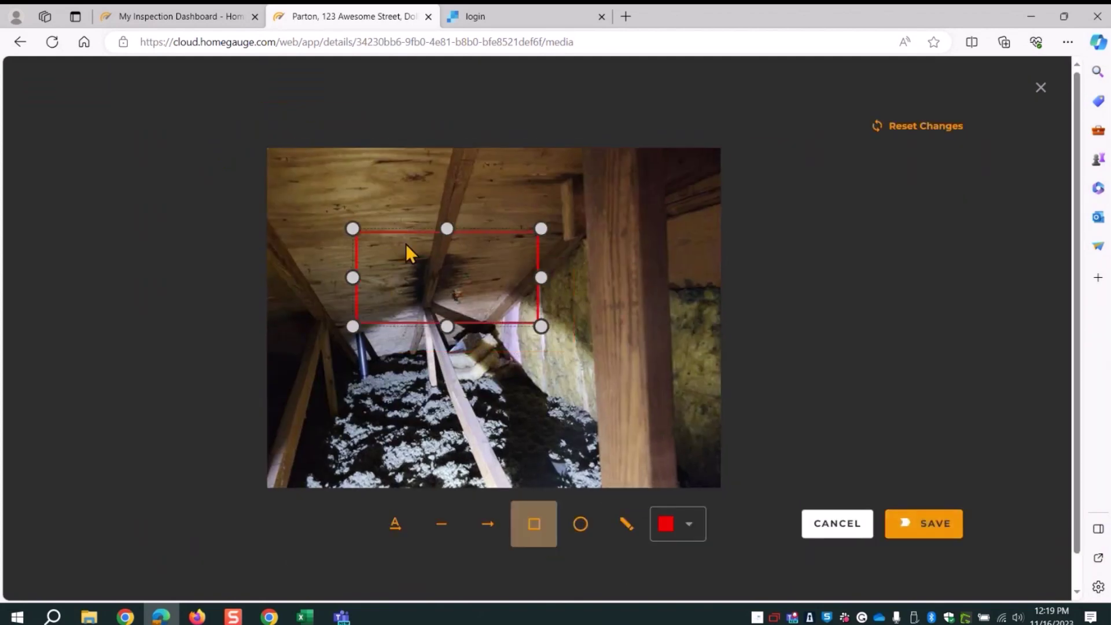
{"action": "left_click", "coordinate": [894, 535]}
{"action": "left_click", "coordinate": [1050, 334]}
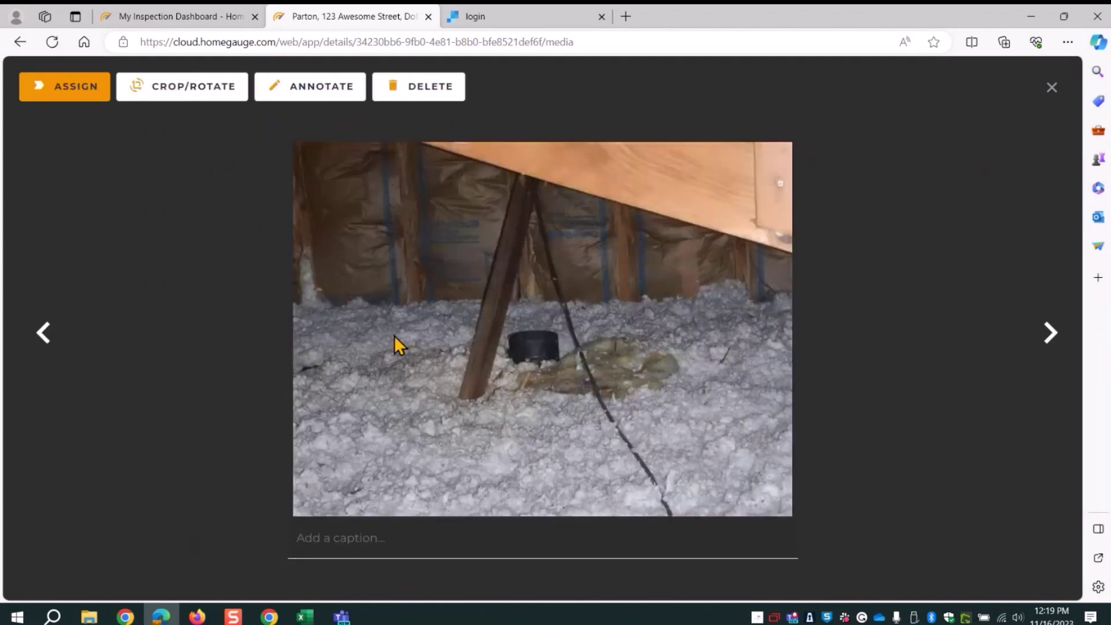
- Mark the black exhaust duct in the attic insulation with a red rectangle, save it, and continue to the junction box photo
{"action": "left_click", "coordinate": [298, 95]}
{"action": "left_click", "coordinate": [534, 523]}
{"action": "left_click_drag", "start_coordinate": [509, 342], "coordinate": [513, 376]}
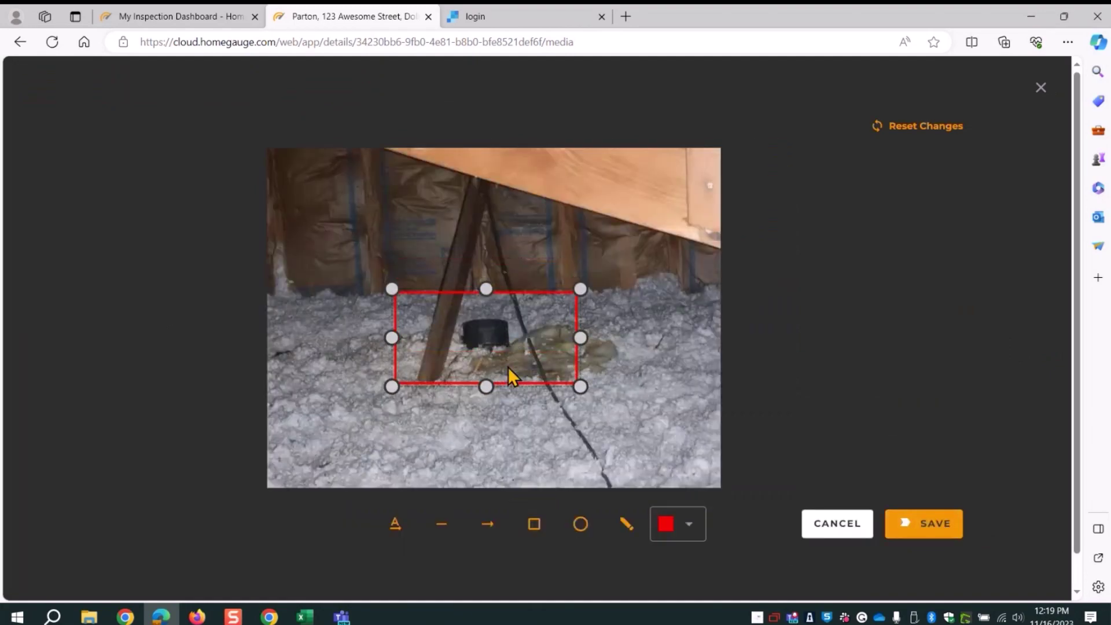
{"action": "left_click", "coordinate": [920, 524]}
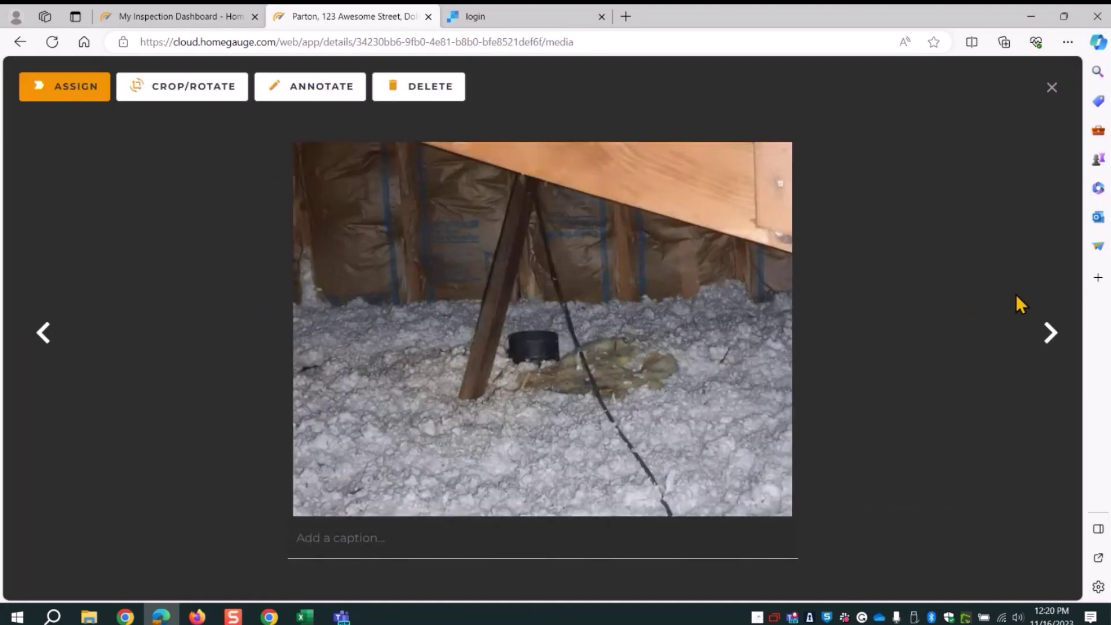
{"action": "left_click", "coordinate": [1050, 333]}
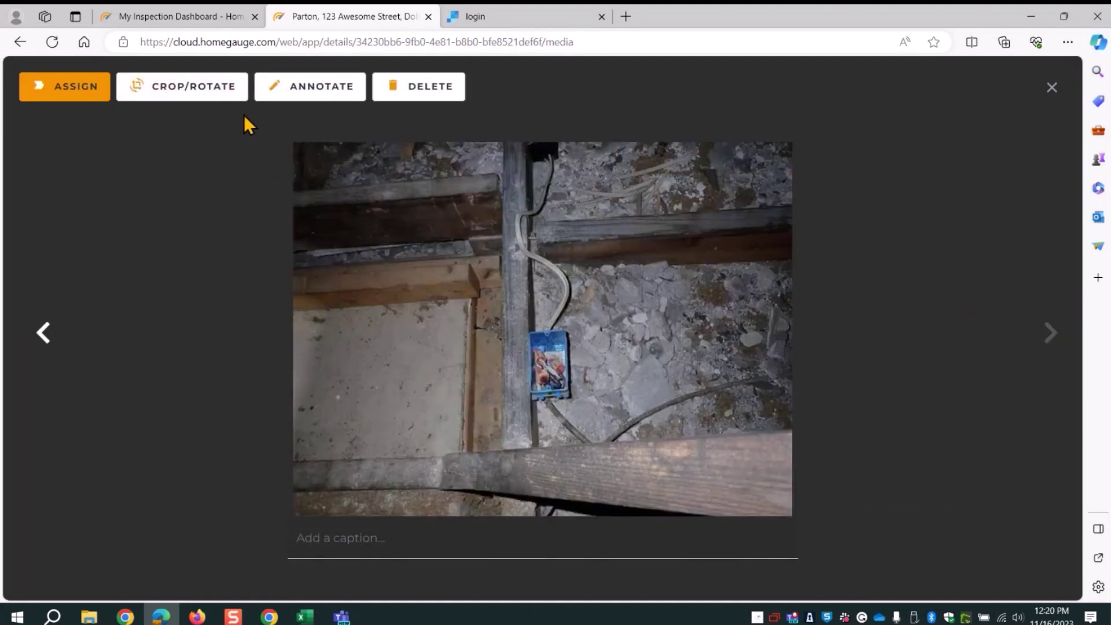
- Mark the open blue junction box with a red rectangle, save the annotation, and close the photo viewer
{"action": "left_click", "coordinate": [317, 96]}
{"action": "left_click", "coordinate": [553, 530]}
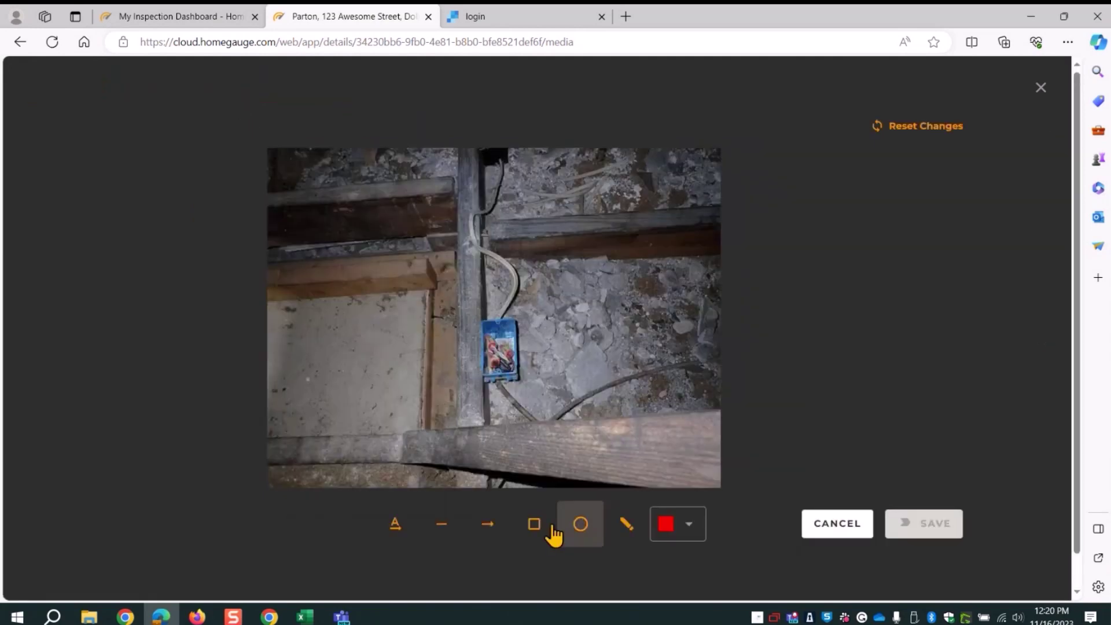
{"action": "left_click", "coordinate": [534, 523]}
{"action": "left_click_drag", "start_coordinate": [509, 377], "coordinate": [509, 389]}
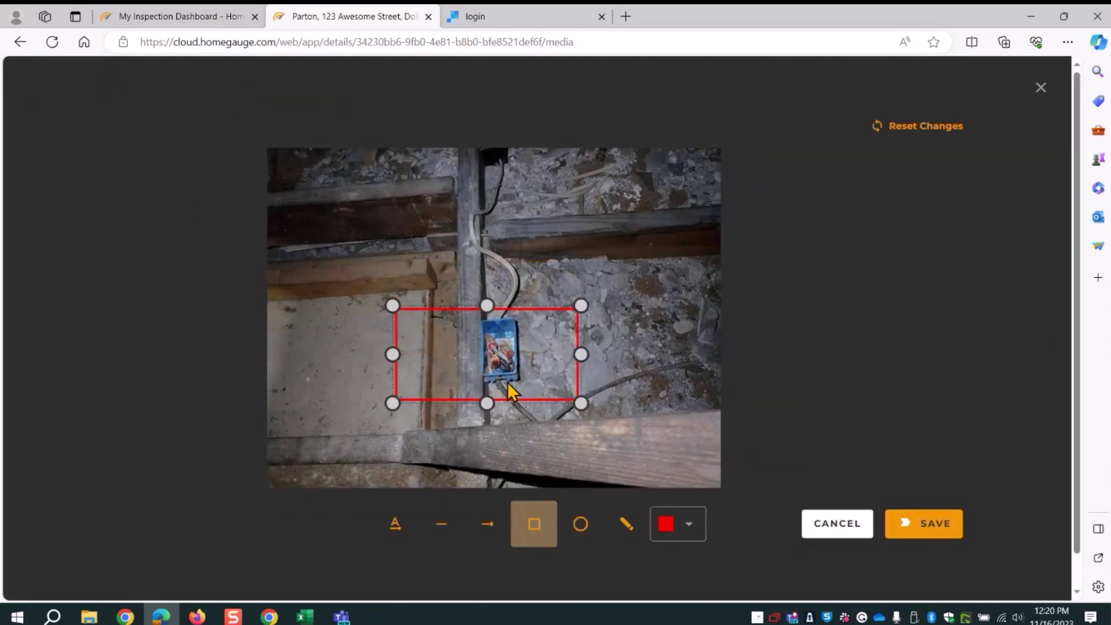
{"action": "left_click", "coordinate": [909, 524]}
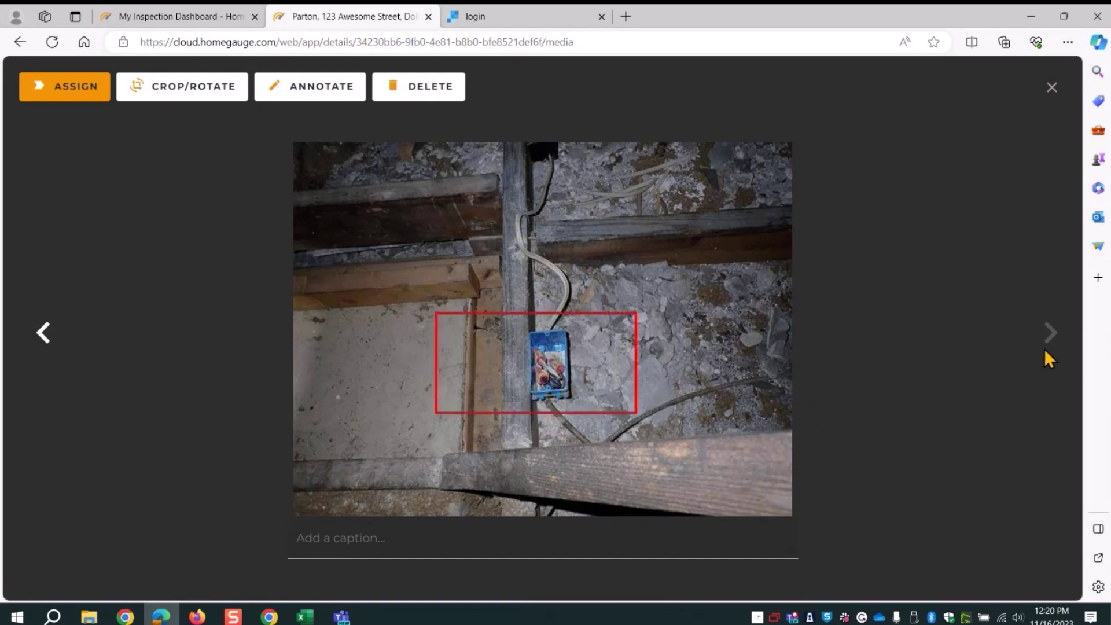
{"action": "left_click", "coordinate": [1049, 90]}
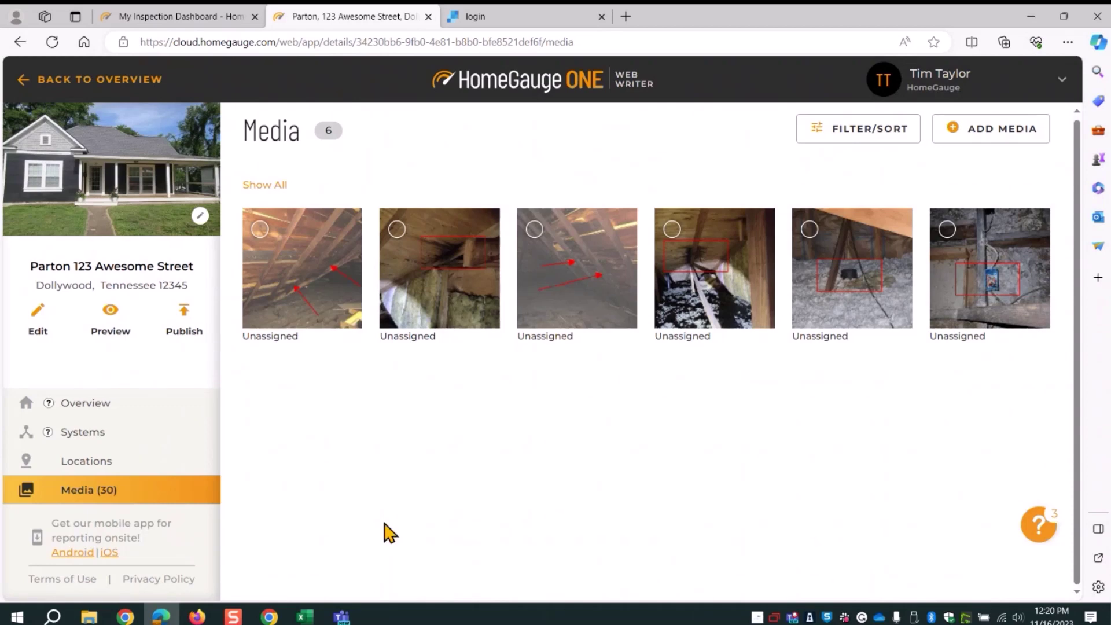
- Assign the two arrow-marked rafter photos to the Rafter comment "Collar ties are missing or are lacking an adequate number" under Building Structure
{"action": "left_click", "coordinate": [262, 232]}
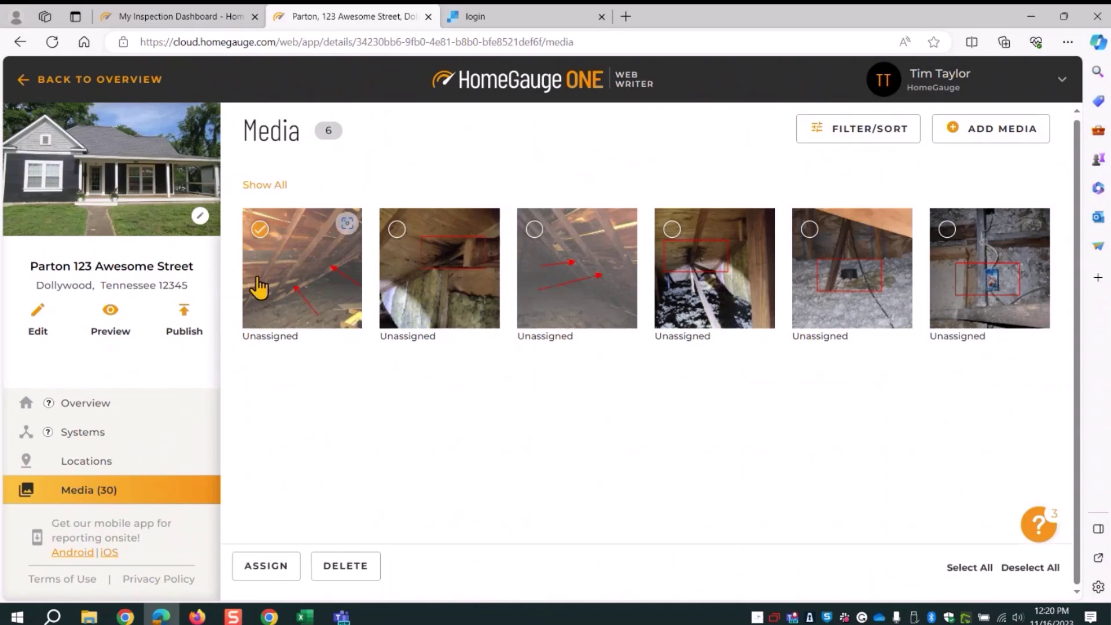
{"action": "left_click", "coordinate": [533, 229]}
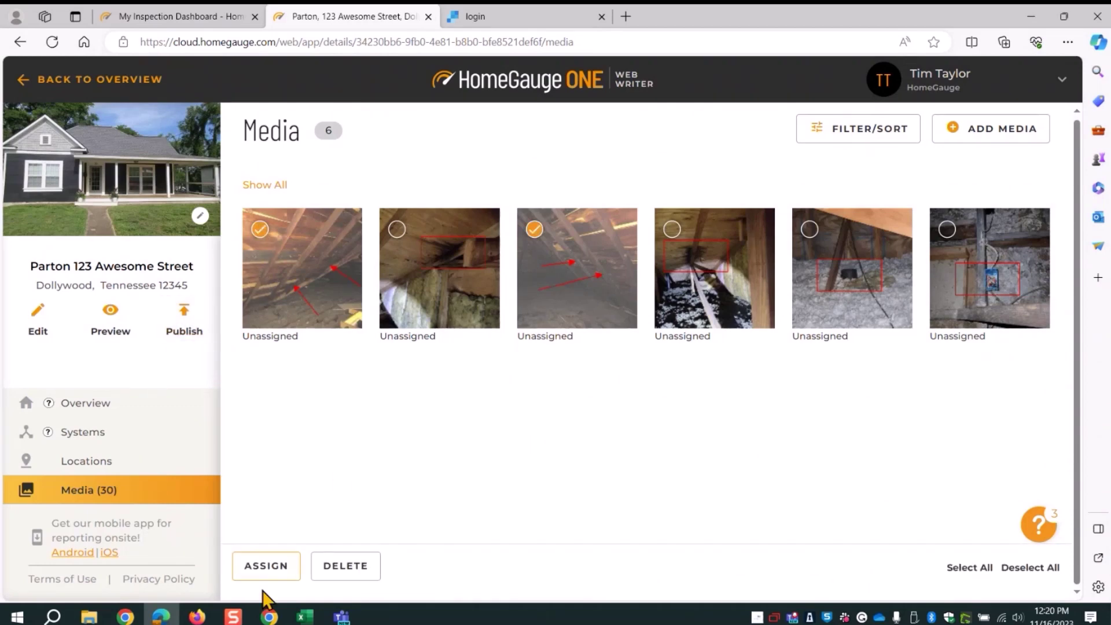
{"action": "left_click", "coordinate": [271, 568]}
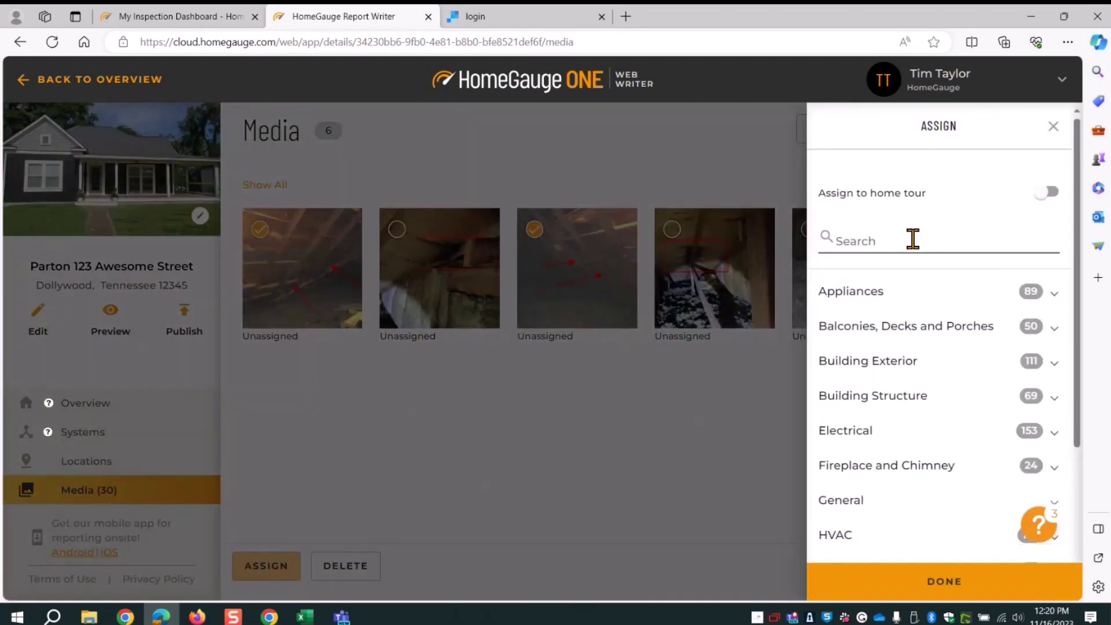
{"action": "left_click", "coordinate": [850, 241]}
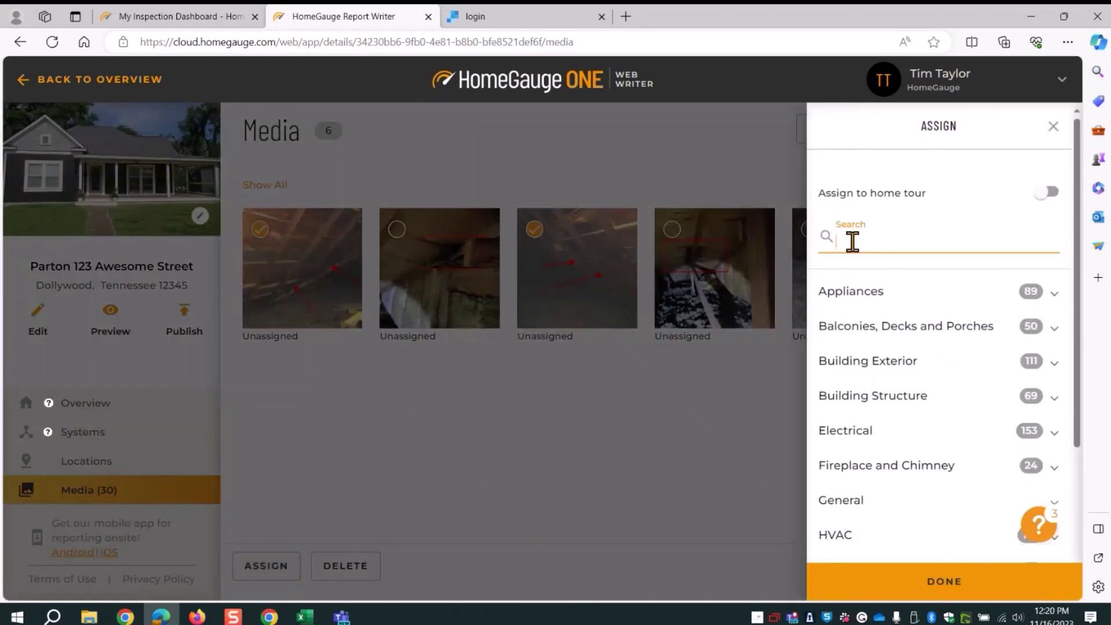
{"action": "type", "text": "collar"}
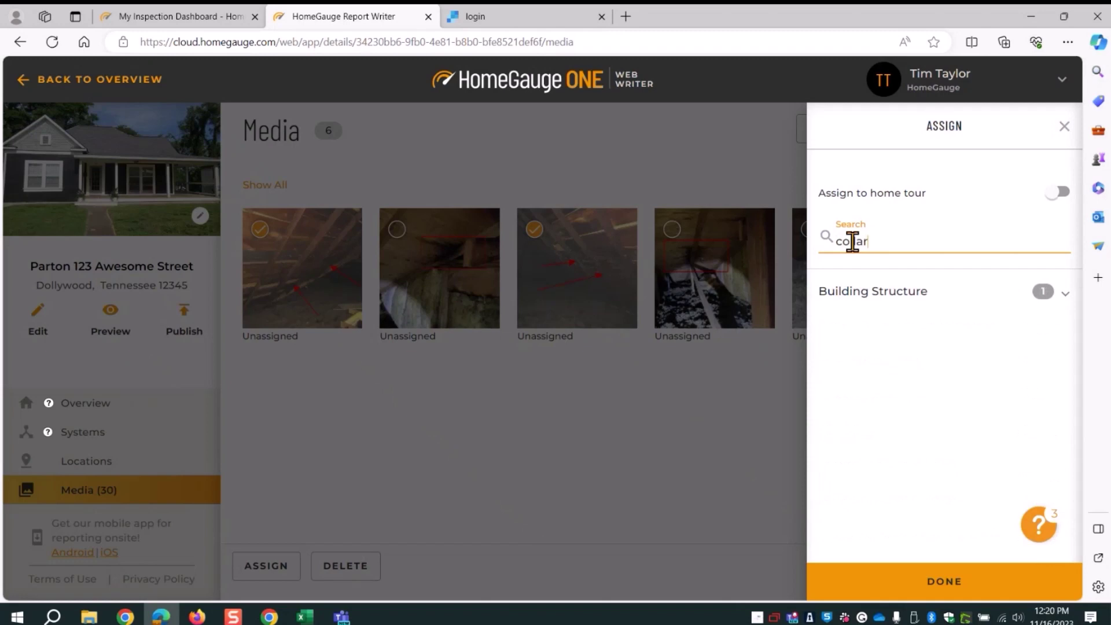
{"action": "left_click", "coordinate": [843, 309]}
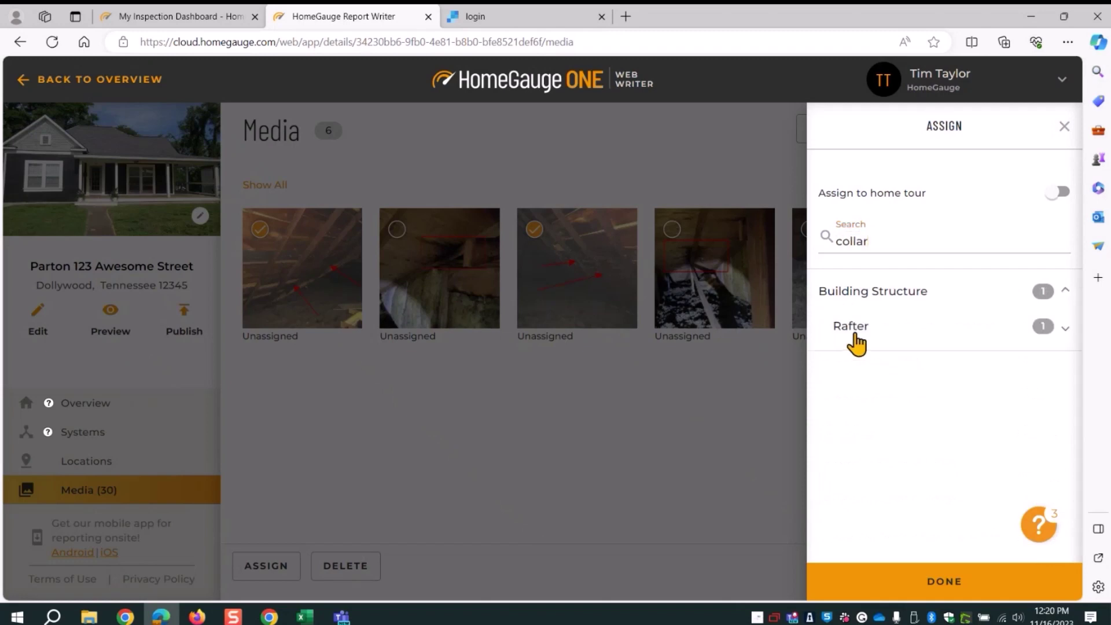
{"action": "left_click", "coordinate": [900, 332]}
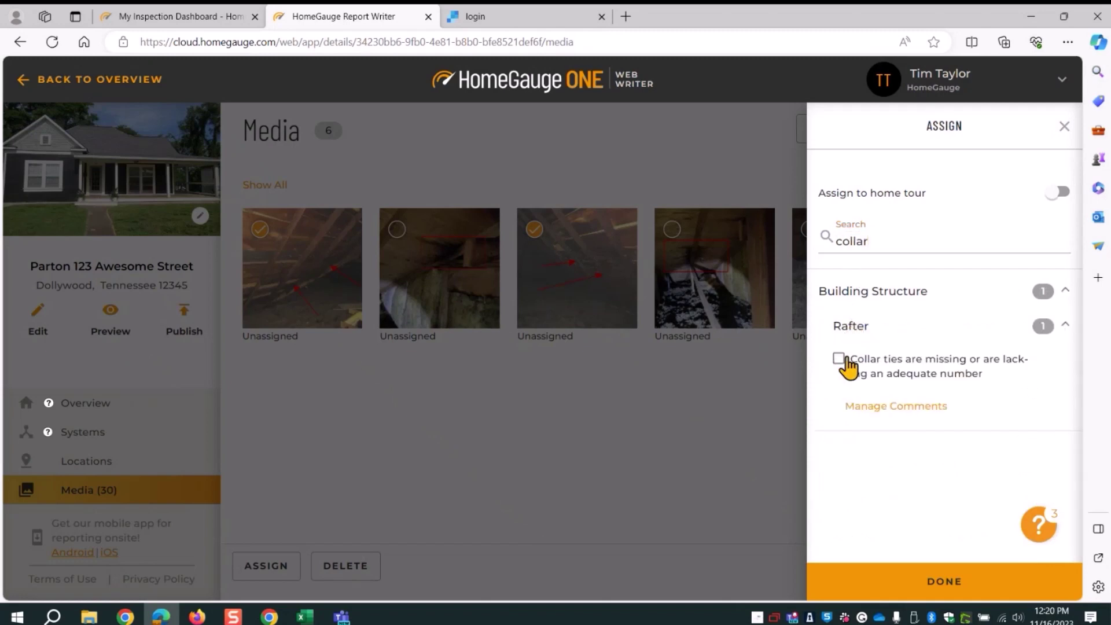
{"action": "left_click", "coordinate": [839, 358]}
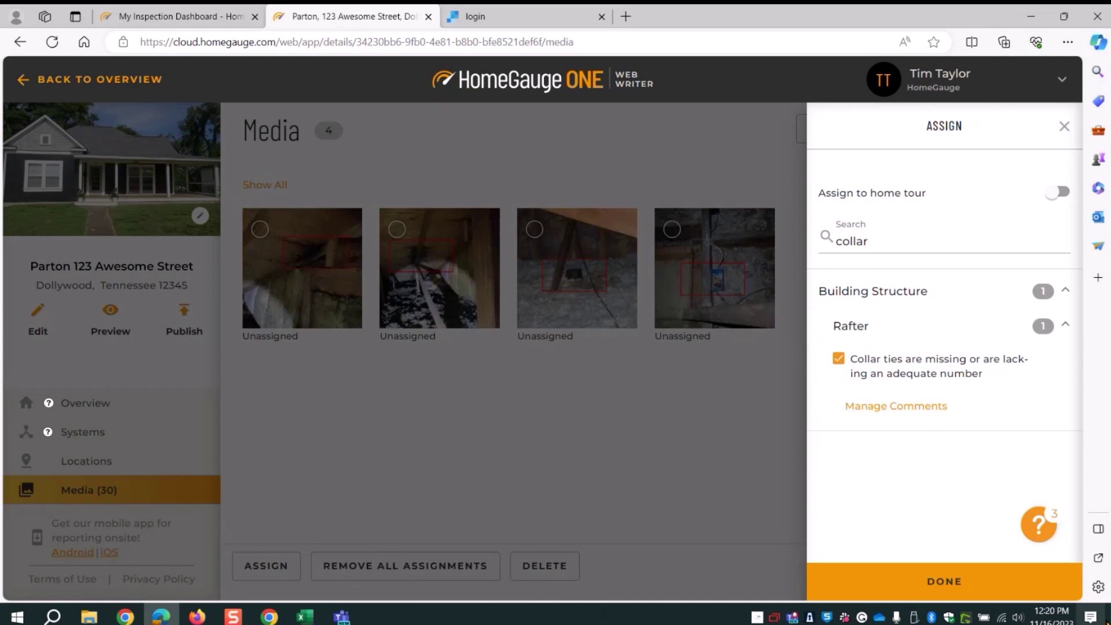
{"action": "left_click", "coordinate": [937, 583]}
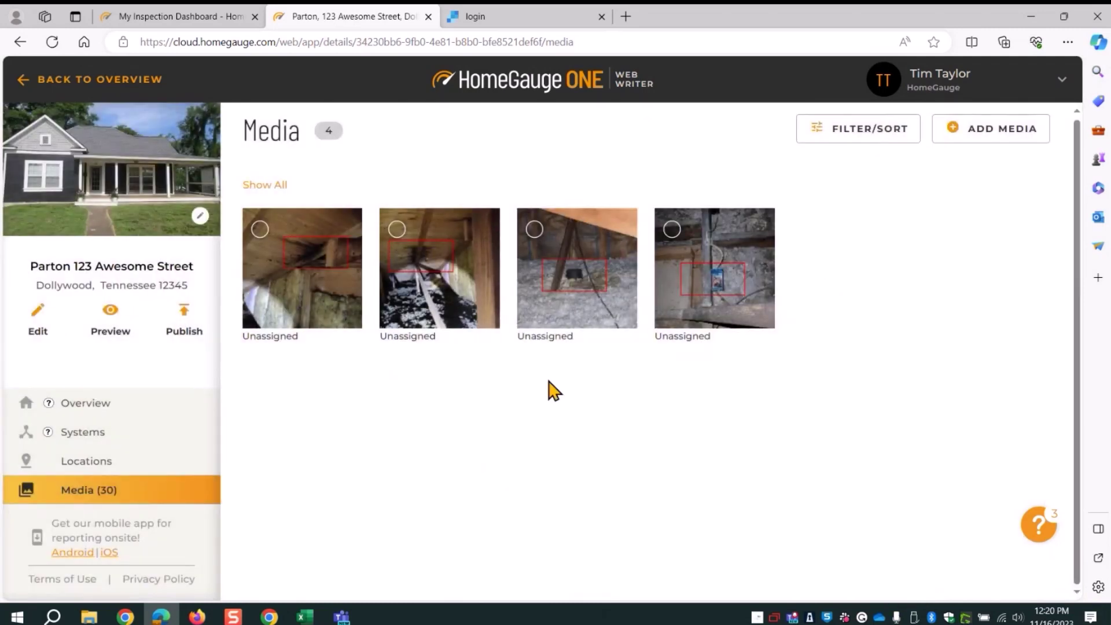
- Select the two dark-stain photos for assignment and check the components listed in the Roof category
{"action": "left_click", "coordinate": [260, 231]}
{"action": "left_click", "coordinate": [396, 229]}
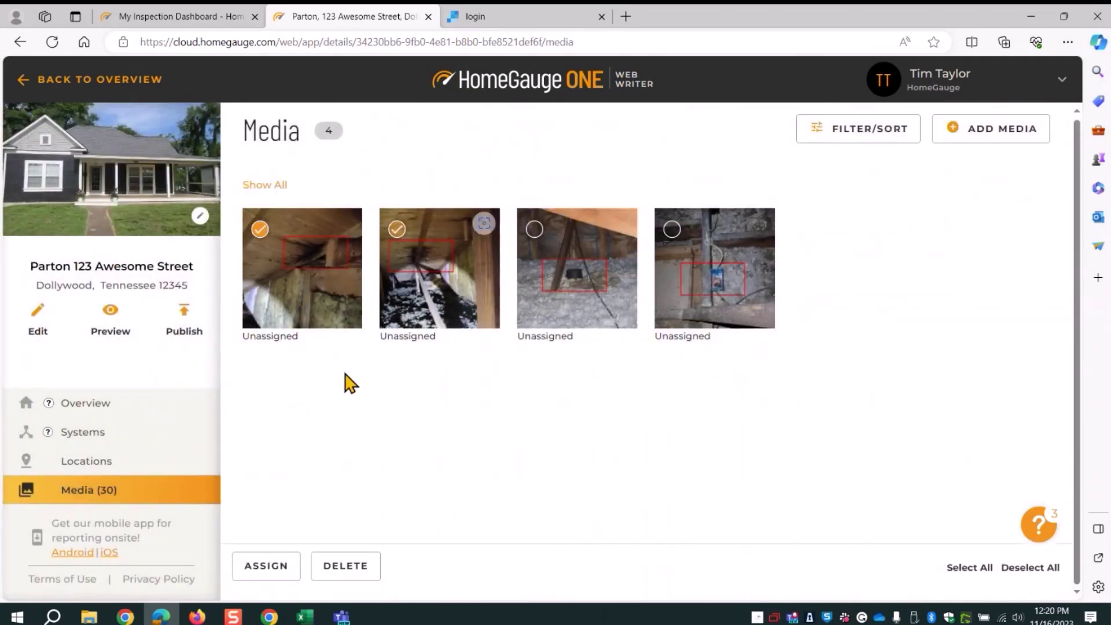
{"action": "left_click", "coordinate": [260, 583]}
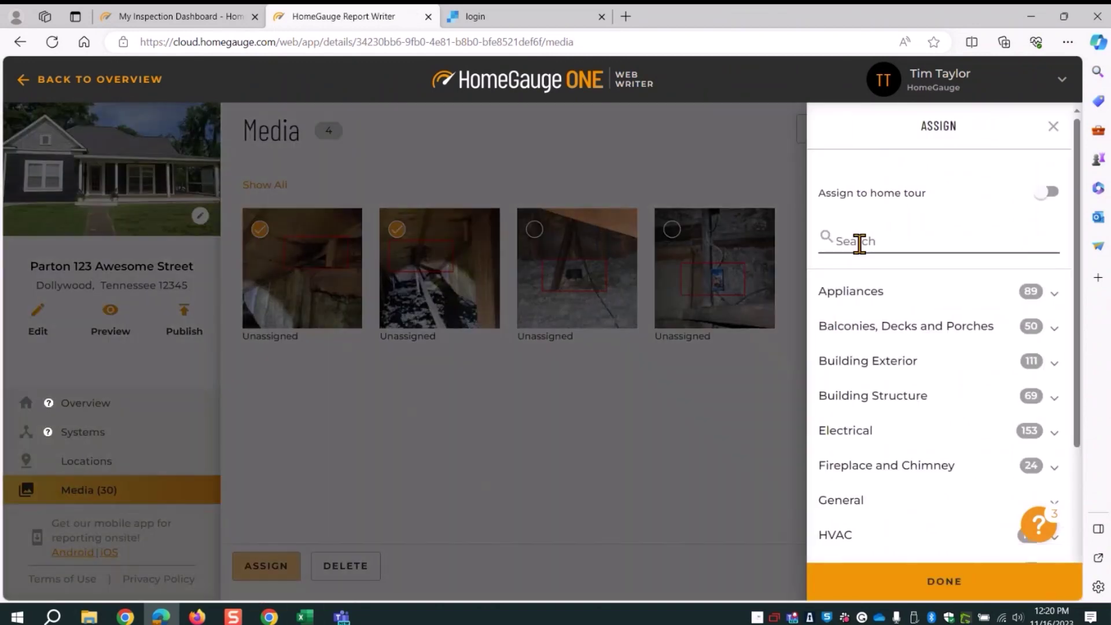
{"action": "left_click", "coordinate": [858, 242]}
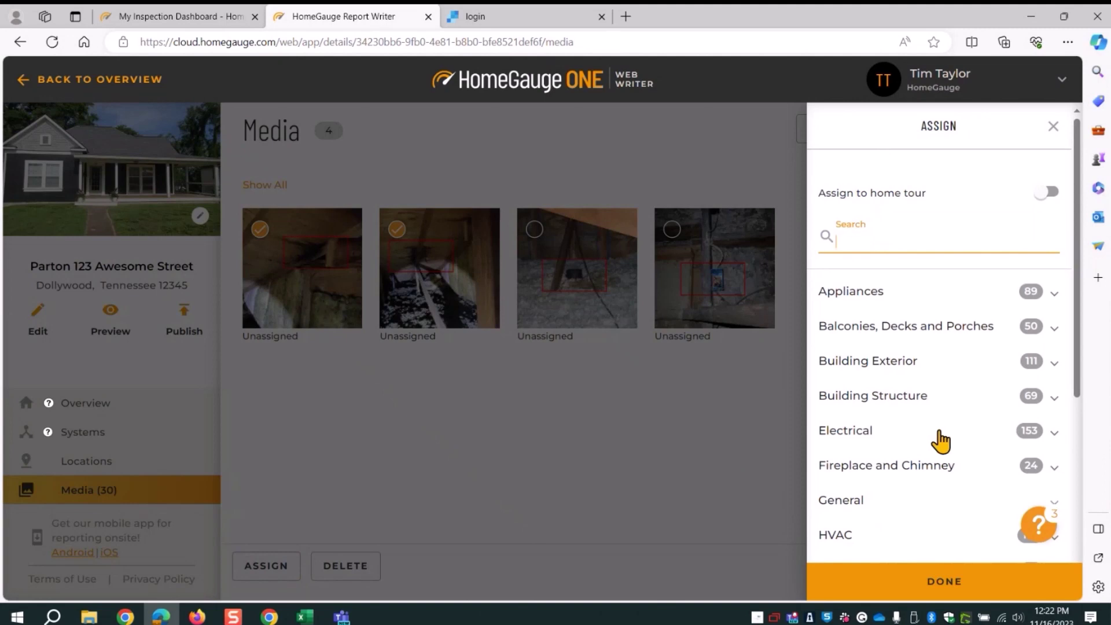
{"action": "scroll", "coordinate": [859, 477], "scroll_direction": "down", "scroll_amount": 1}
{"action": "scroll", "coordinate": [859, 475], "scroll_direction": "down", "scroll_amount": 1}
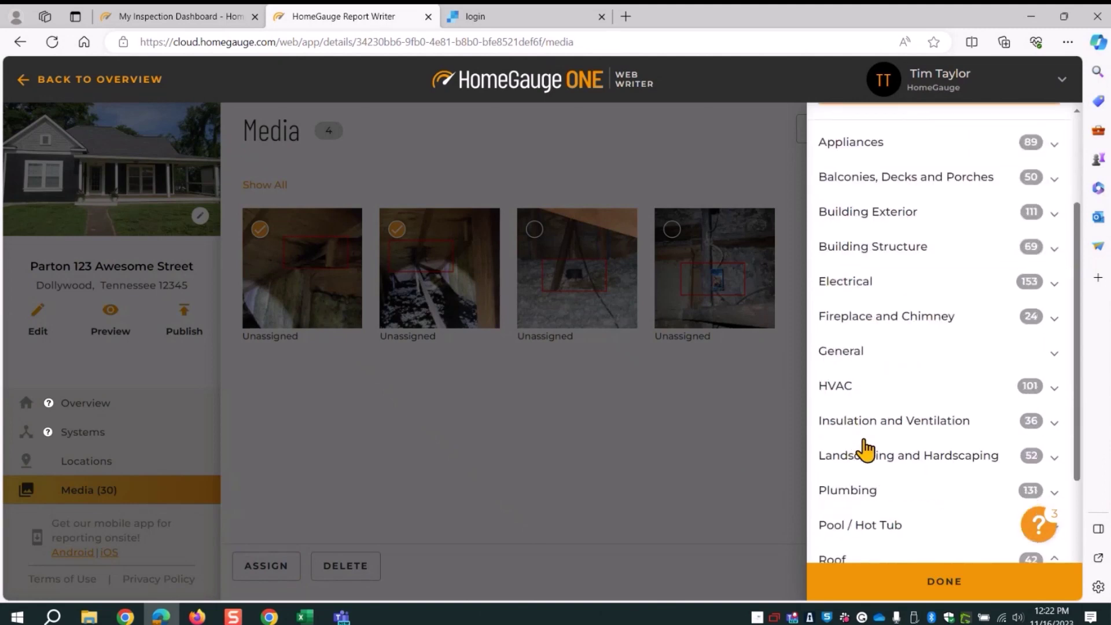
{"action": "scroll", "coordinate": [863, 454], "scroll_direction": "down", "scroll_amount": 1}
{"action": "left_click", "coordinate": [864, 457]}
{"action": "scroll", "coordinate": [856, 479], "scroll_direction": "down", "scroll_amount": 1}
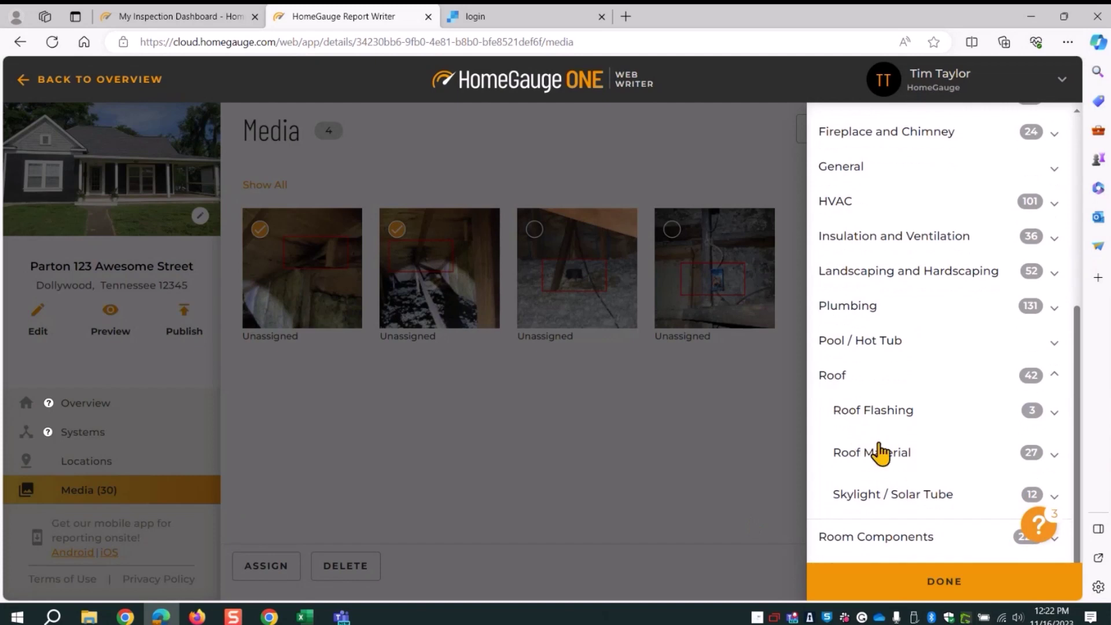
{"action": "left_click", "coordinate": [912, 471]}
- Assign the selected stain photos to the Roof Sheathing comment "Shows signs of past leakage" under Building Structure
{"action": "left_click", "coordinate": [866, 291]}
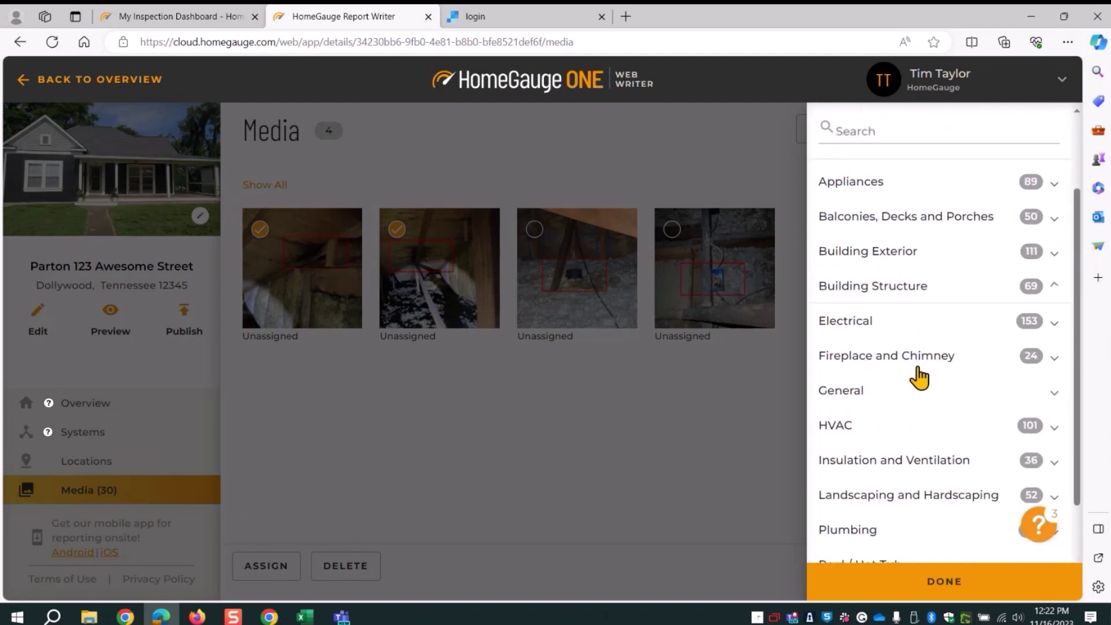
{"action": "scroll", "coordinate": [906, 385], "scroll_direction": "down", "scroll_amount": 4}
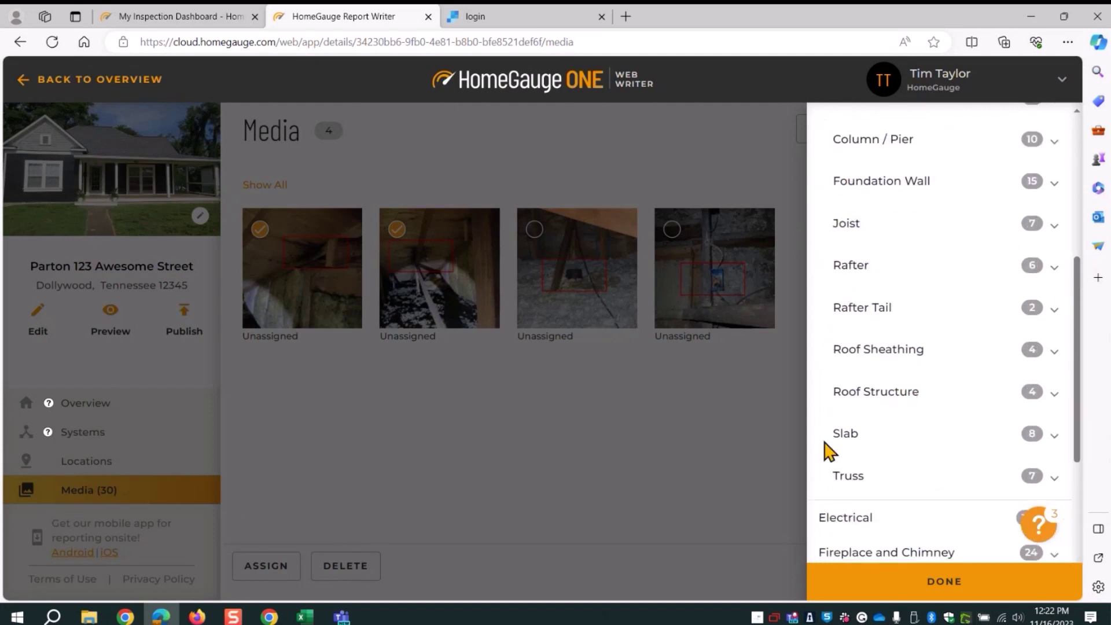
{"action": "left_click", "coordinate": [880, 360]}
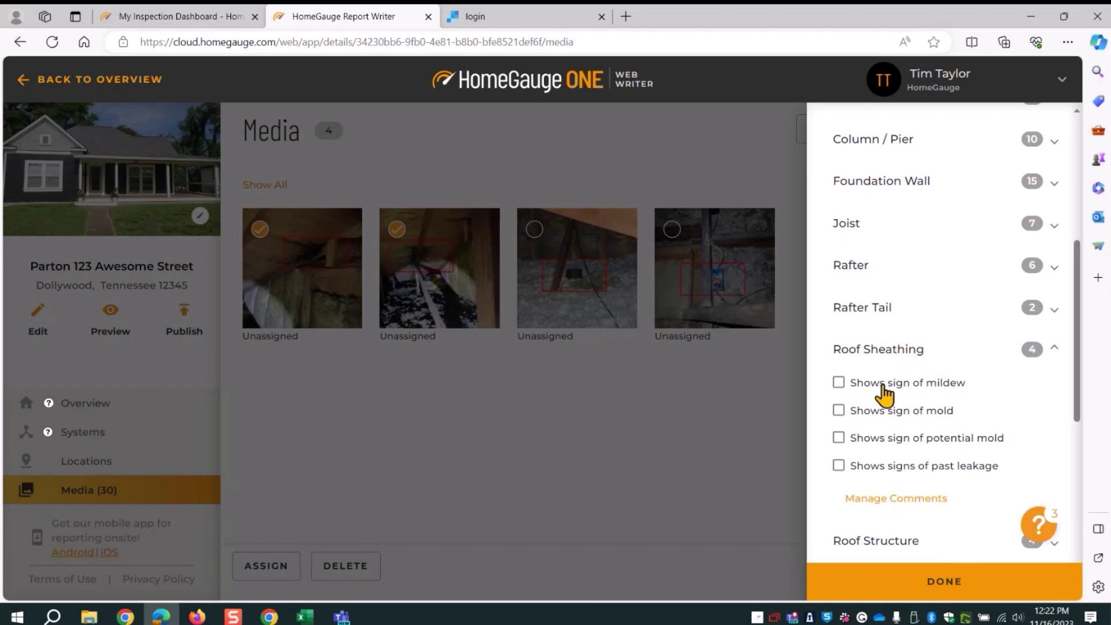
{"action": "left_click", "coordinate": [838, 465]}
{"action": "scroll", "coordinate": [949, 463], "scroll_direction": "down", "scroll_amount": 5}
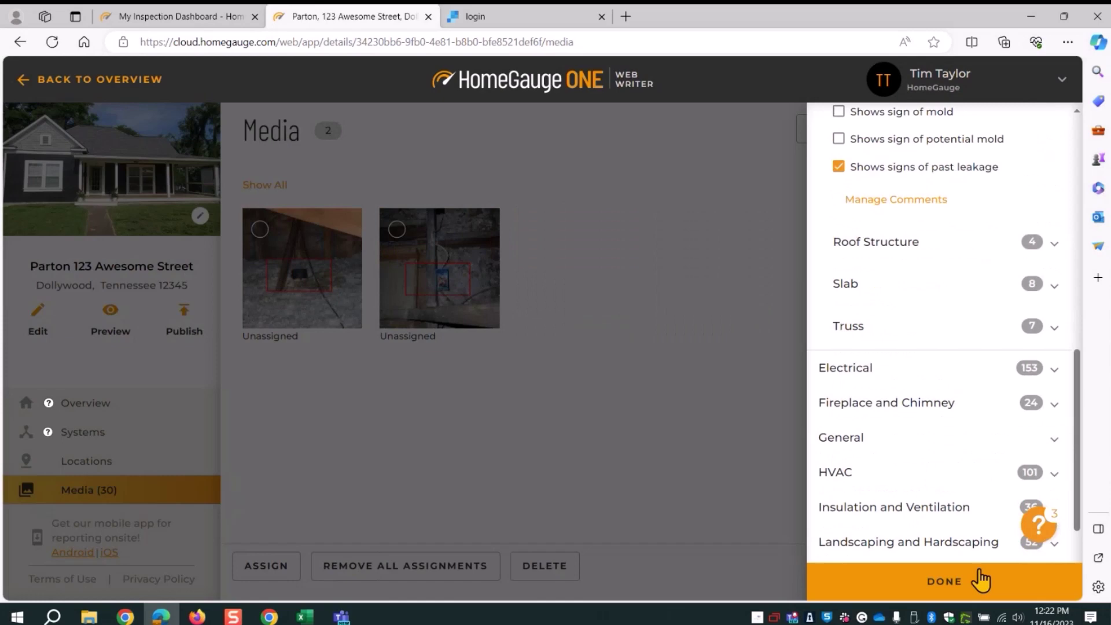
{"action": "left_click", "coordinate": [943, 581]}
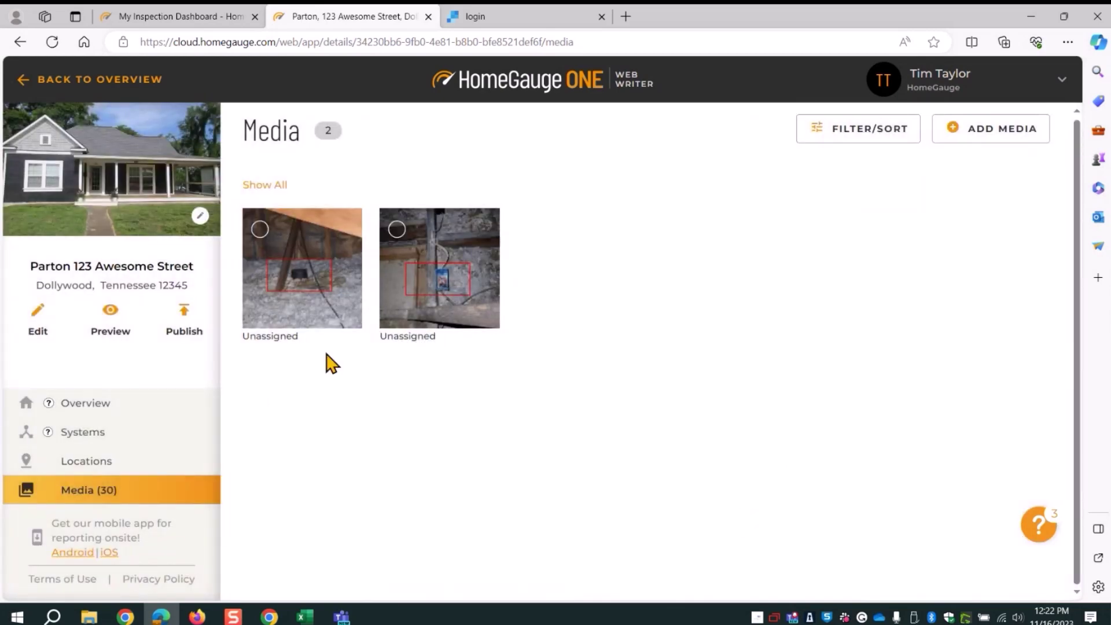
- Search "exhaust" and assign the exhaust duct photo to "Does not exhaust to exterior" under Insulation and Ventilation, Kitchen / Bath Exhaust
{"action": "left_click", "coordinate": [317, 333]}
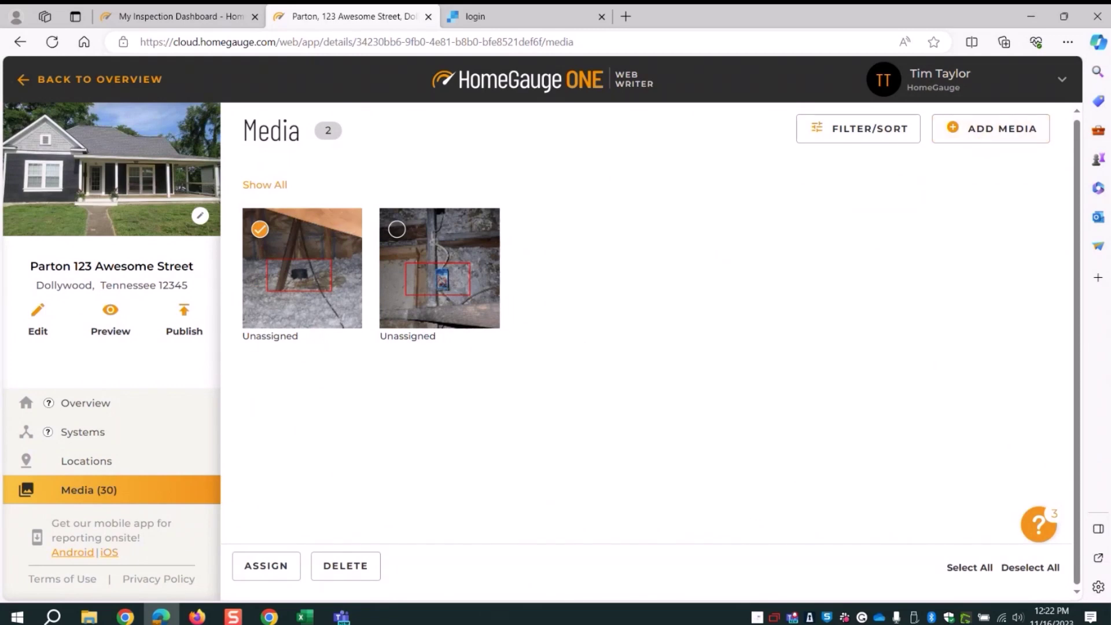
{"action": "left_click", "coordinate": [252, 567]}
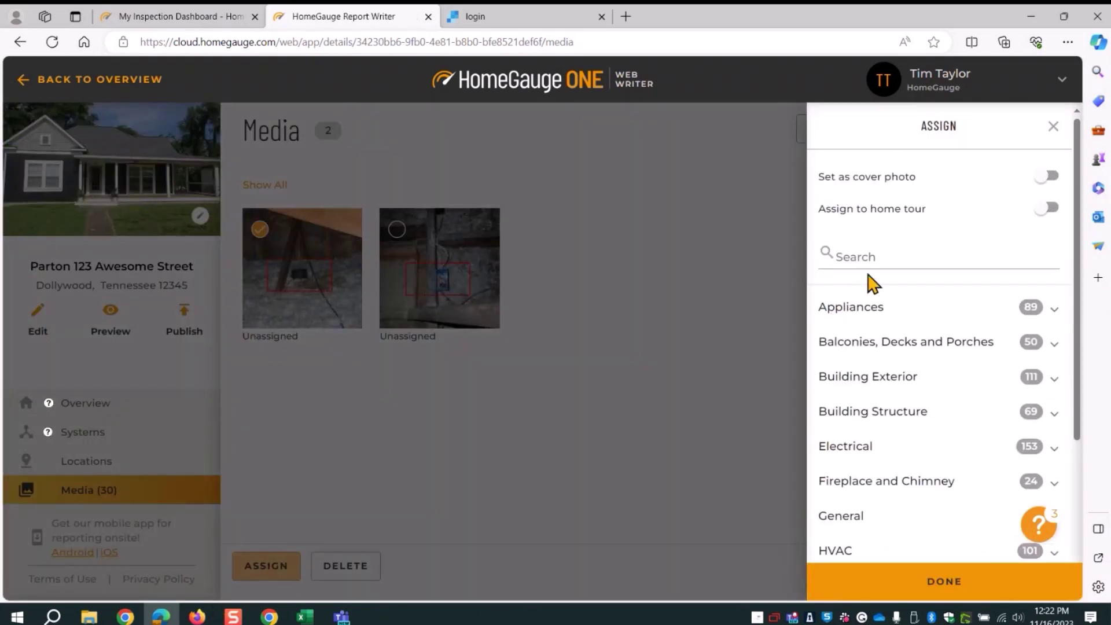
{"action": "left_click", "coordinate": [887, 259]}
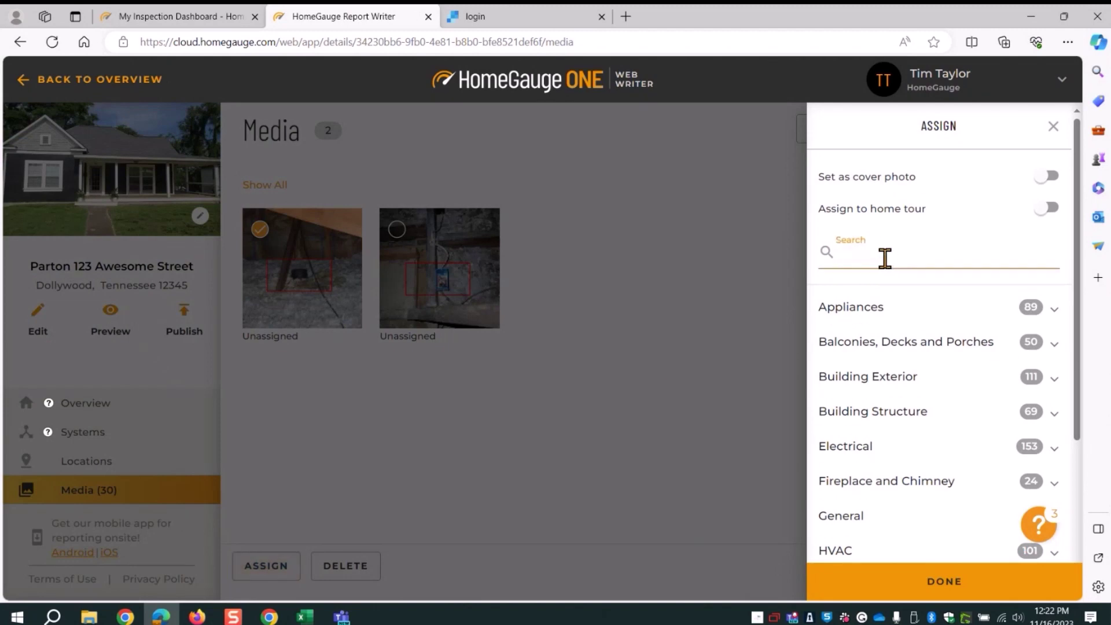
{"action": "type", "text": "exhaust"}
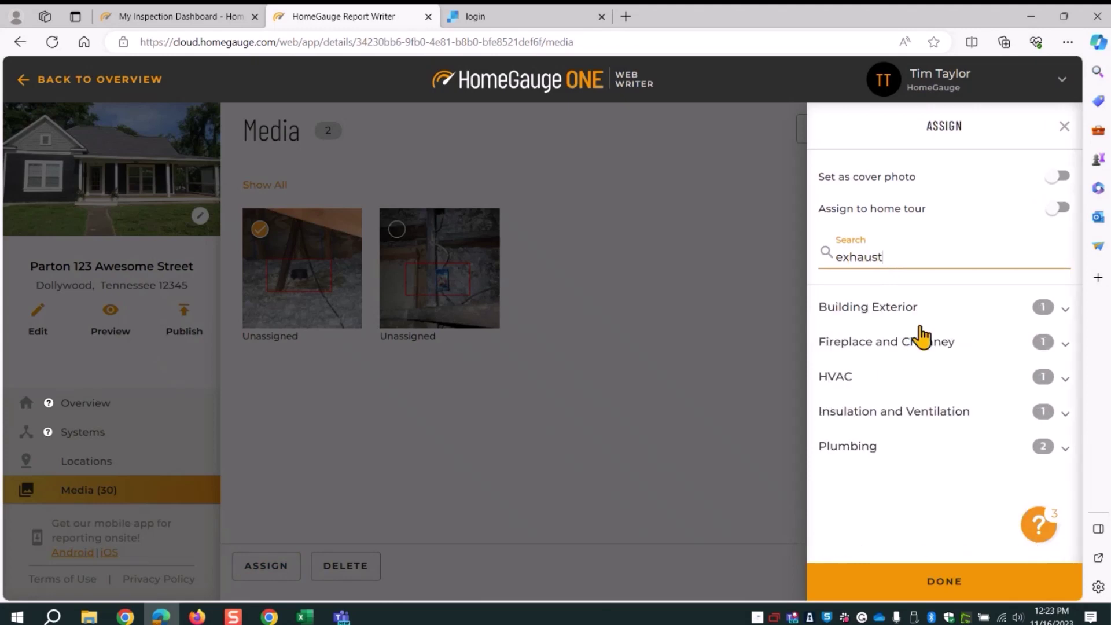
{"action": "left_click", "coordinate": [1013, 449]}
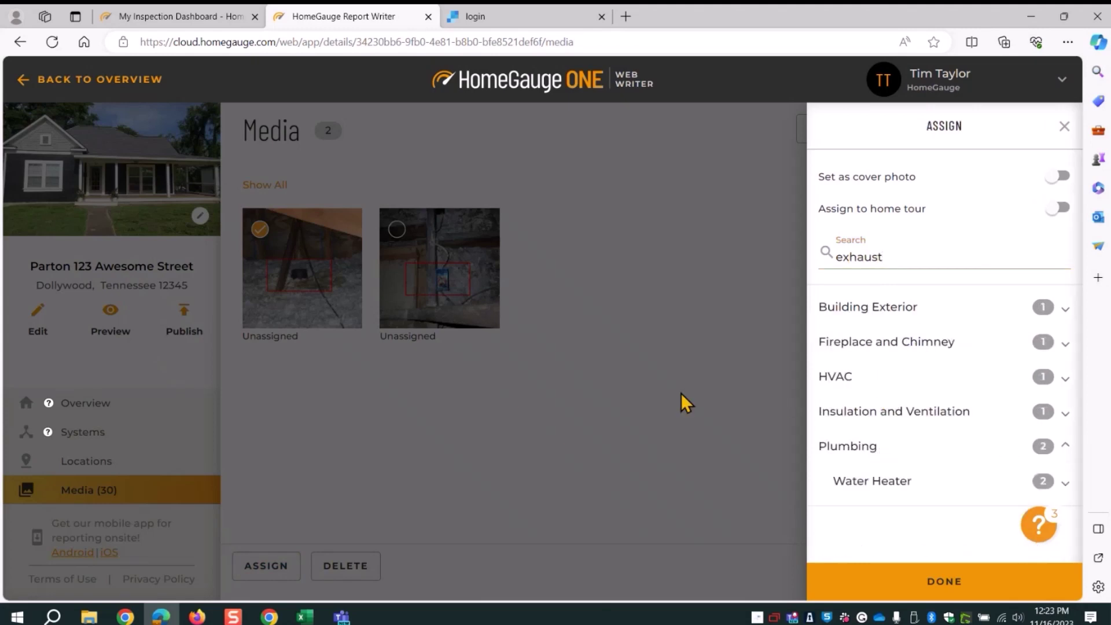
{"action": "left_click", "coordinate": [939, 412]}
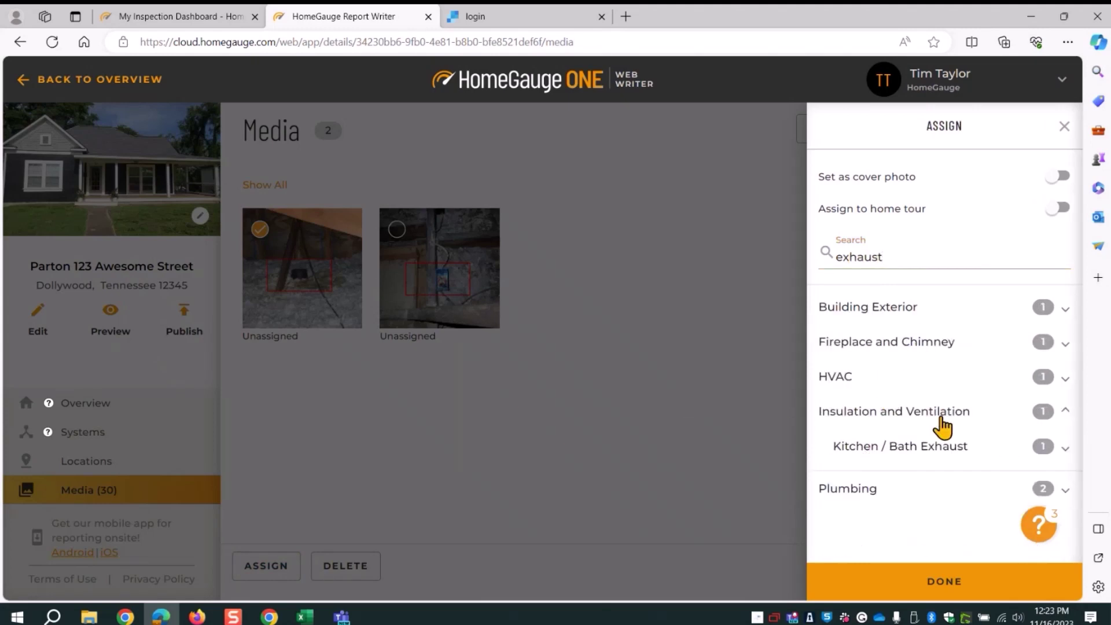
{"action": "left_click", "coordinate": [913, 453]}
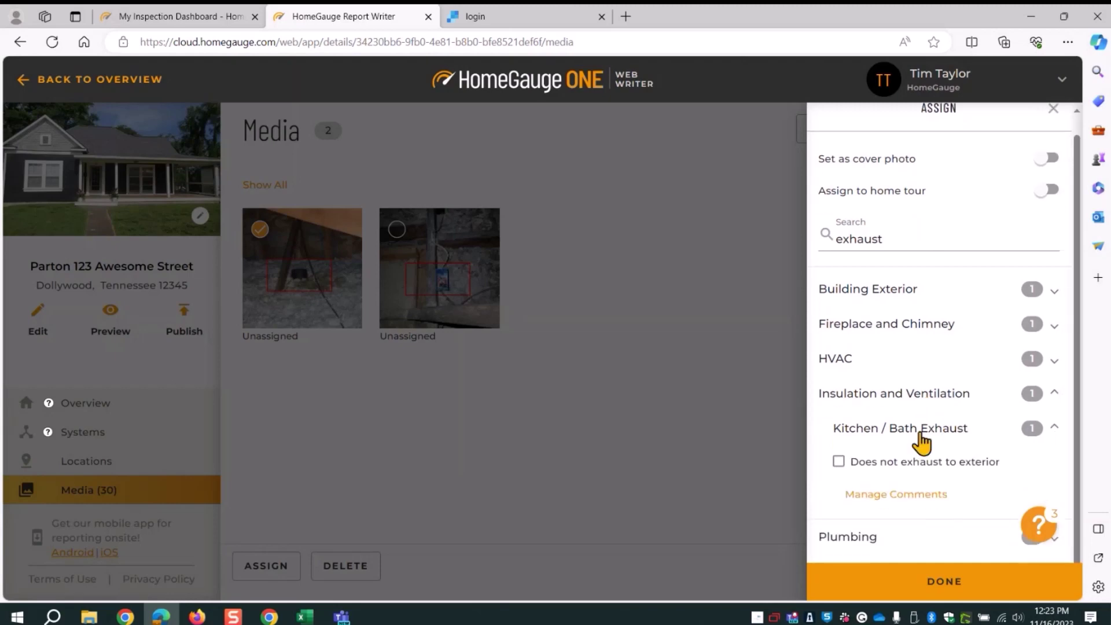
{"action": "left_click", "coordinate": [838, 461]}
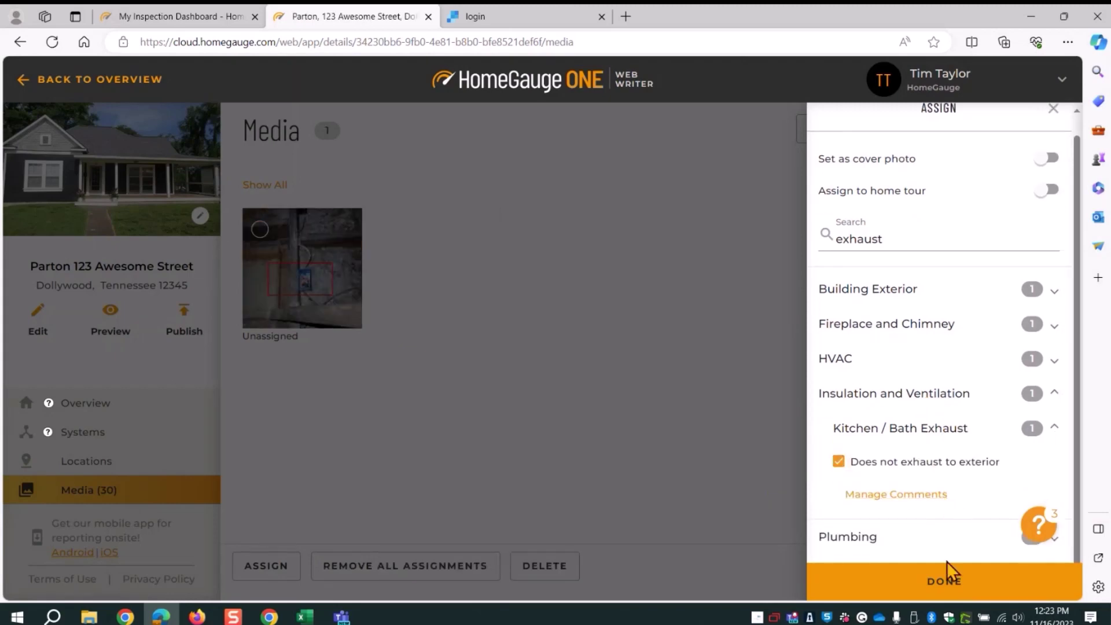
{"action": "left_click", "coordinate": [943, 582]}
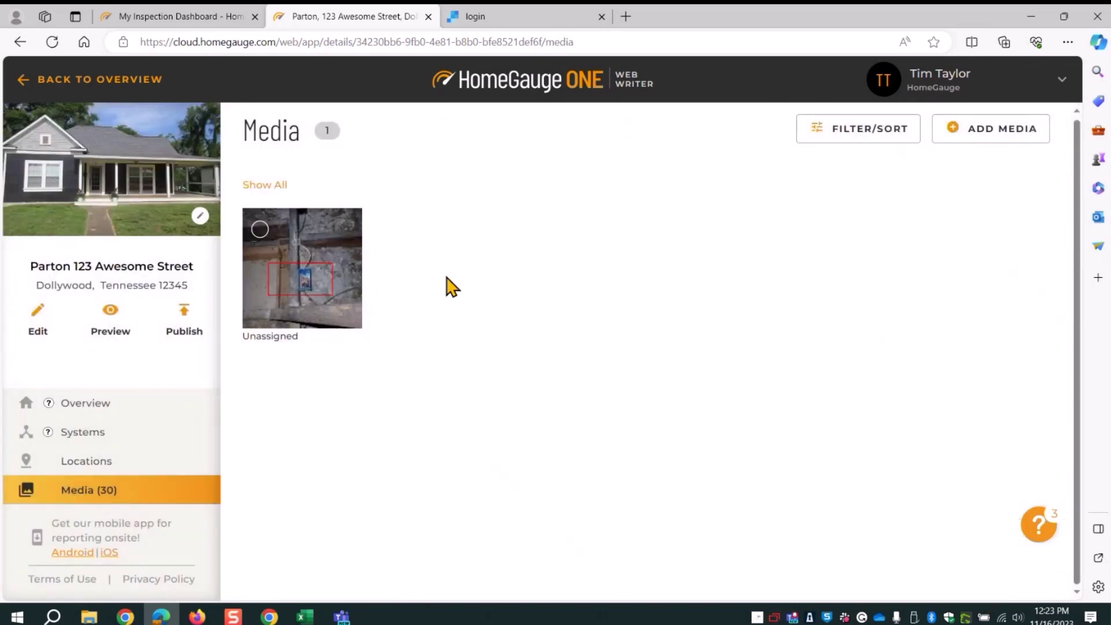
- Search "junction box" and assign the remaining unassigned photo to the Electrical Wiring comment "Junction box is missing a cover plate"
{"action": "left_click", "coordinate": [259, 229]}
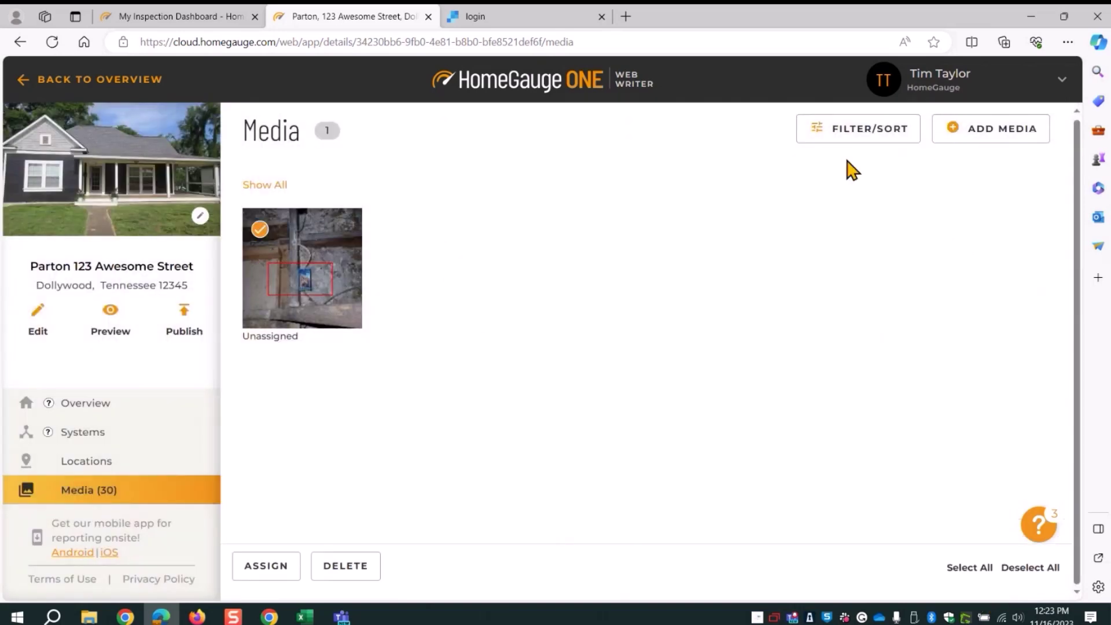
{"action": "left_click", "coordinate": [266, 572]}
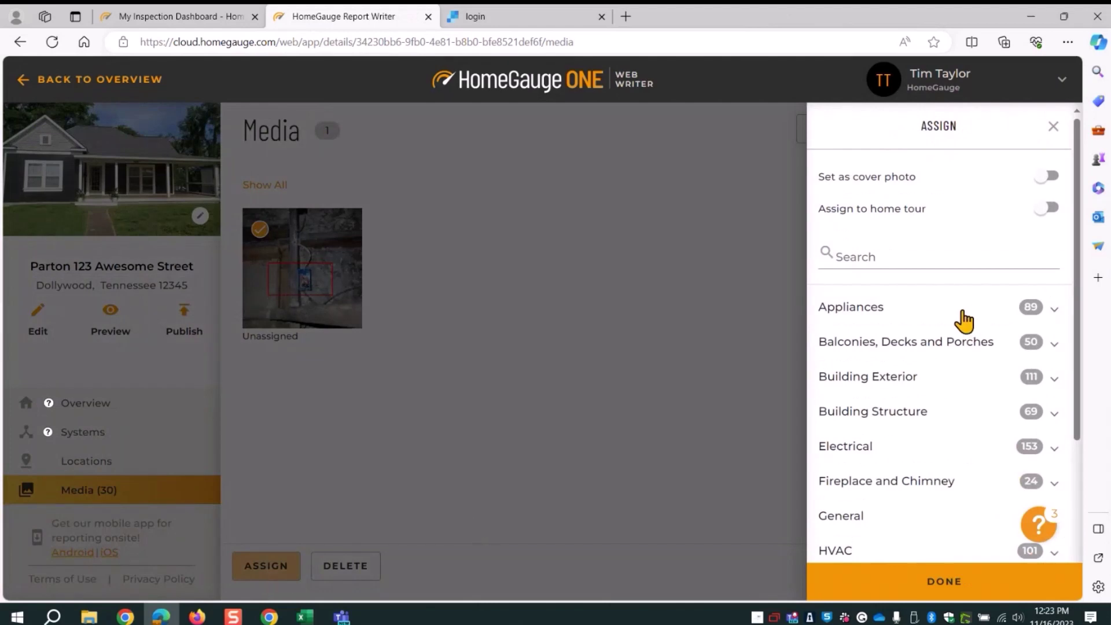
{"action": "left_click", "coordinate": [874, 256]}
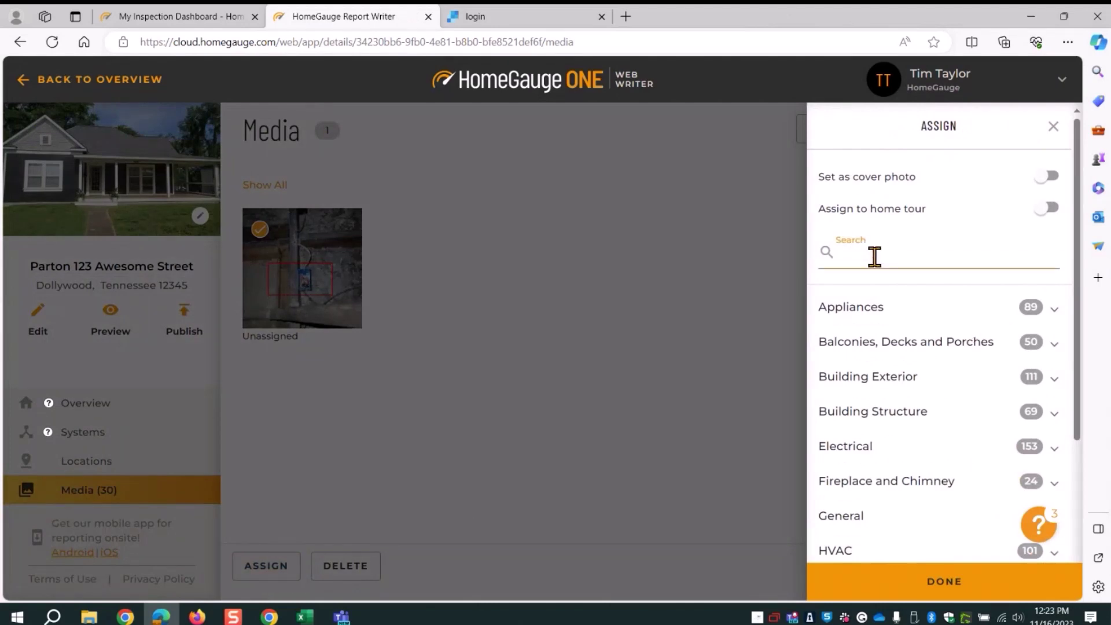
{"action": "type", "text": "junction"}
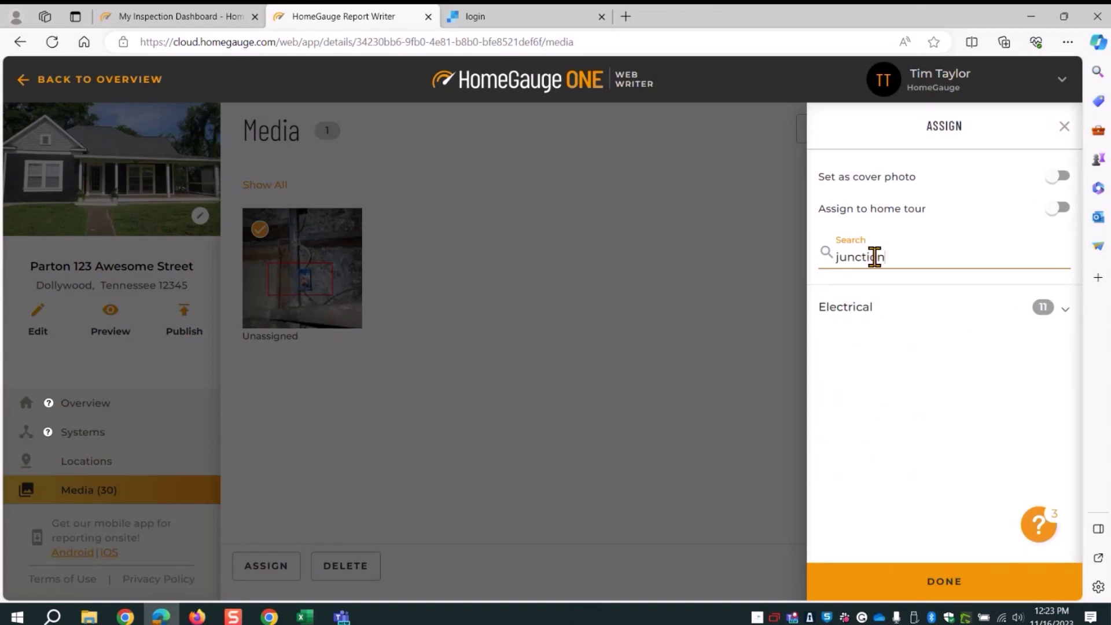
{"action": "type", "text": " box"}
{"action": "left_click", "coordinate": [886, 315]}
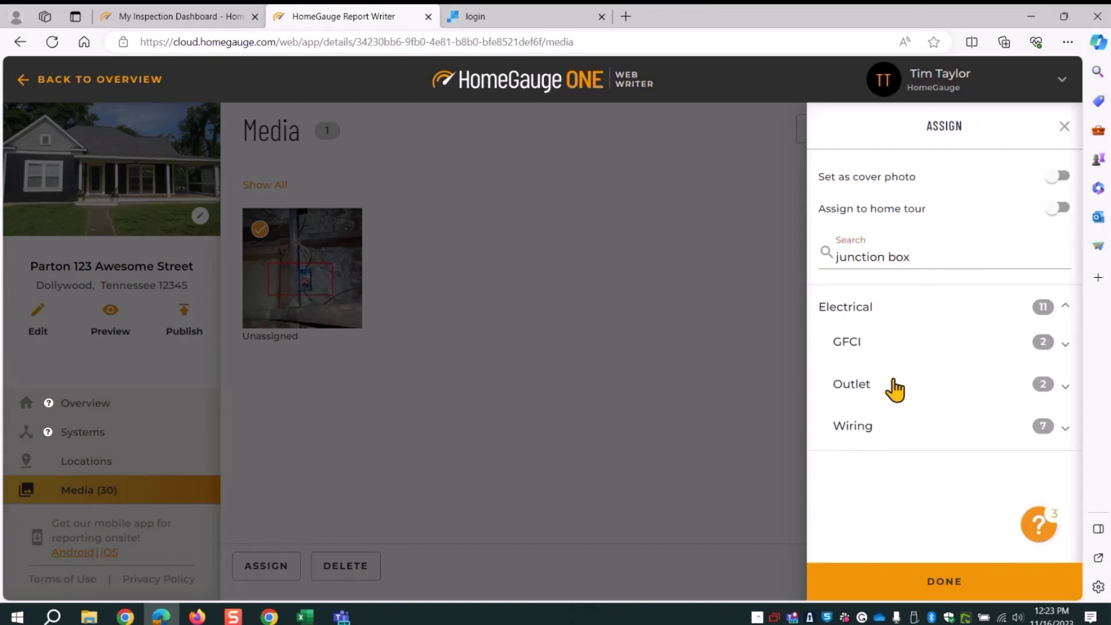
{"action": "left_click", "coordinate": [856, 433]}
{"action": "scroll", "coordinate": [925, 324], "scroll_direction": "down", "scroll_amount": 3}
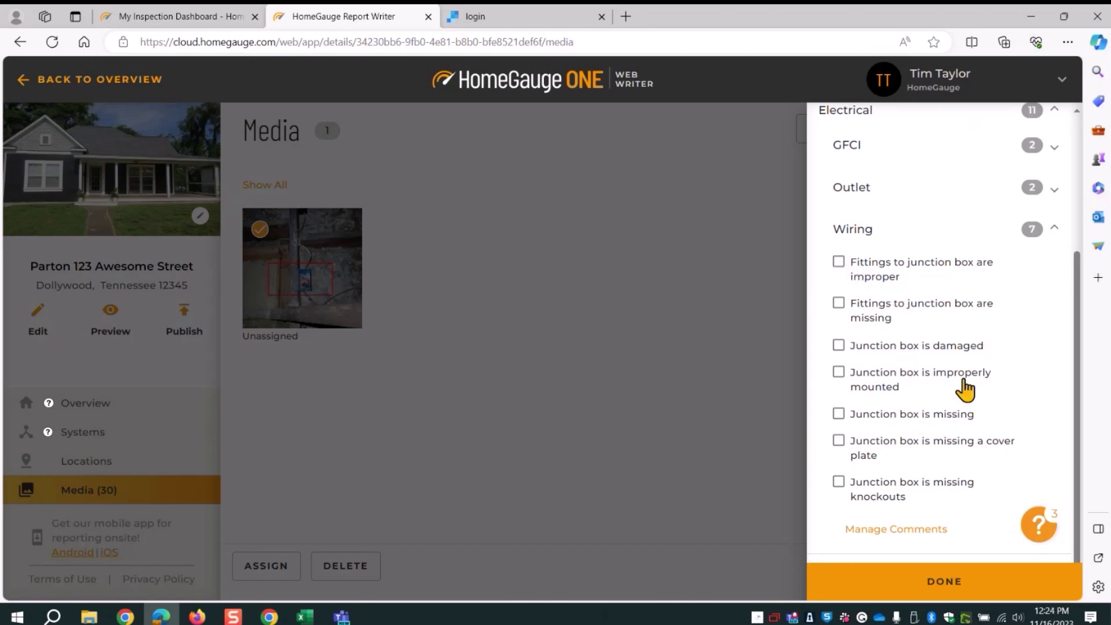
{"action": "left_click", "coordinate": [838, 441]}
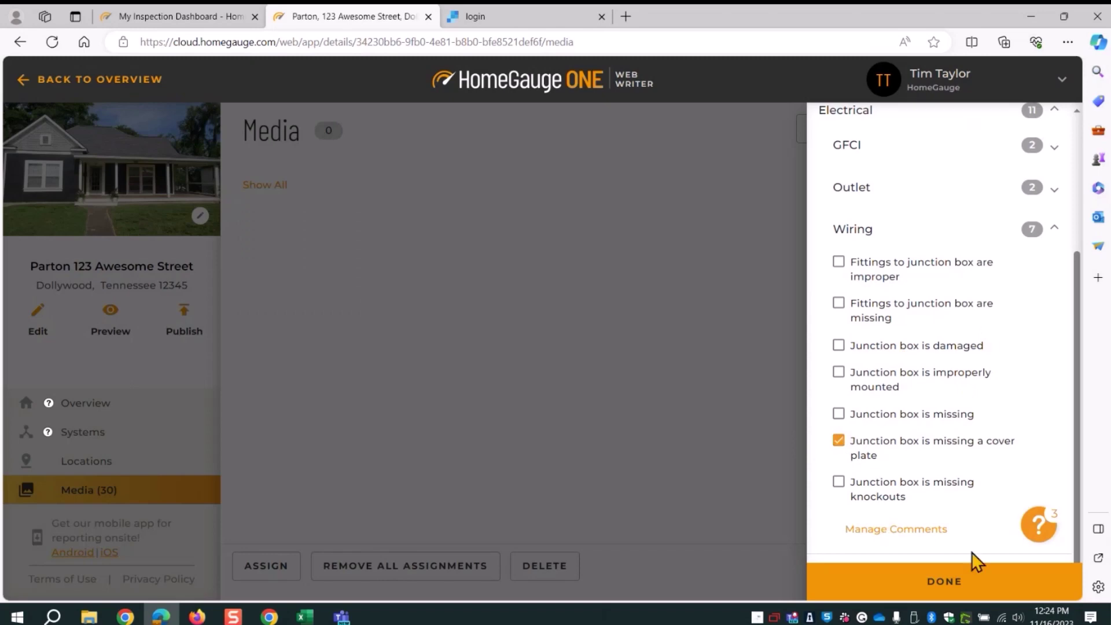
{"action": "left_click", "coordinate": [941, 593]}
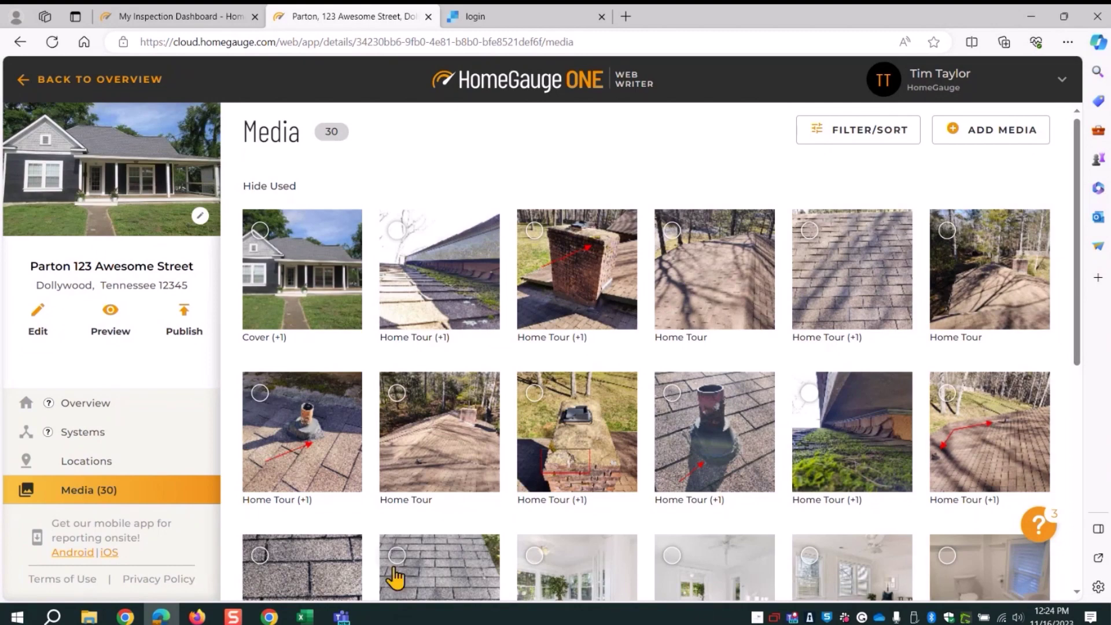
- Open the Rafter item in the Building Structure system
{"action": "left_click", "coordinate": [79, 444]}
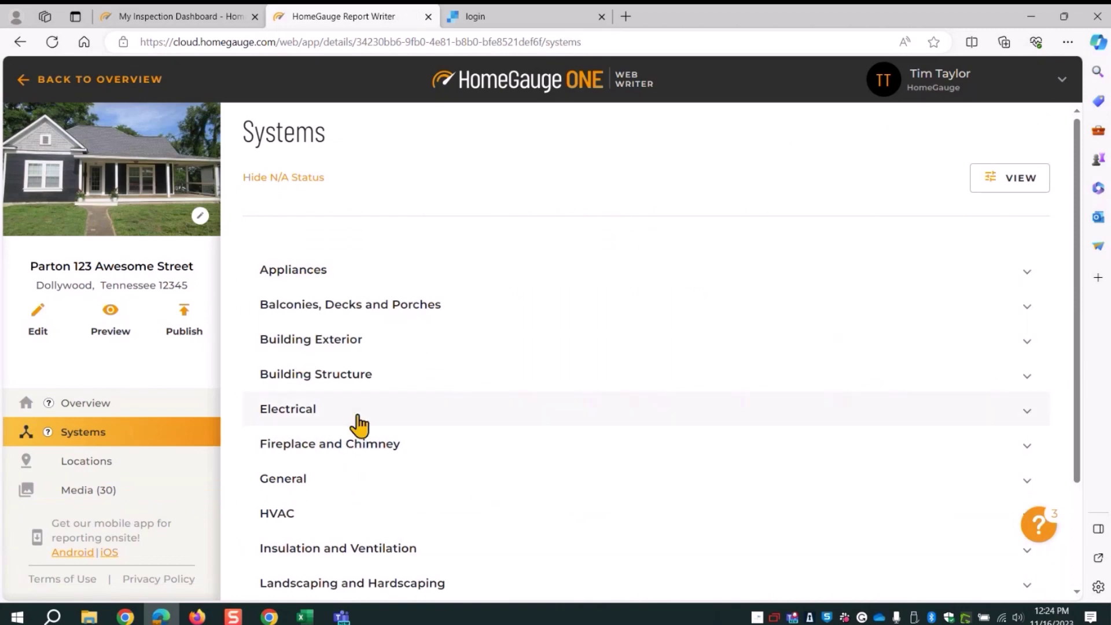
{"action": "left_click", "coordinate": [364, 375]}
{"action": "scroll", "coordinate": [354, 351], "scroll_direction": "down", "scroll_amount": 3}
{"action": "left_click", "coordinate": [354, 352]}
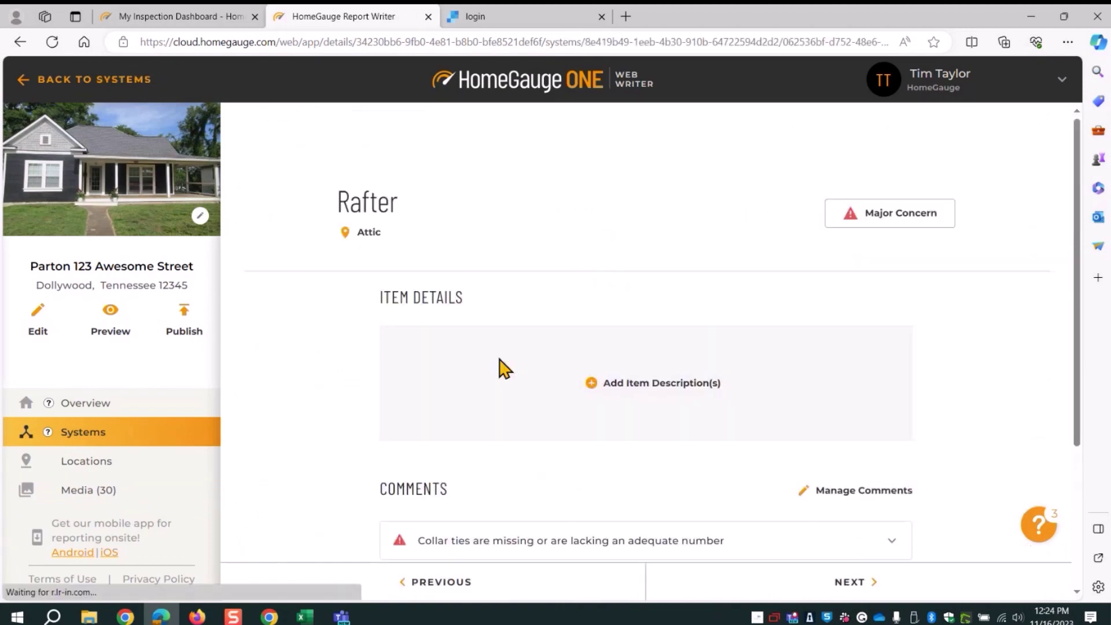
- Review the Rafter item's comments and its saved comment list, then return to the report's media
{"action": "scroll", "coordinate": [727, 374], "scroll_direction": "down", "scroll_amount": 5}
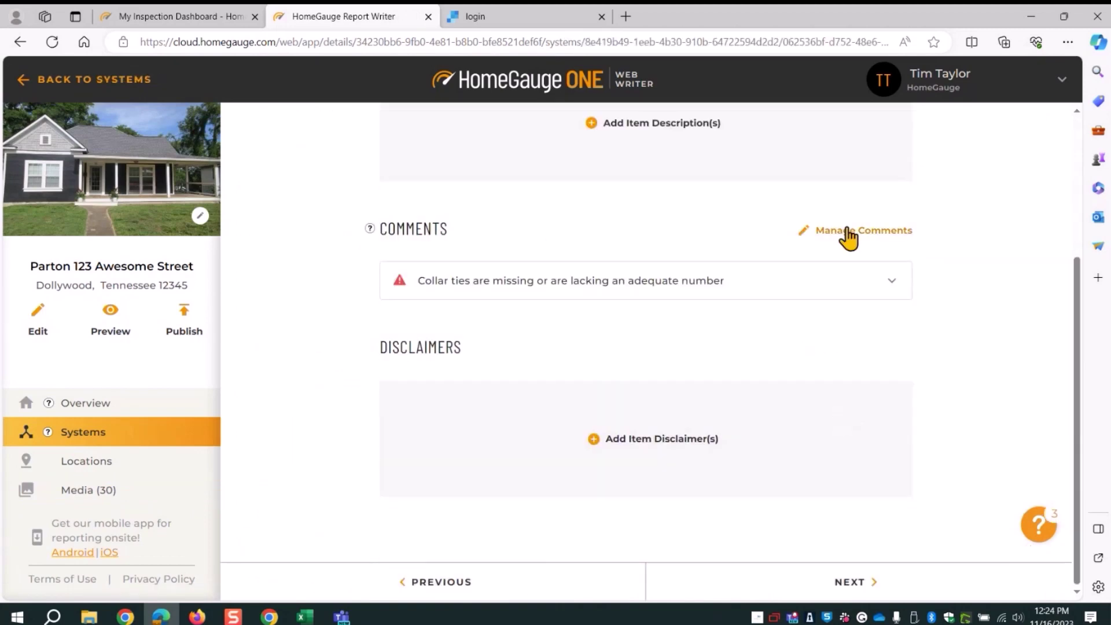
{"action": "scroll", "coordinate": [555, 251], "scroll_direction": "up", "scroll_amount": 3}
{"action": "left_click", "coordinate": [845, 381]}
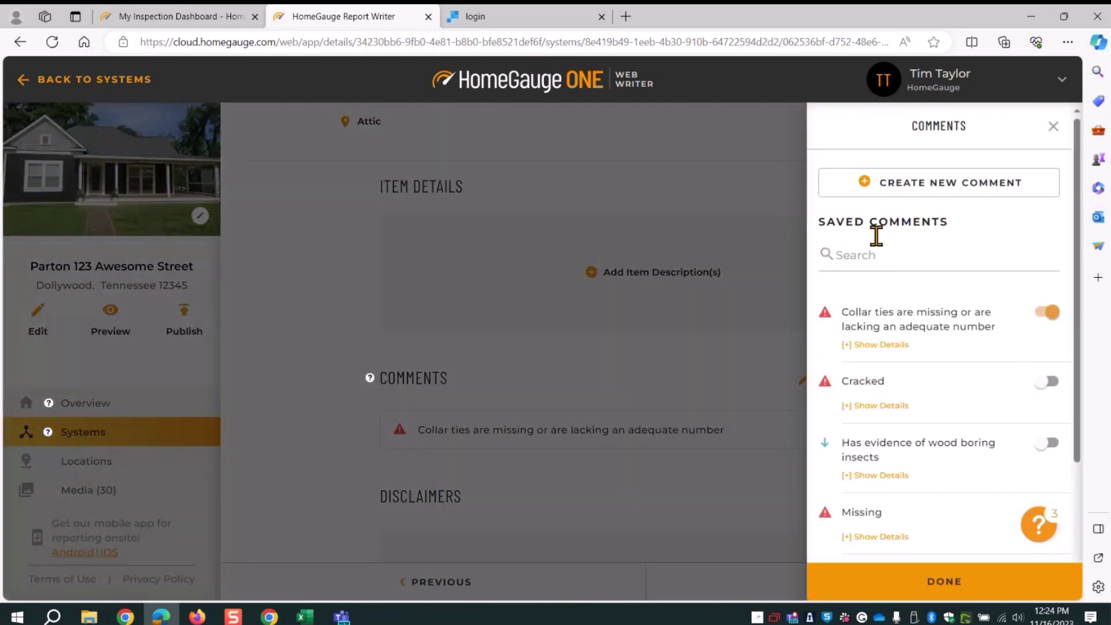
{"action": "left_click", "coordinate": [906, 587]}
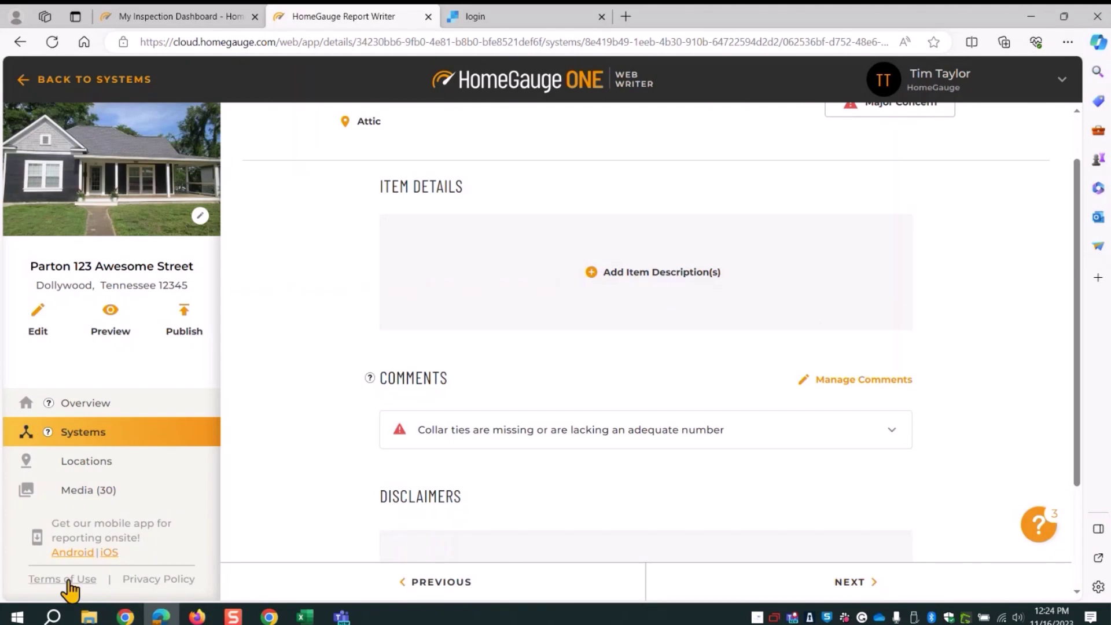
{"action": "left_click", "coordinate": [92, 491]}
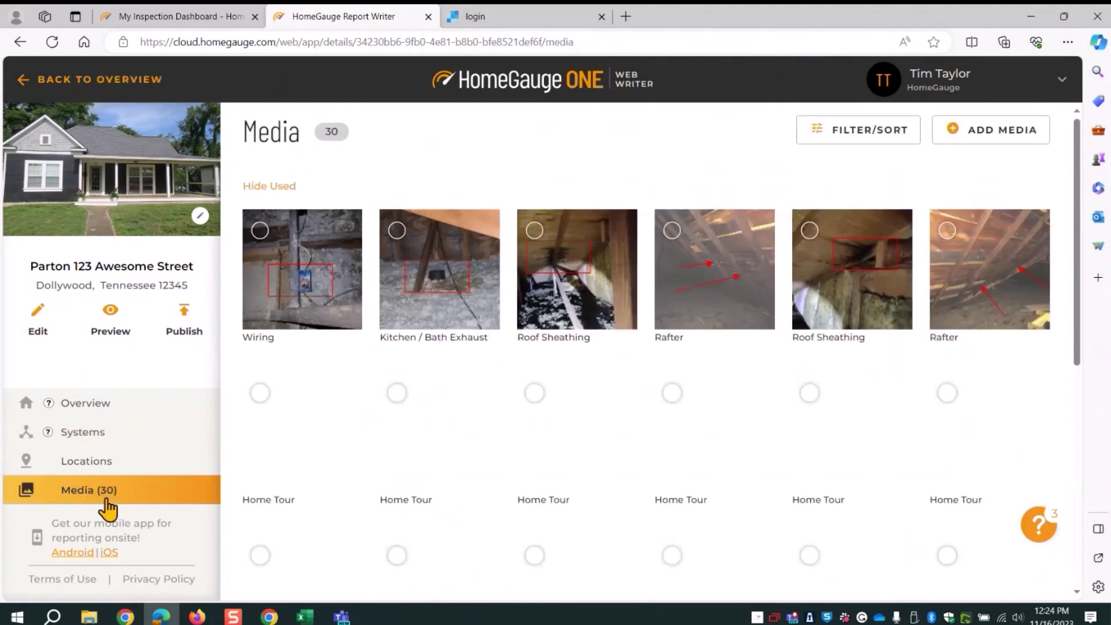